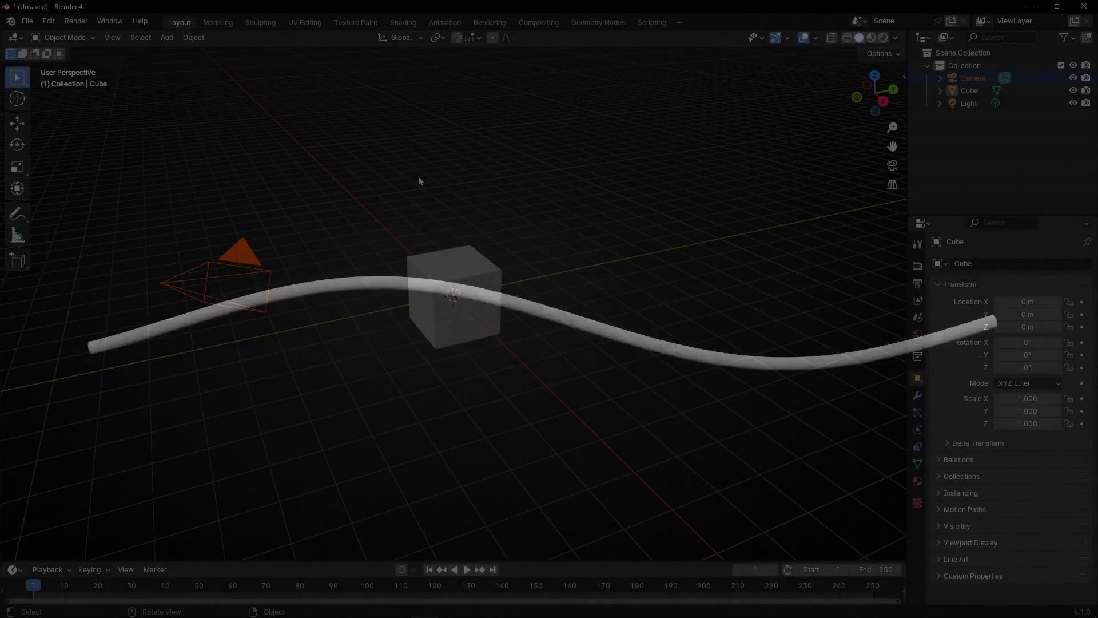
- Remove the camera and light from the scene and set up the Geometry Nodes workspace without the spreadsheet
key(Delete)
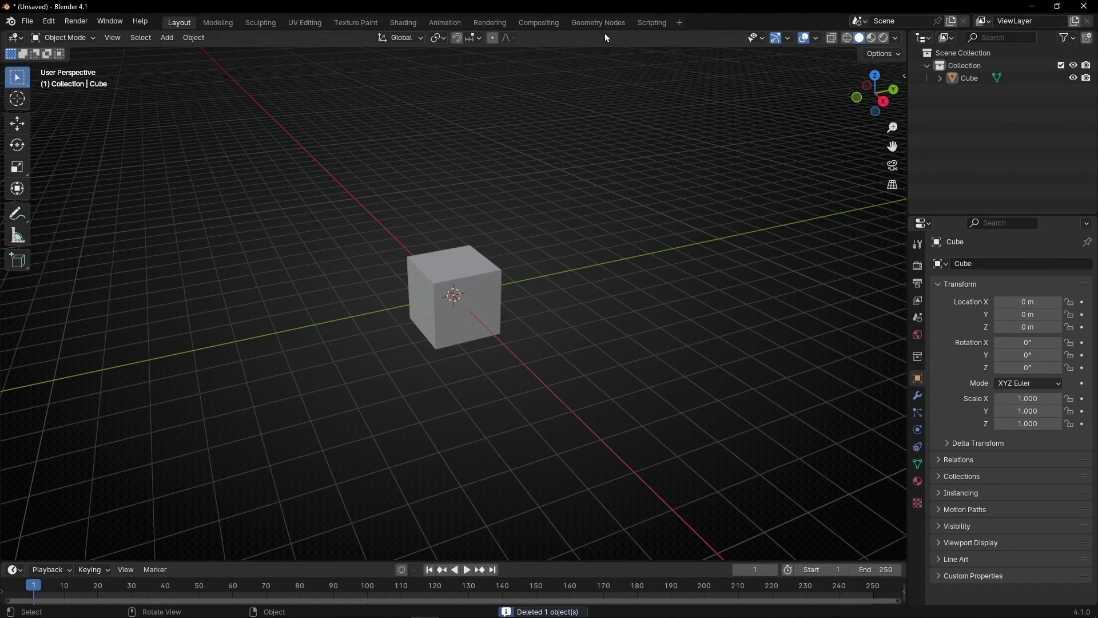
click(598, 23)
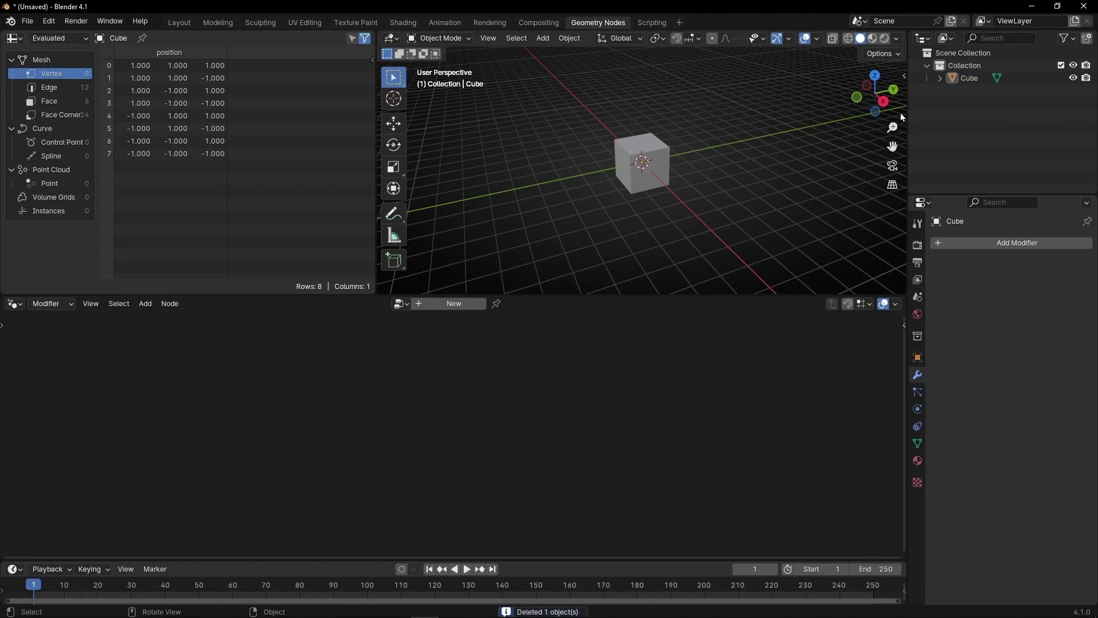
drag(907, 115, 1021, 124)
right_click(296, 44)
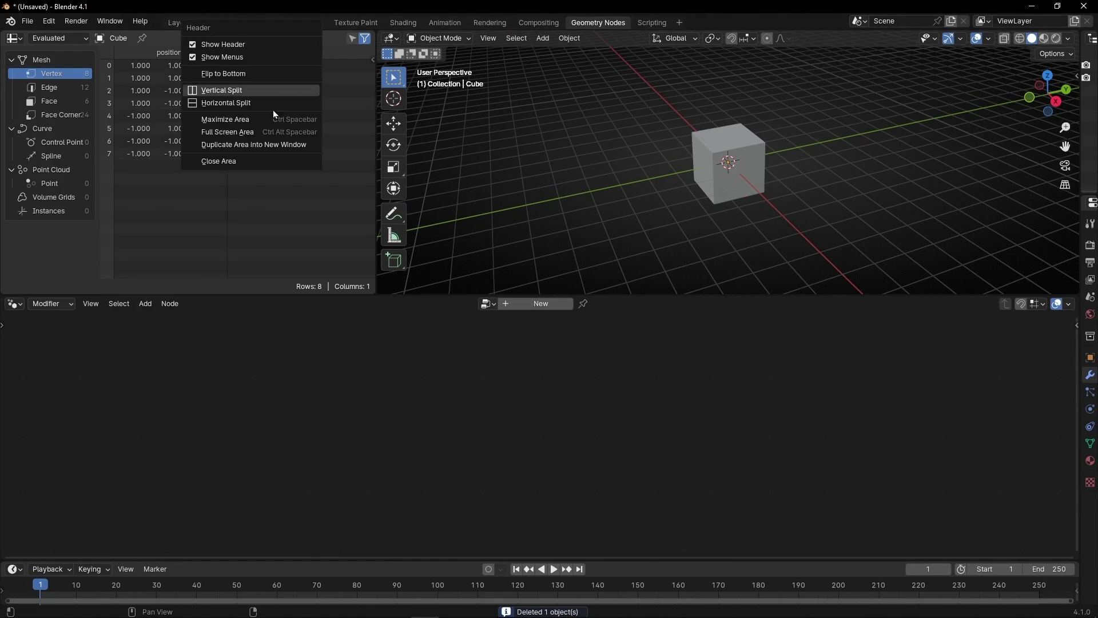
click(252, 160)
- Create a geometry node tree on the cube and replace its Group Input with a Curve Line node connected to the Group Output
click(539, 305)
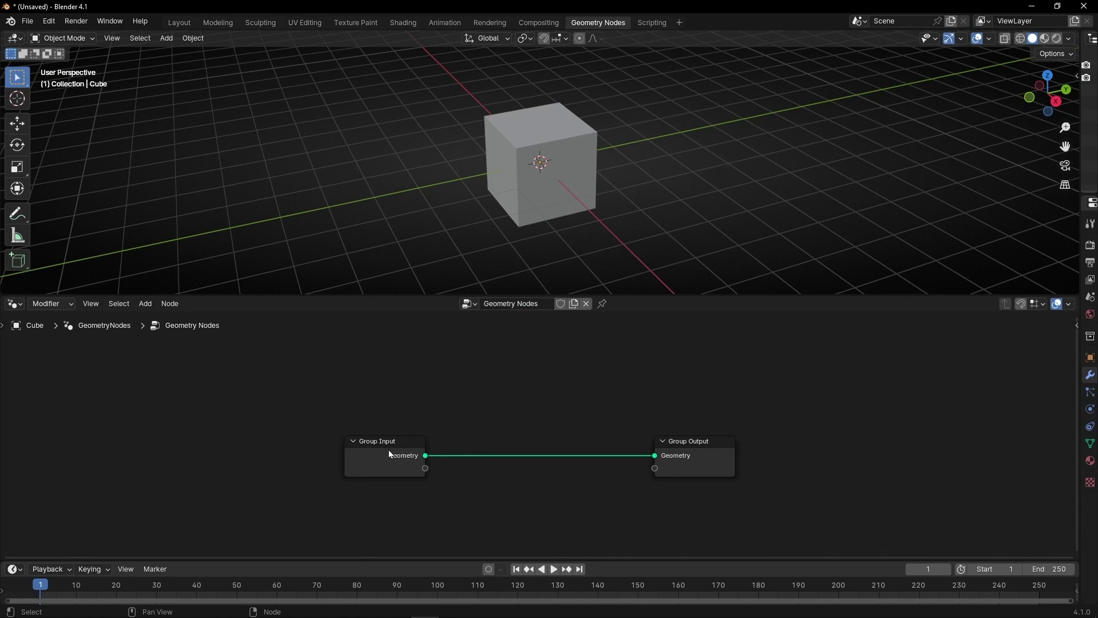
key(x)
key(shift+a)
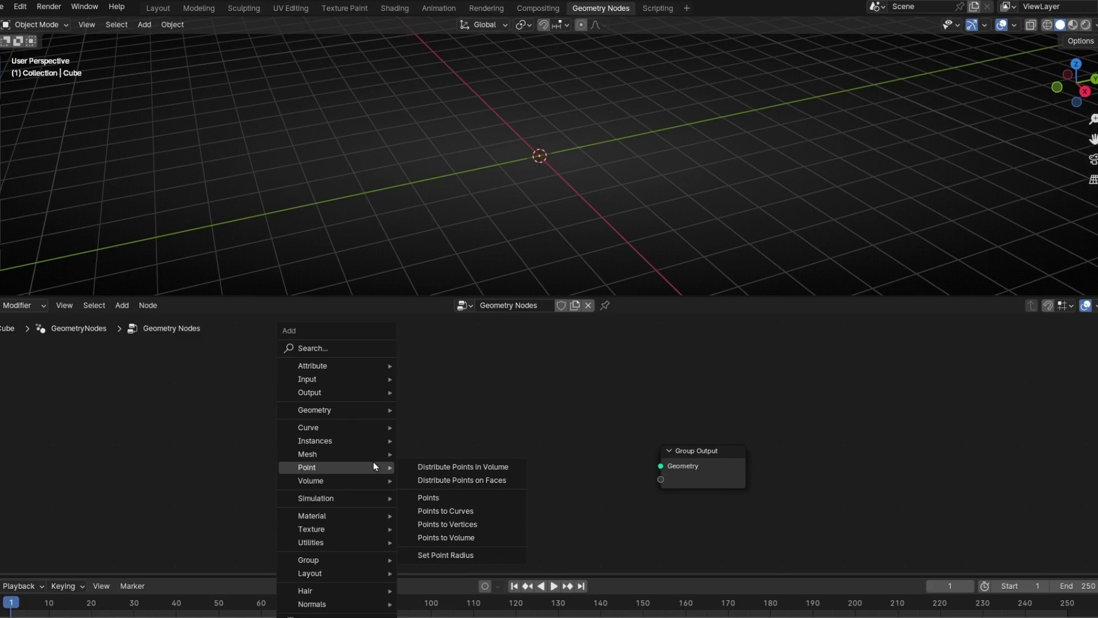
text(curve l)
key(Return)
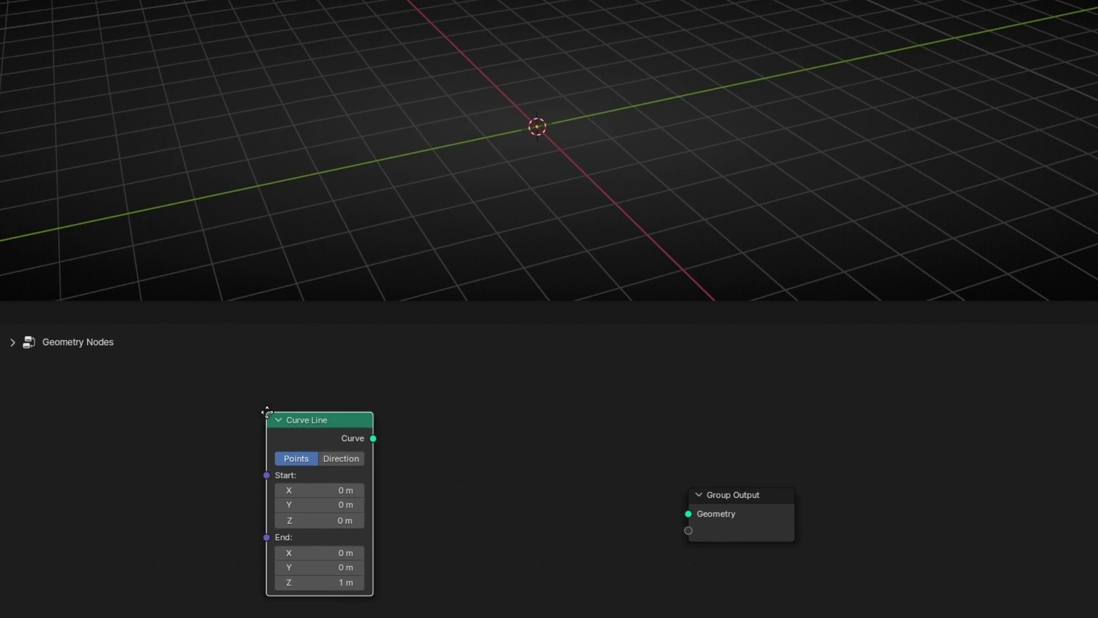
click(306, 394)
alt+right_drag(361, 415, 587, 460)
drag(593, 488, 752, 500)
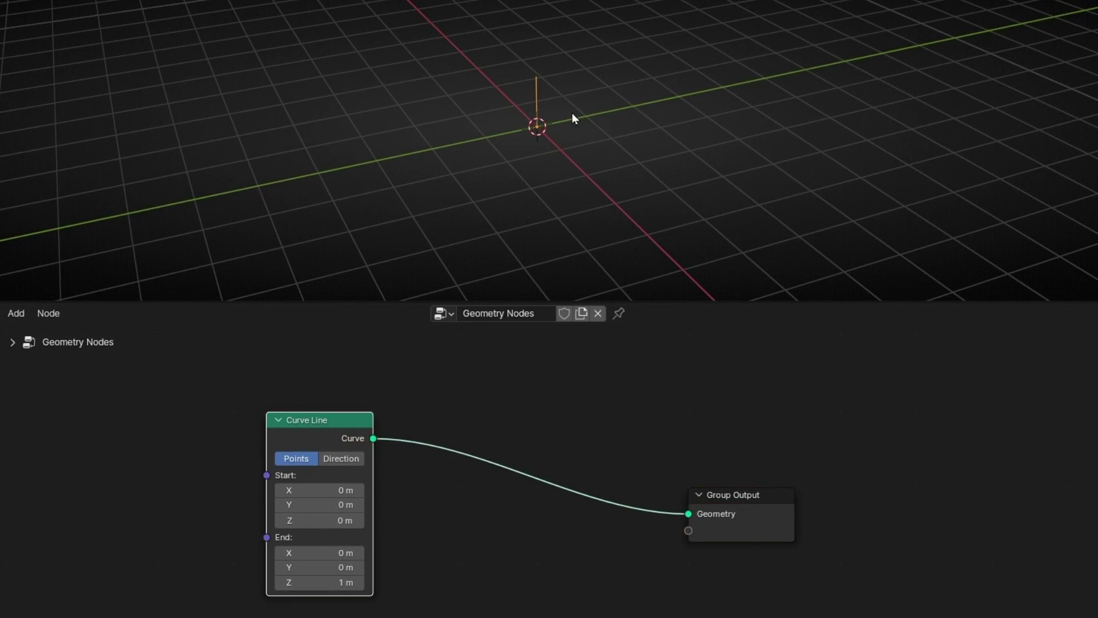
- Set the Curve Line's start Y to -2 m, its end Y to 2 m and its end Z to 0 m
click(309, 504)
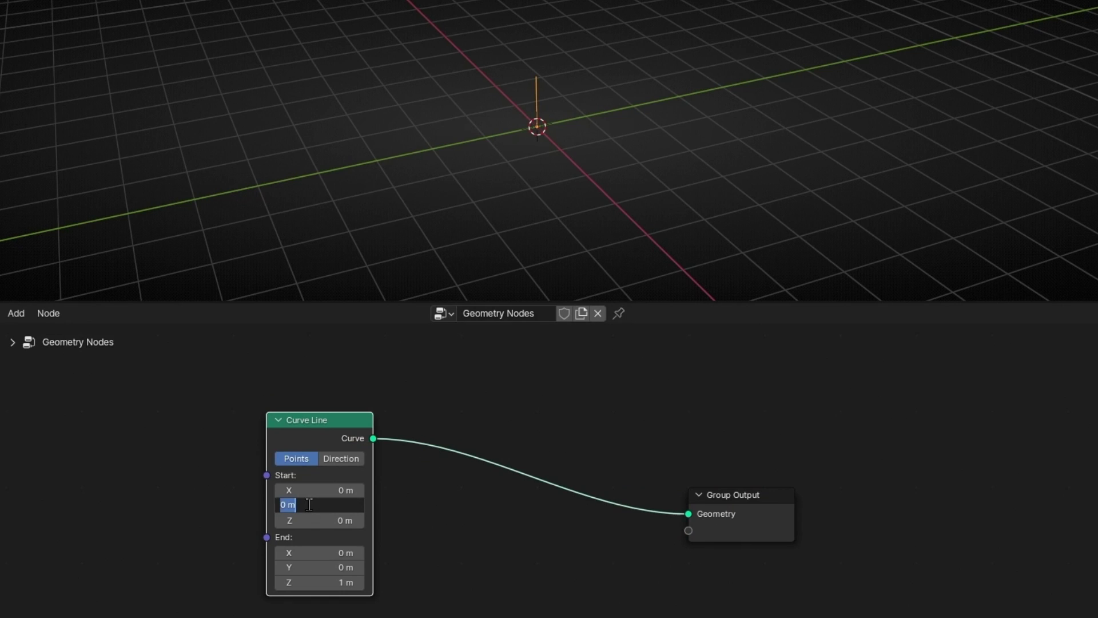
text(-2)
key(Tab)
key(Tab)
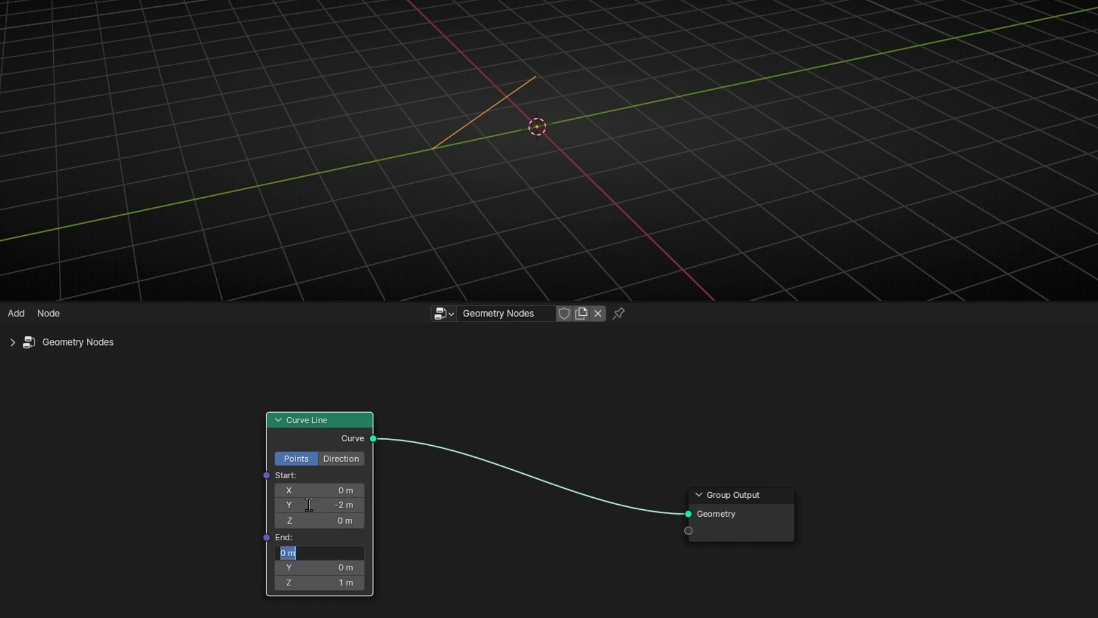
key(Tab)
text(2)
key(Tab)
text(0)
key(Return)
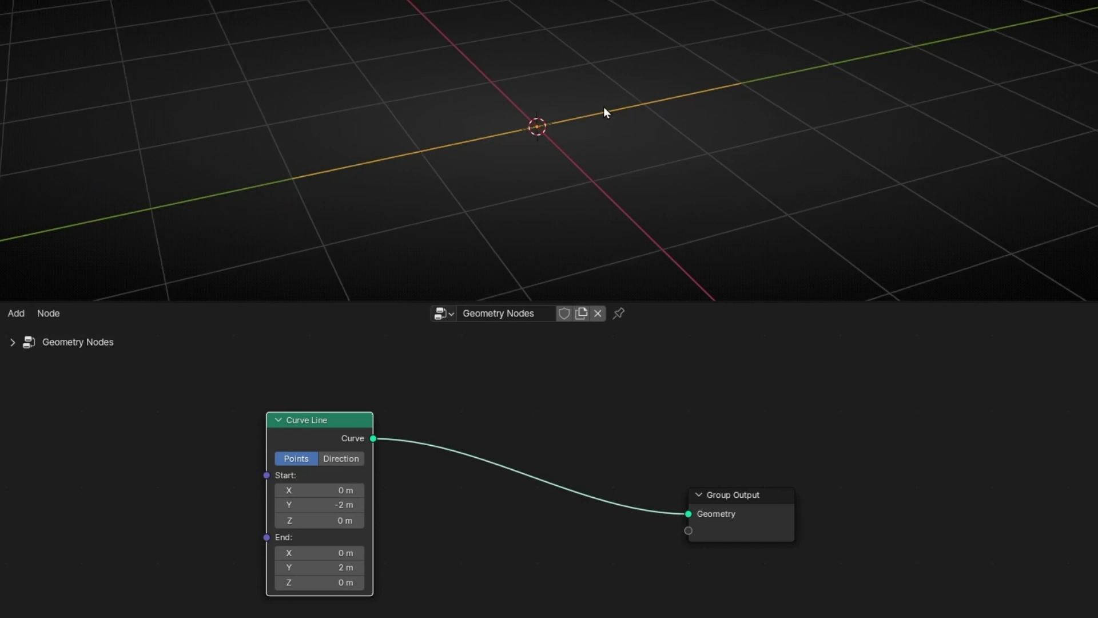
- Erase the wave annotation sketched over the curve line in the viewport
middle_drag(606, 112, 566, 116)
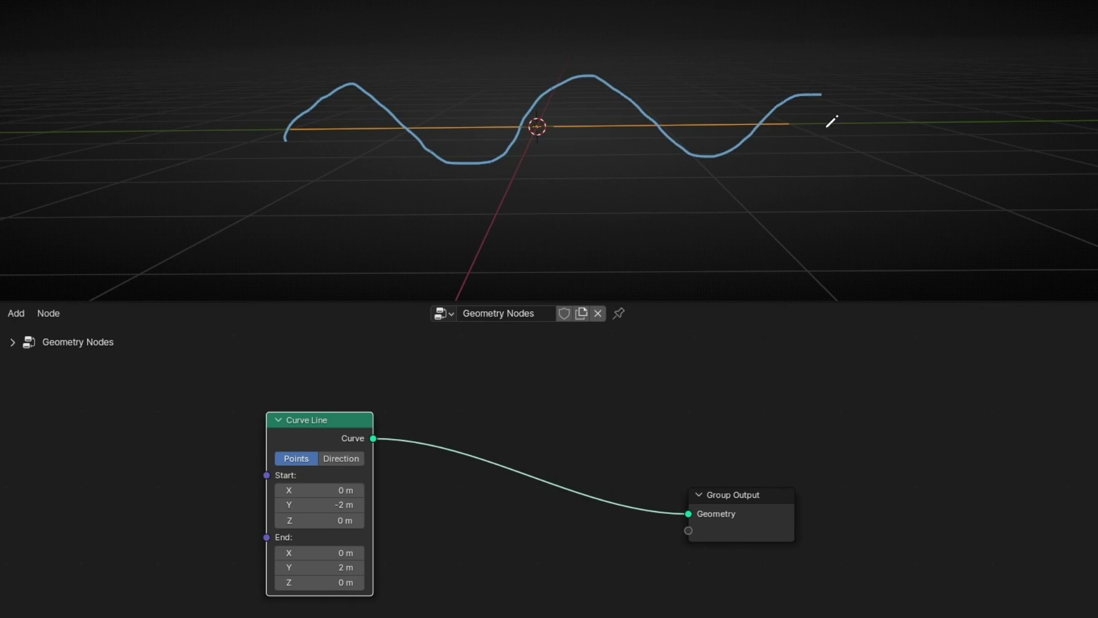
mouse_move(831, 122)
right_down()
mouse_move(441, 98)
mouse_move(302, 161)
right_up()
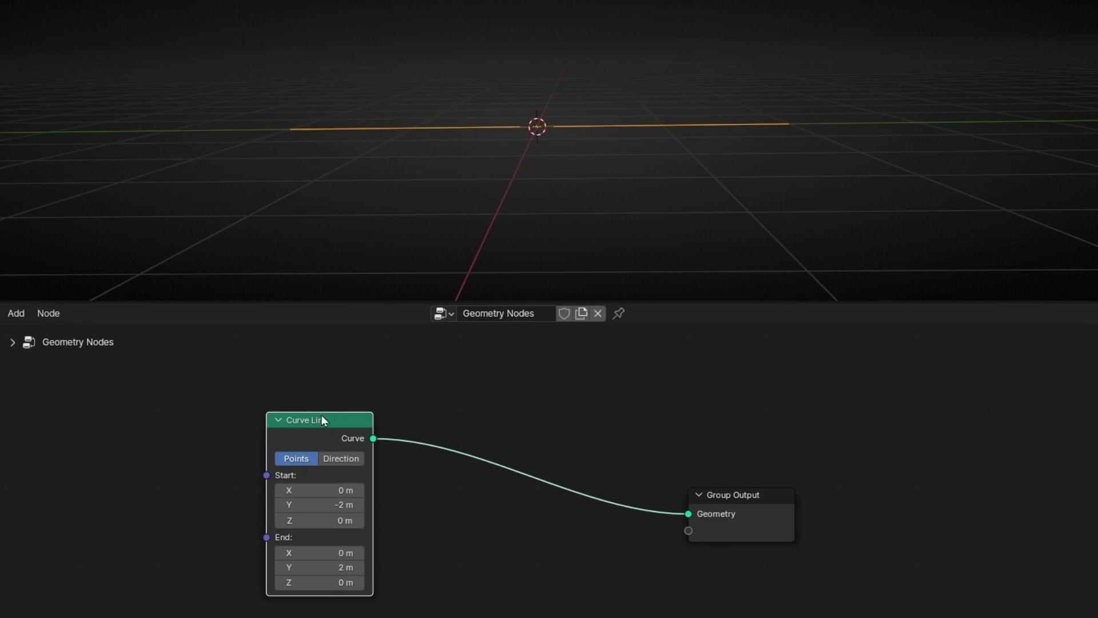
- Insert a Resample Curve node between the Curve Line and the Group Output
drag(322, 420, 204, 421)
key(shift+a)
text(re)
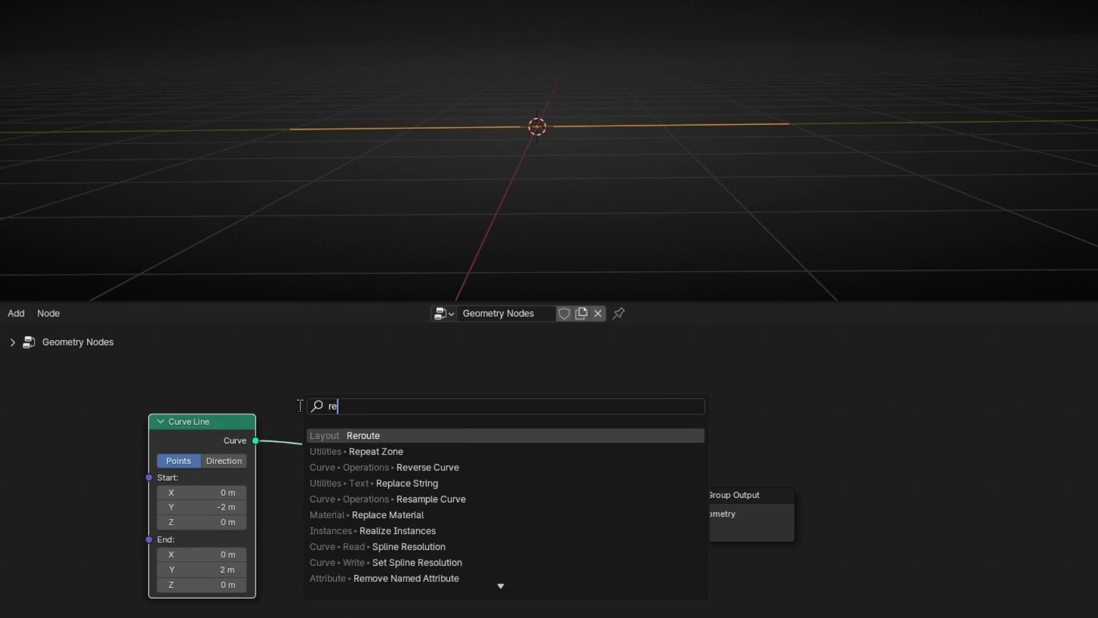
text(sample)
key(Return)
click(316, 405)
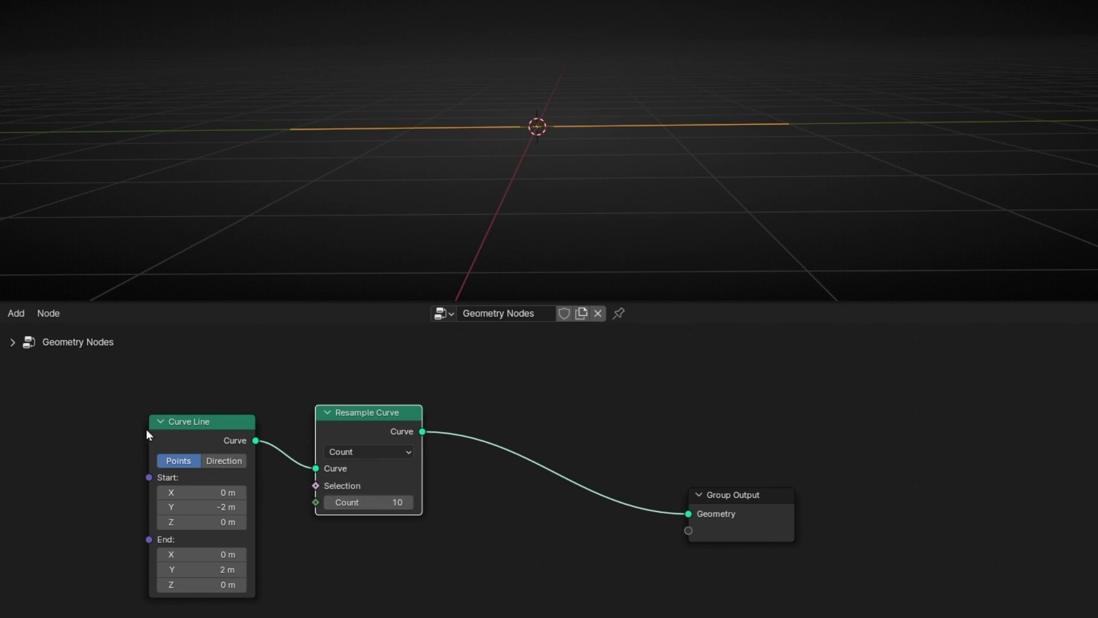
- Collapse the Curve Line node and spread the nodes apart to leave room before the Group Output
click(163, 422)
drag(176, 423, 92, 422)
drag(349, 417, 271, 420)
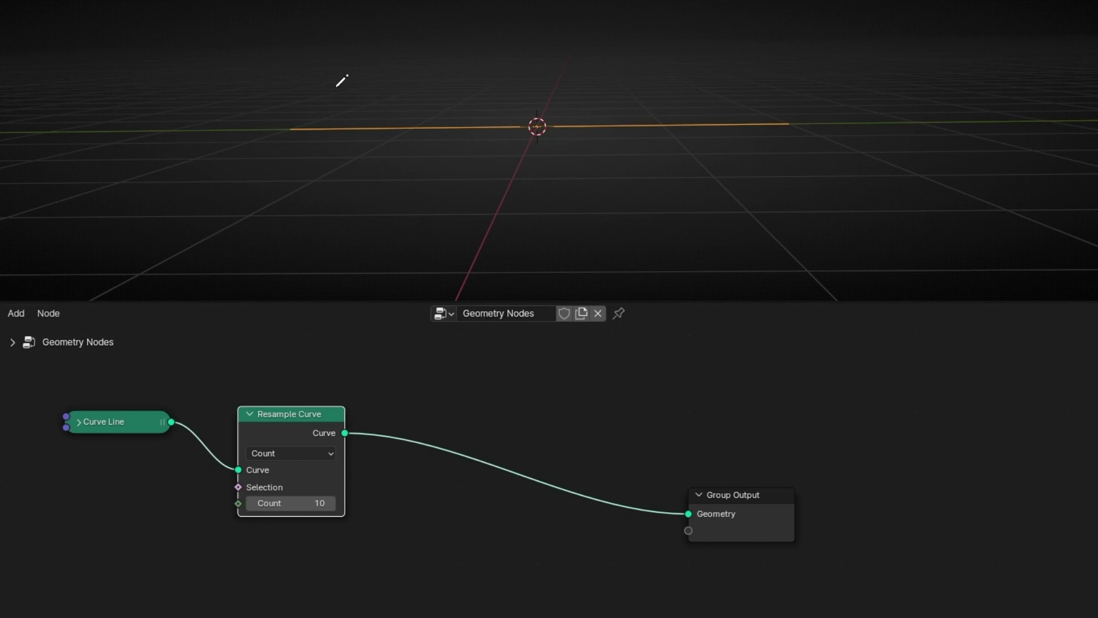
drag(737, 503, 773, 421)
- Insert a Set Position node between the Resample Curve and the Group Output
key(shift+a)
text(set p)
key(Return)
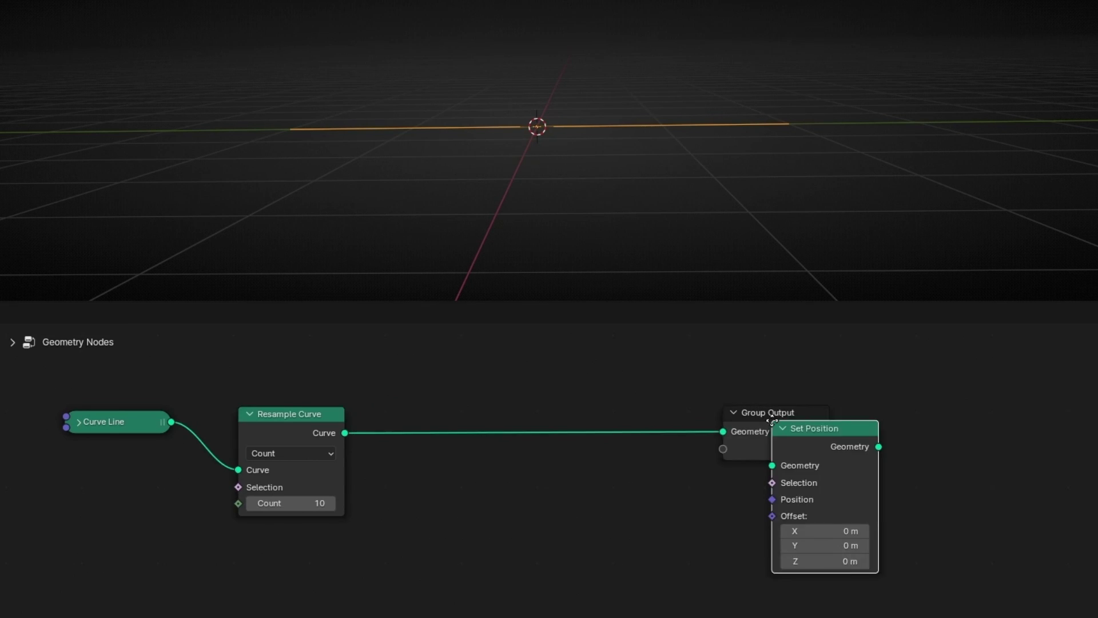
click(556, 407)
mouse_move(618, 545)
mouse_down()
mouse_move(632, 545)
mouse_move(607, 545)
mouse_move(643, 545)
mouse_move(617, 545)
mouse_up()
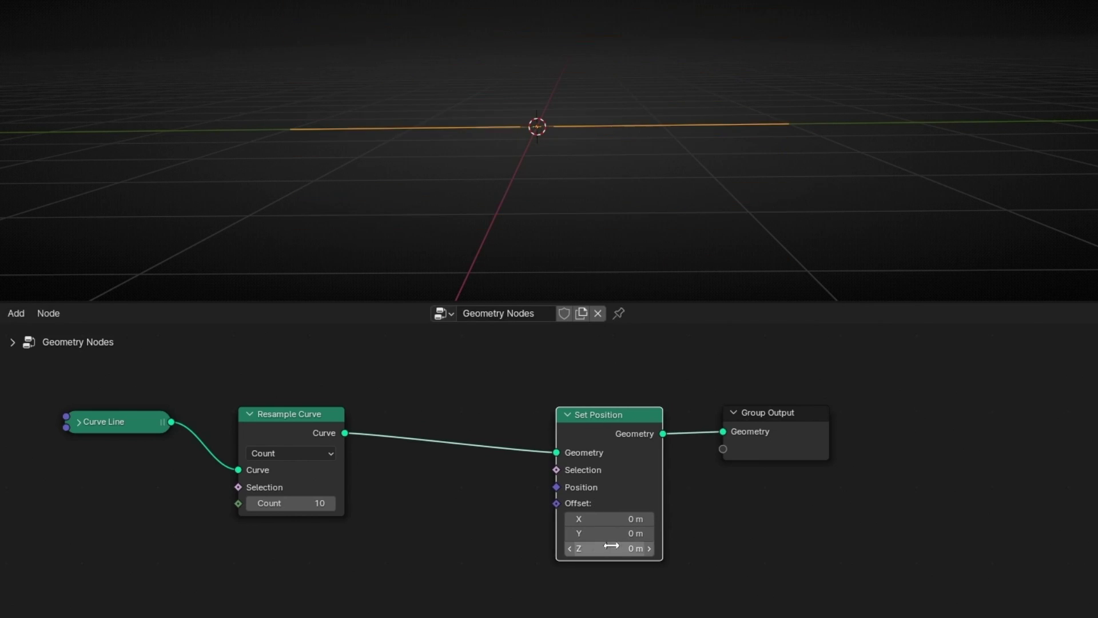
- Try to drive the Set Position offset with a new Noise Texture node's Fac output
drag(556, 503, 428, 548)
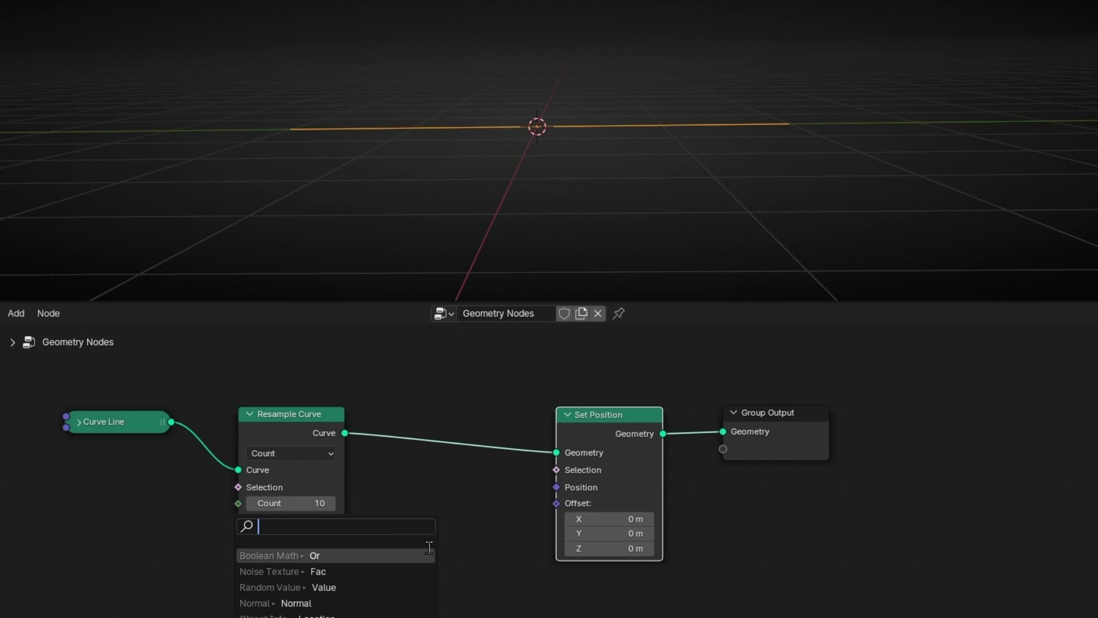
text(noise te)
key(Return)
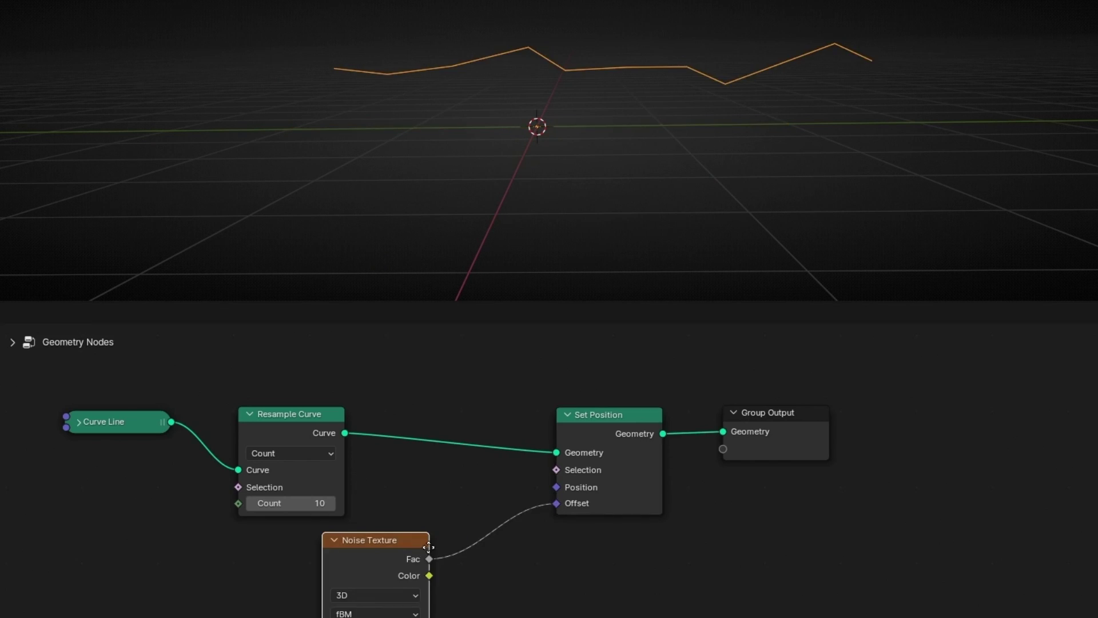
click(480, 524)
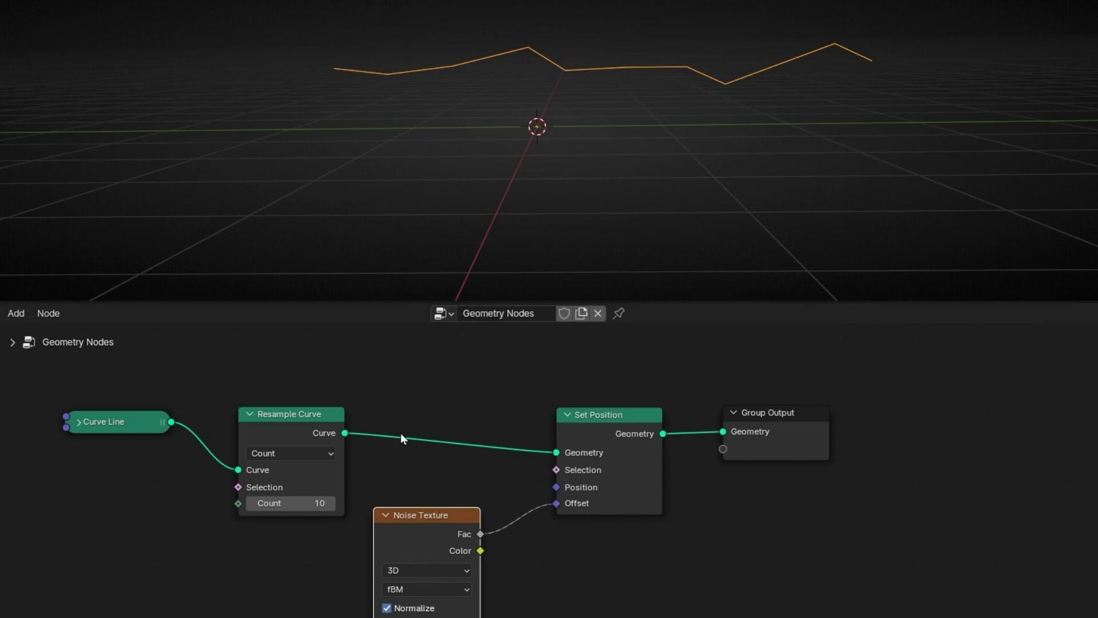
- Set the Resample Curve count to 60 and the Noise Texture scale to 26.1
middle_drag(339, 572, 347, 488)
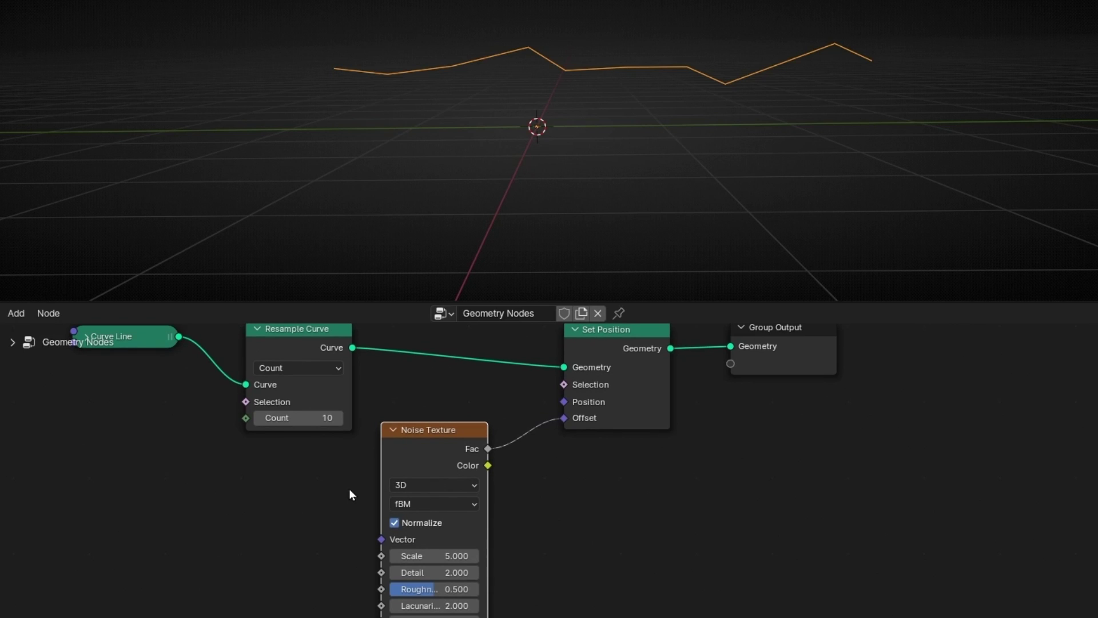
drag(416, 554, 452, 555)
drag(300, 418, 355, 417)
drag(443, 551, 532, 553)
- Disconnect the Noise Texture from the Set Position offset and delete the node, clearing the sketched wave annotation
ctrl+right_drag(515, 404, 531, 499)
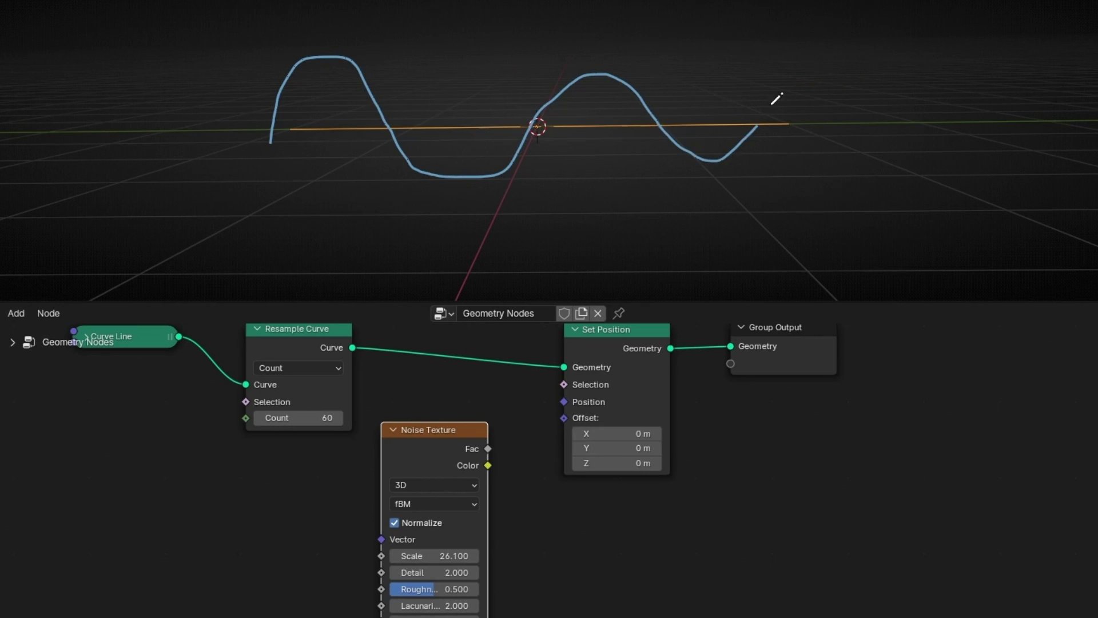
drag(253, 209, 706, 204)
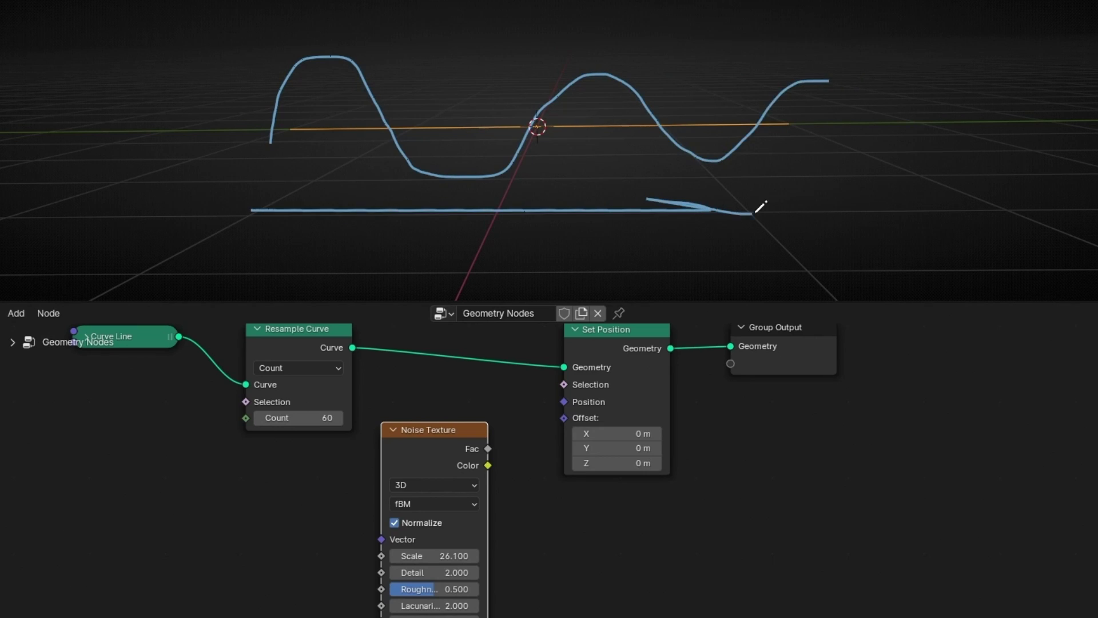
right_drag(831, 144, 562, 129)
key(x)
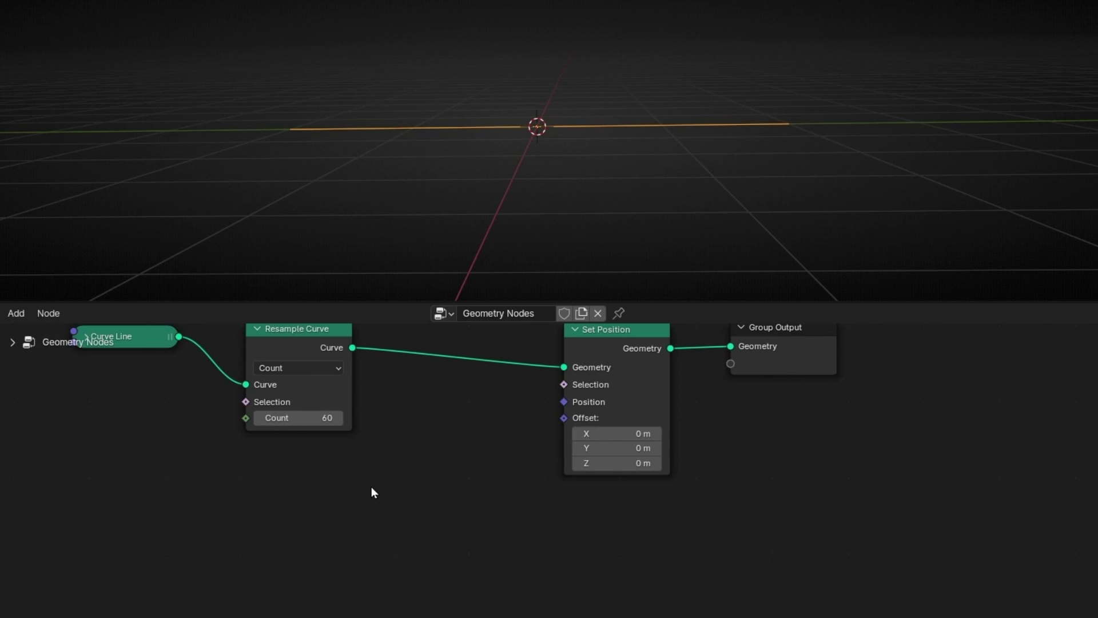
- Add a Math node set to Sine and connect its value to the Set Position offset
key(shift+a)
text(math)
key(Return)
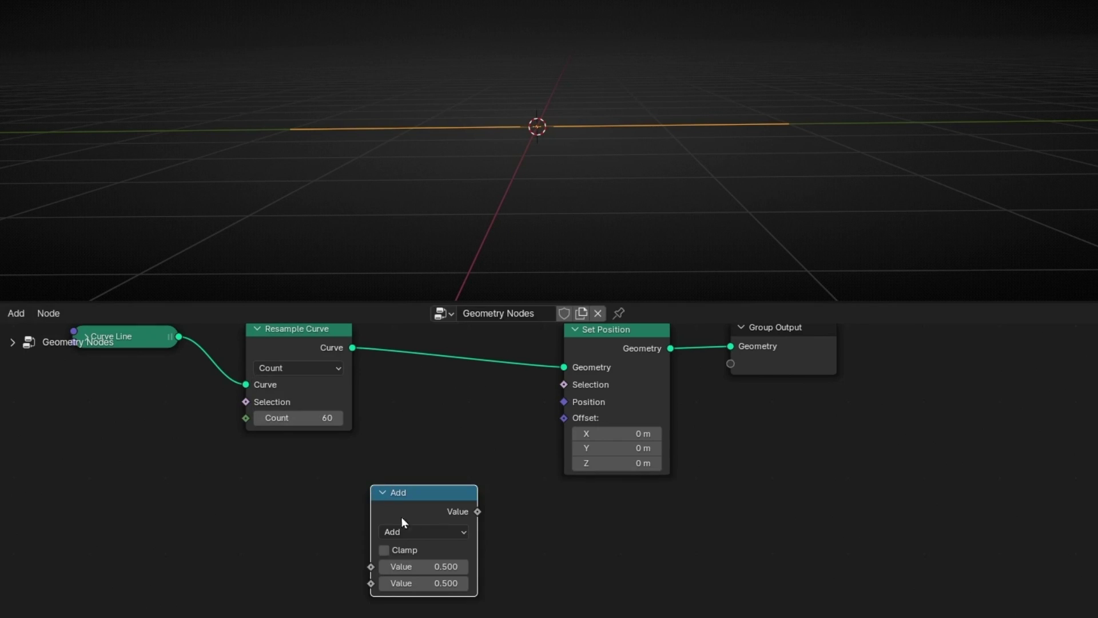
click(430, 537)
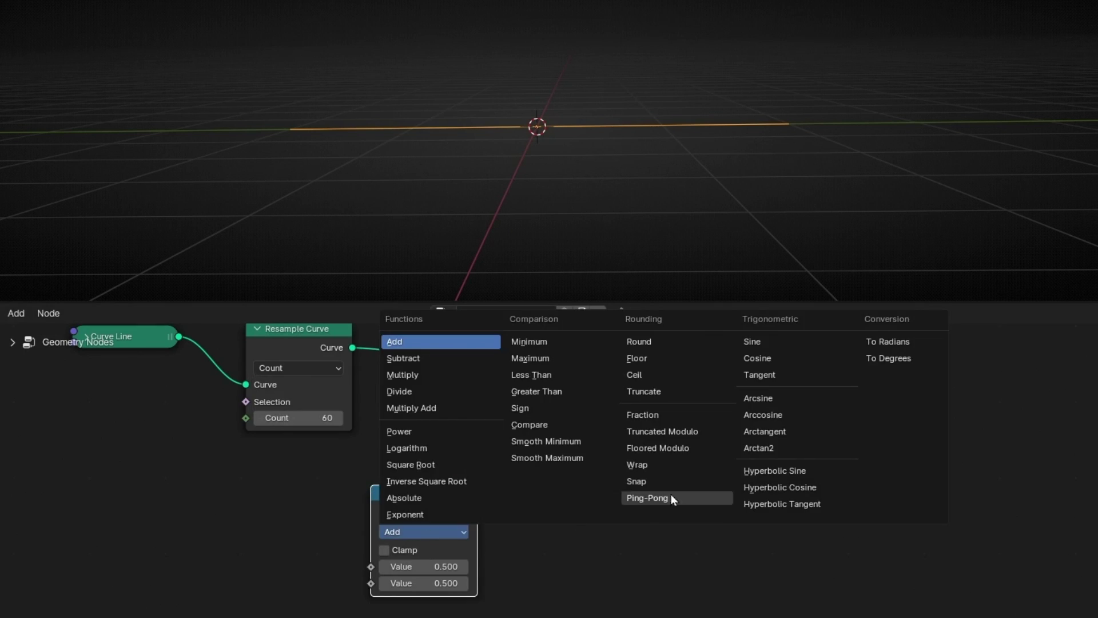
click(753, 343)
drag(478, 511, 551, 428)
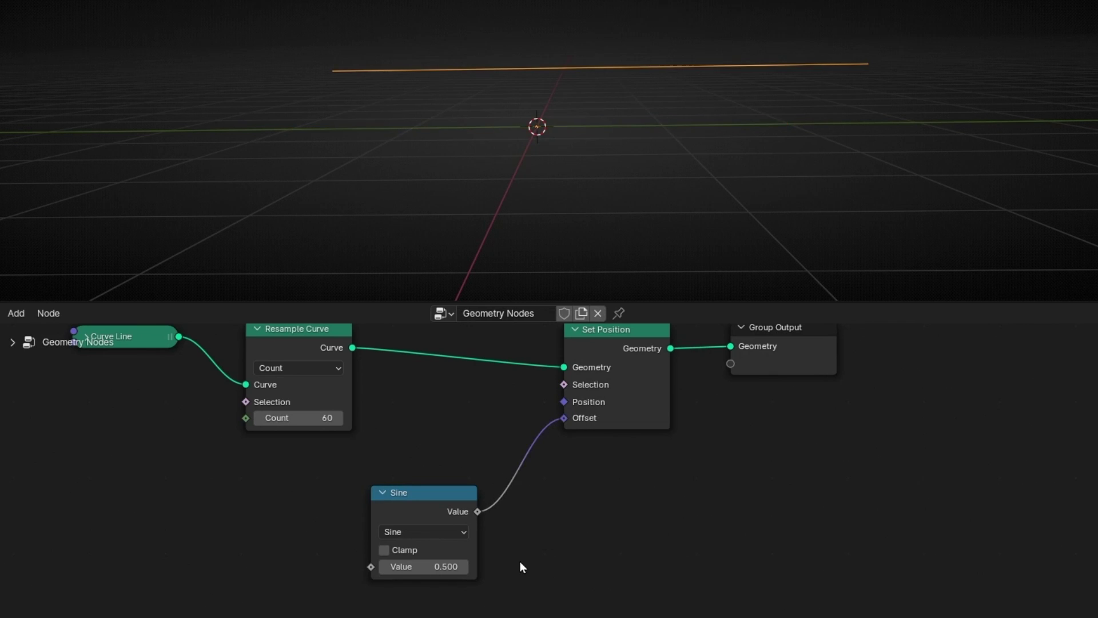
- Set the Sine node's value to 86.1 and examine the curve's shift in a straight view along the X axis
middle_drag(704, 124, 578, 149)
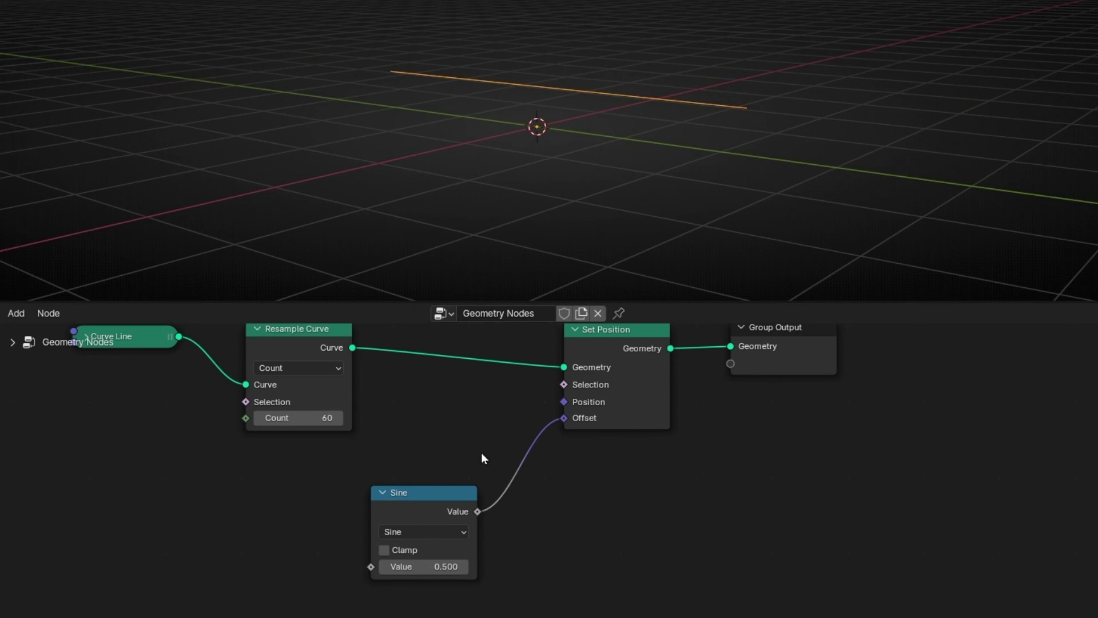
drag(434, 557, 807, 557)
middle_drag(640, 191, 542, 192)
mouse_move(404, 565)
mouse_down()
mouse_move(475, 566)
mouse_move(405, 569)
mouse_up()
middle_drag(433, 102, 568, 150)
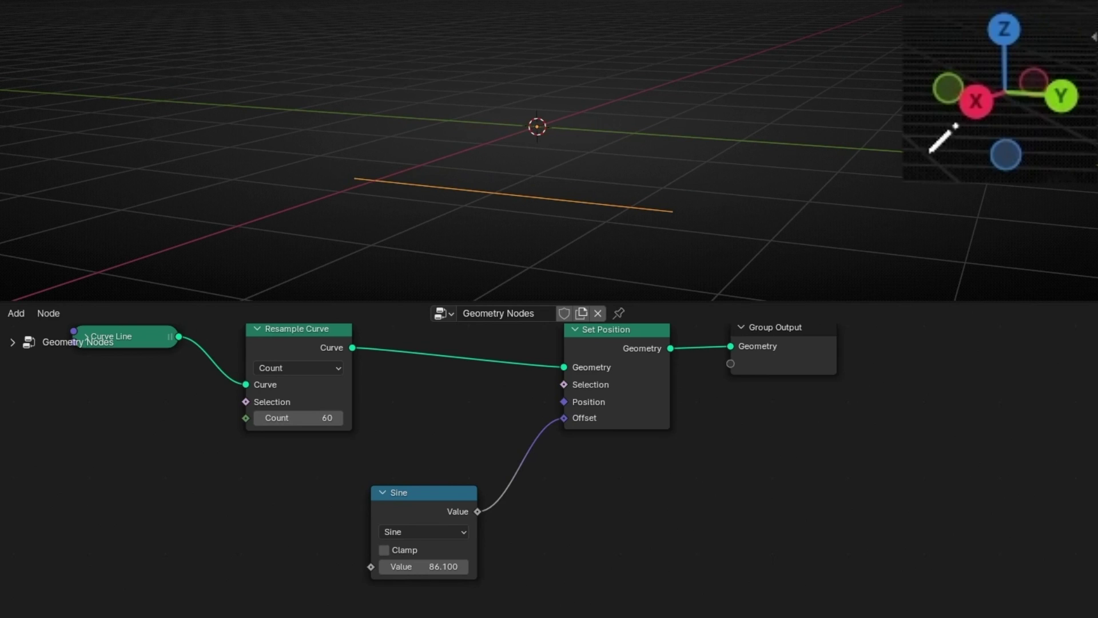
click(980, 108)
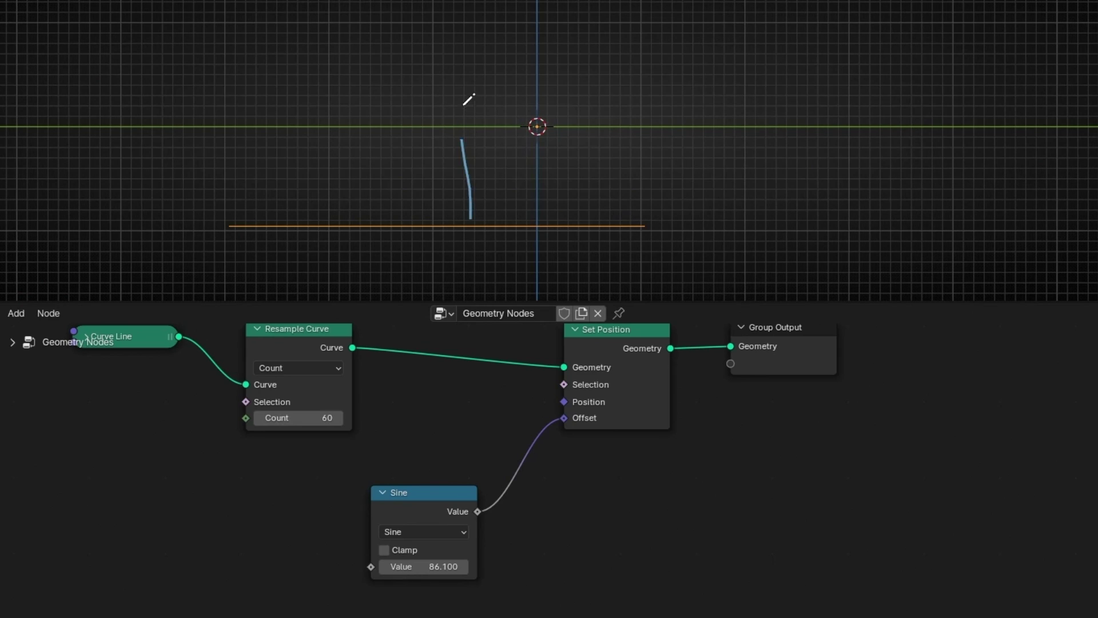
drag(463, 104, 435, 67)
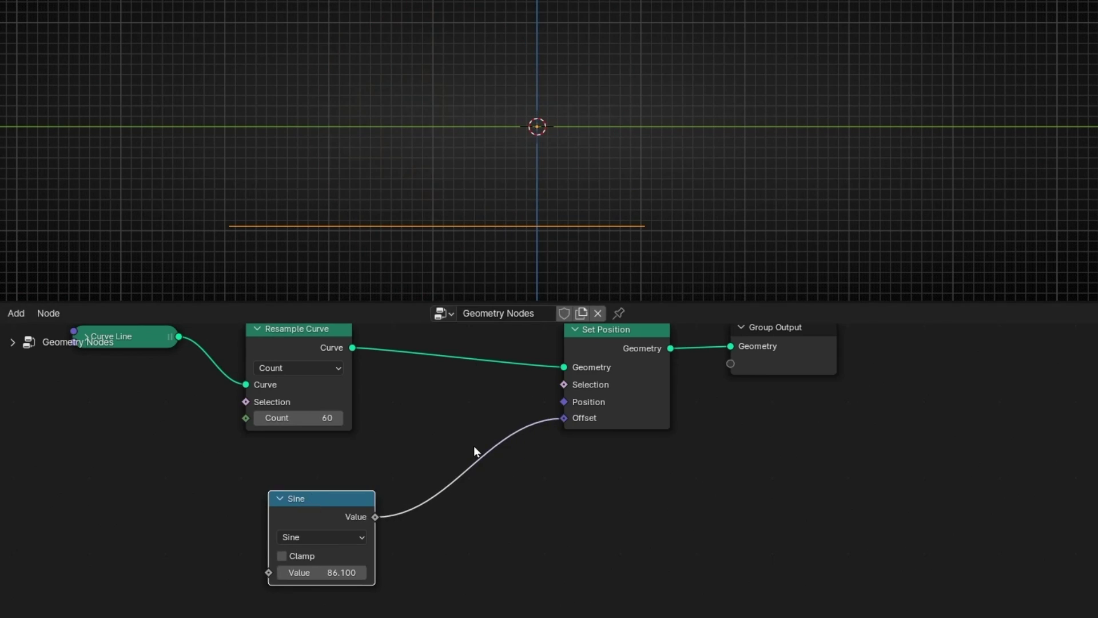
- Insert a Combine XYZ node between the Sine and Set Position nodes, feeding the sine value into its Z input
key(shift+a)
text(combine)
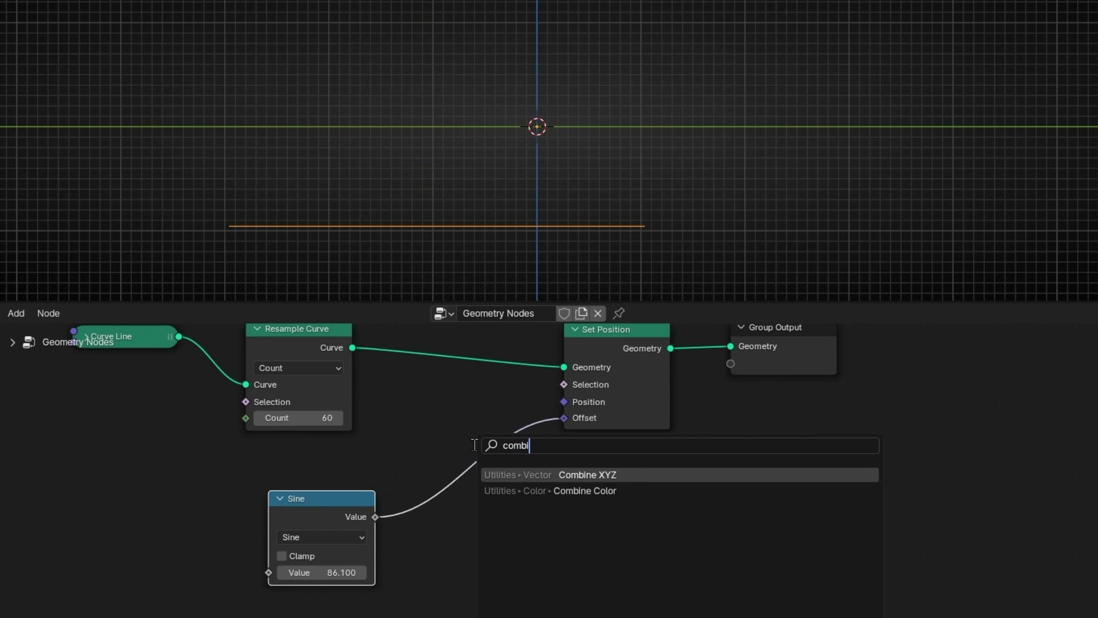
key(Return)
click(459, 431)
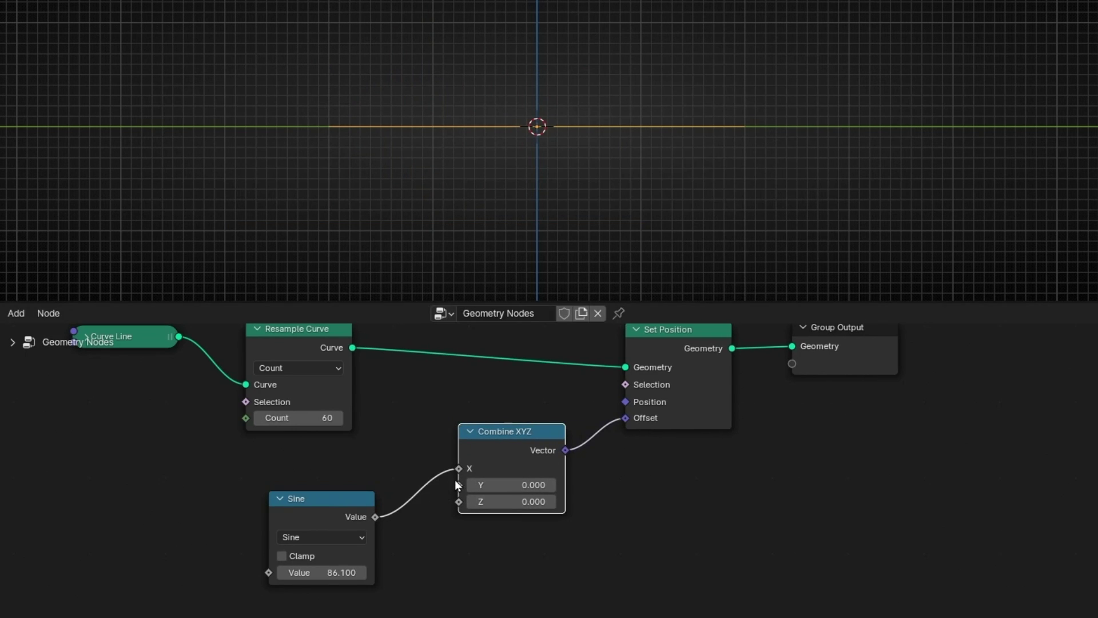
drag(458, 468, 459, 502)
- Set the Sine node's value to 103.8 and check the curve's vertical movement in the view along the X axis
middle_drag(578, 211, 434, 219)
mouse_move(319, 573)
mouse_down()
mouse_move(355, 572)
mouse_move(319, 573)
mouse_up()
click(941, 93)
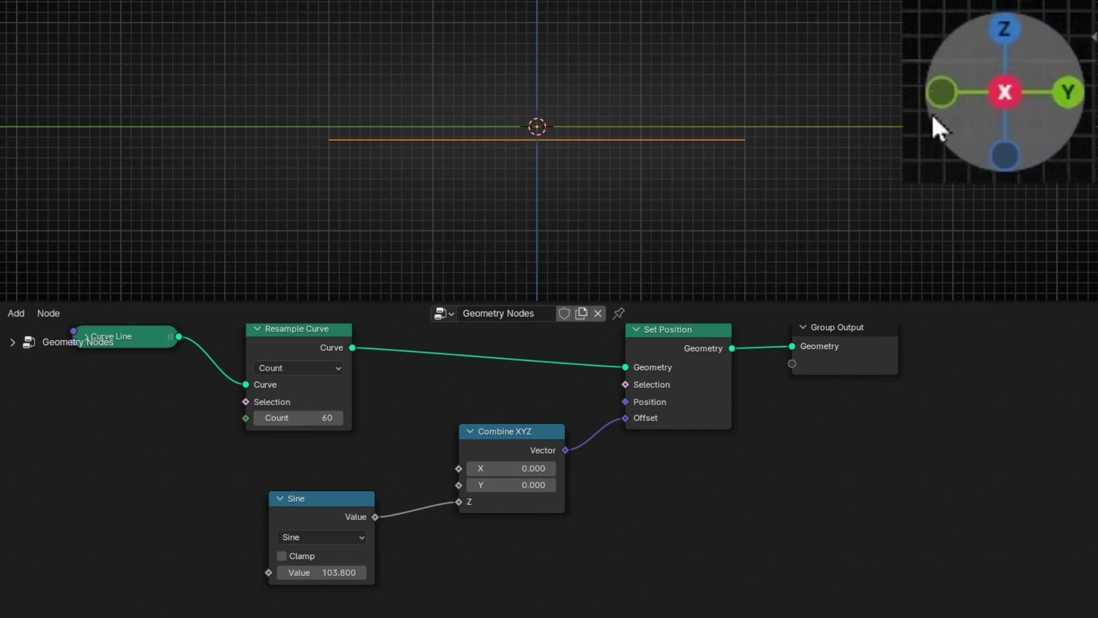
click(331, 519)
scroll(355, 450, up, 2)
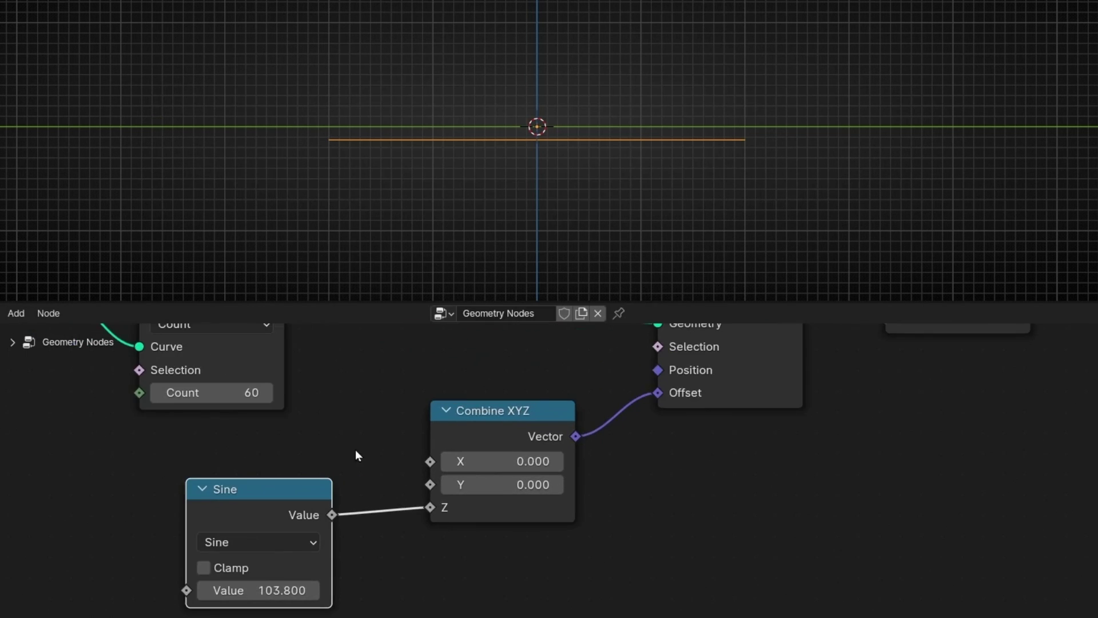
- Sketch a temporary wave annotation over the curve in the viewport and erase it
middle_drag(355, 450, 570, 448)
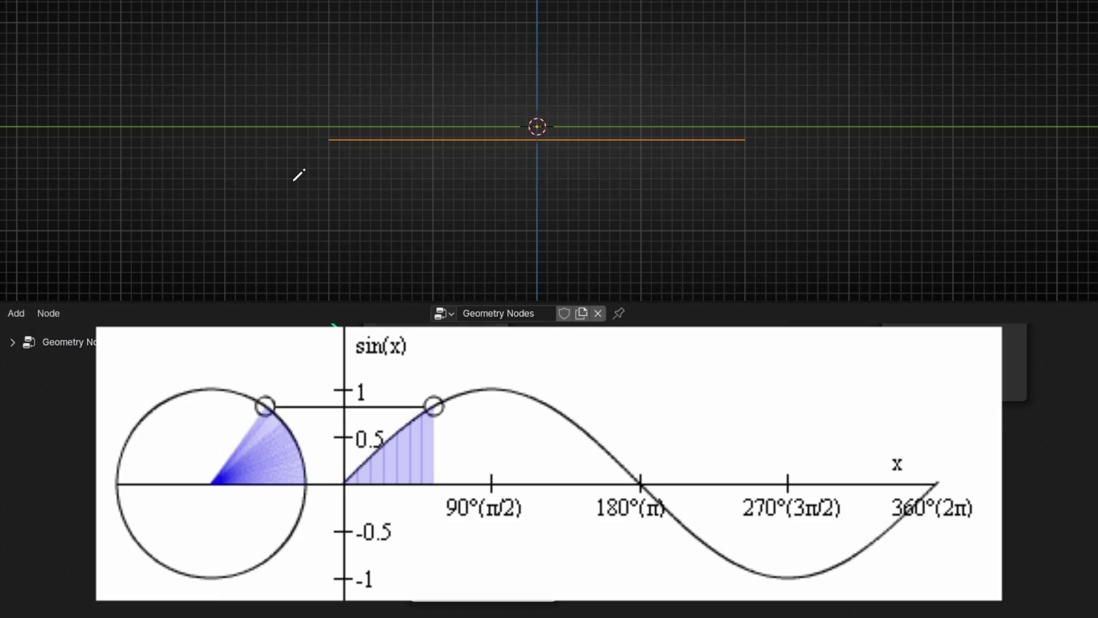
mouse_move(326, 222)
mouse_down()
mouse_move(379, 30)
mouse_move(393, 114)
mouse_up()
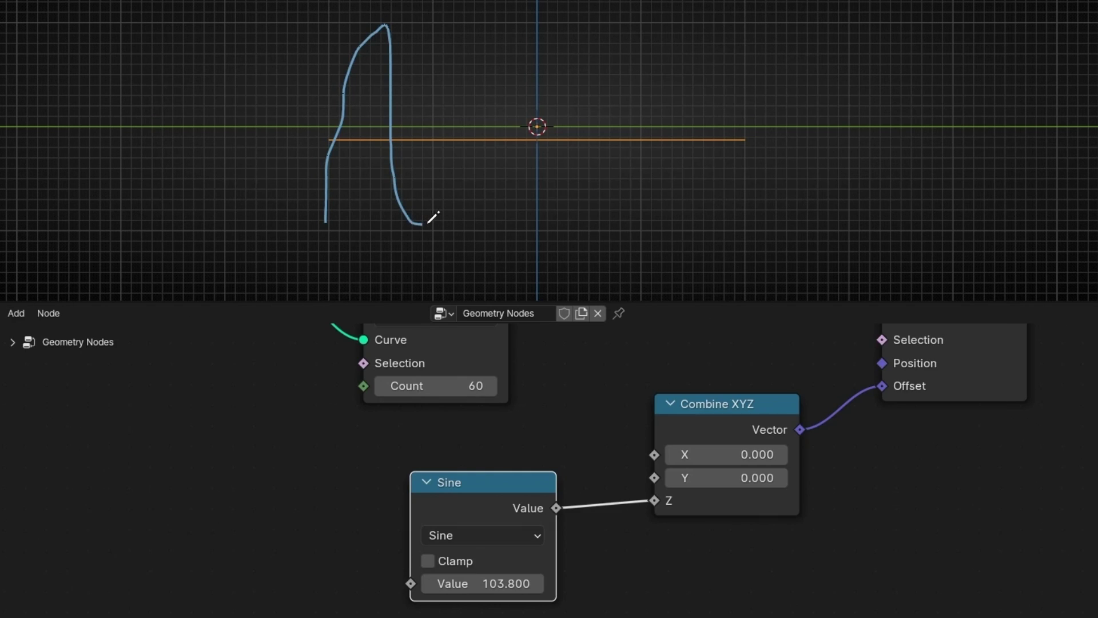
mouse_move(428, 223)
mouse_down()
mouse_move(473, 39)
mouse_move(492, 182)
mouse_move(544, 93)
mouse_move(597, 117)
mouse_move(658, 180)
mouse_move(716, 174)
mouse_move(759, 221)
mouse_up()
ctrl+drag(794, 183, 696, 144)
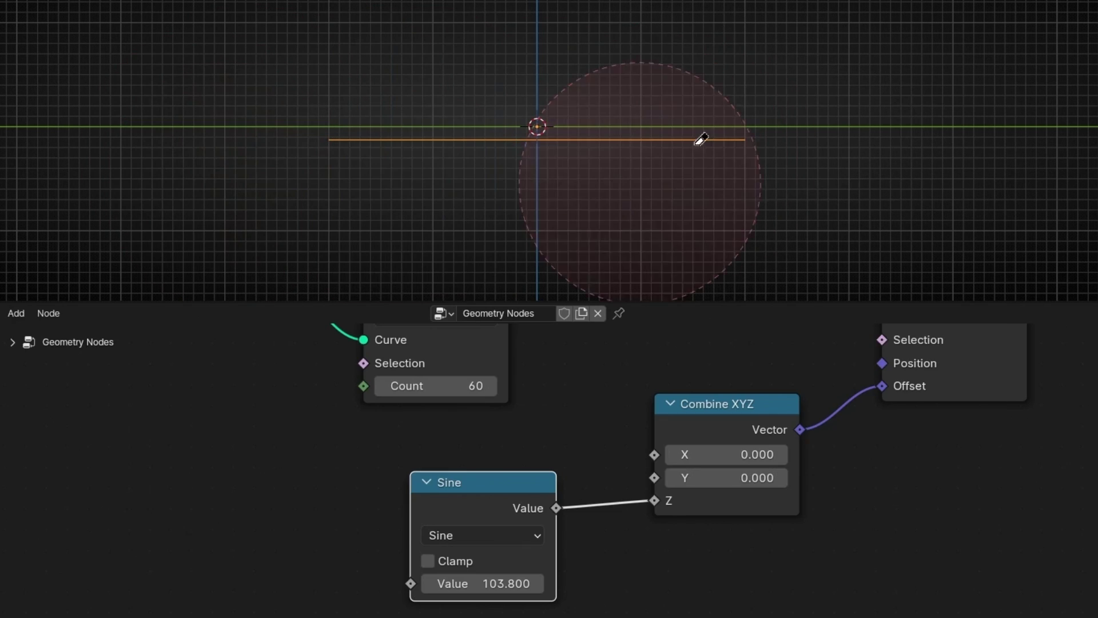
- Reset the Sine node's value to 0 and raise it gradually to 44.4 while watching the curve's vertical movement
click(488, 583)
text(0)
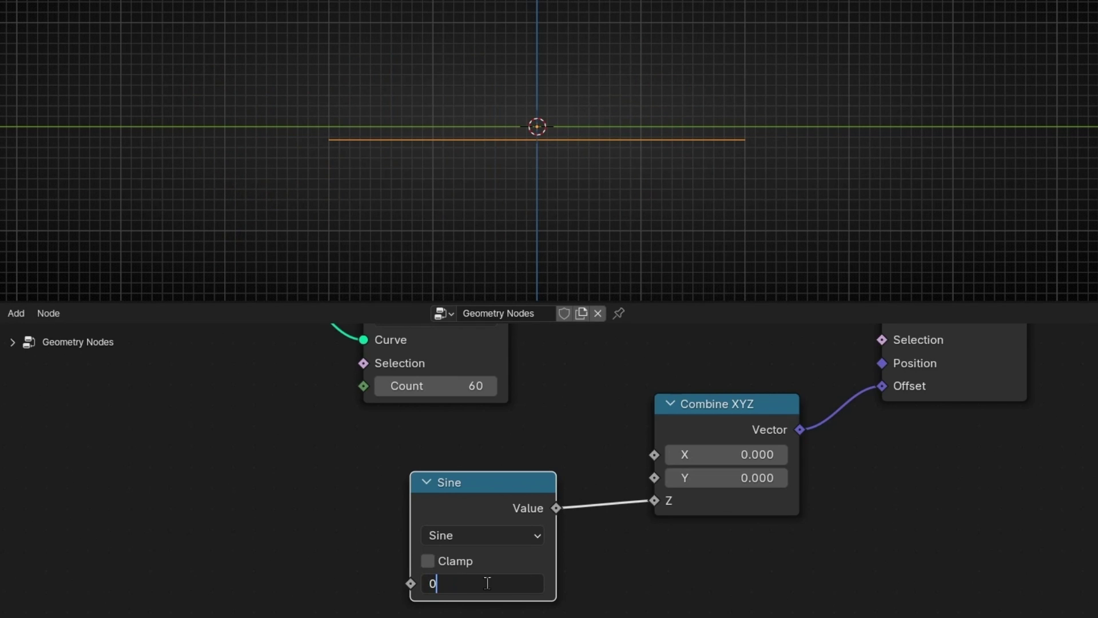
key(Return)
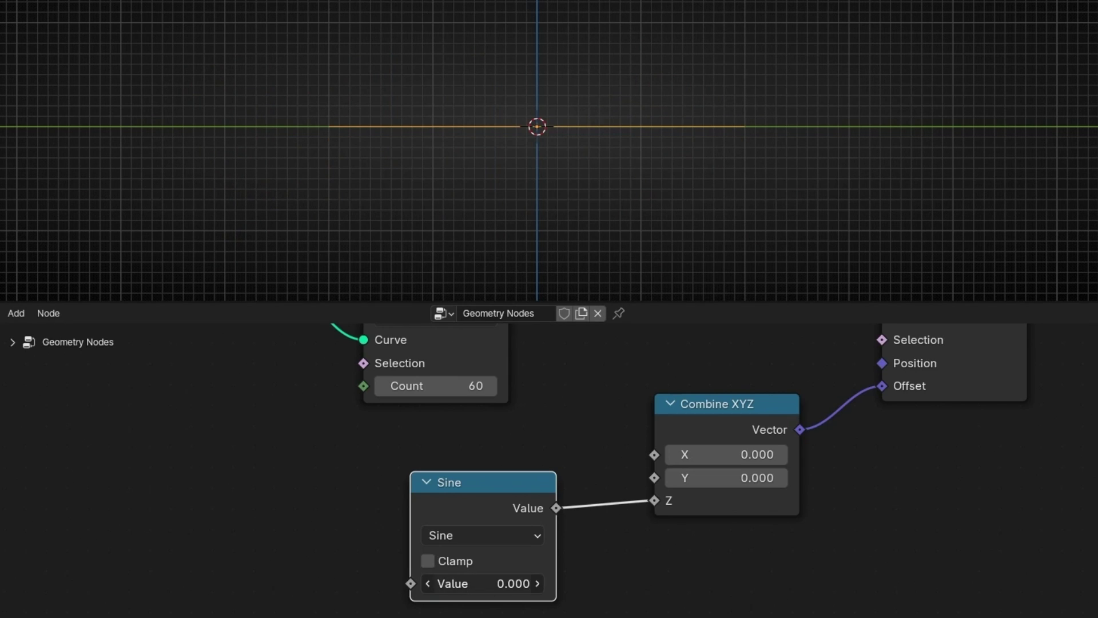
drag(488, 583, 512, 583)
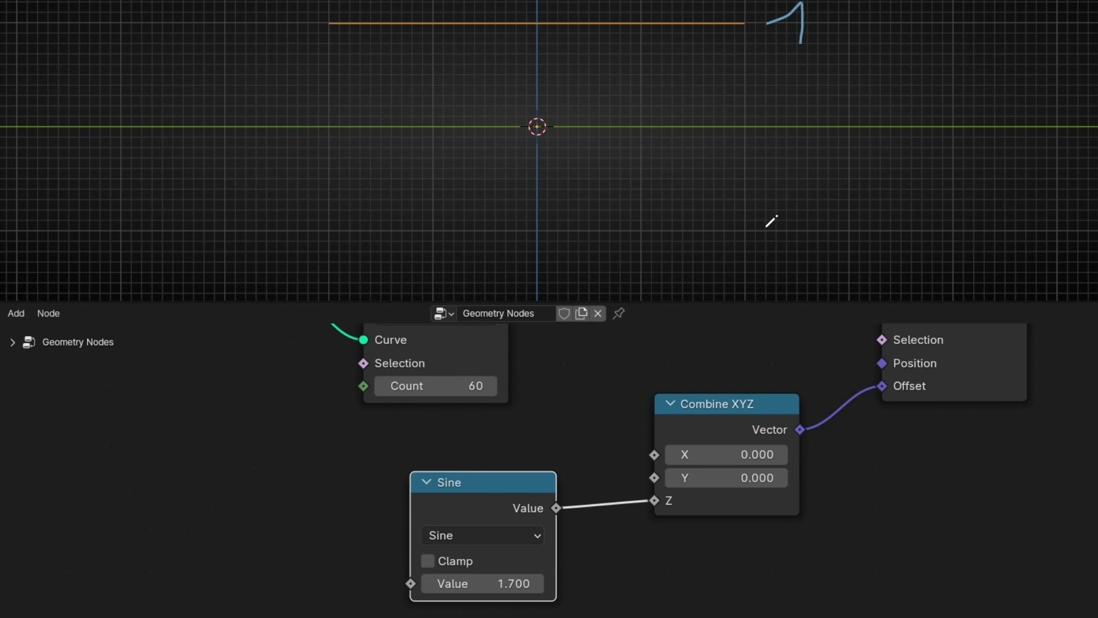
drag(515, 583, 1079, 583)
mouse_move(726, 100)
right_down()
mouse_move(822, 71)
mouse_move(802, 92)
right_up()
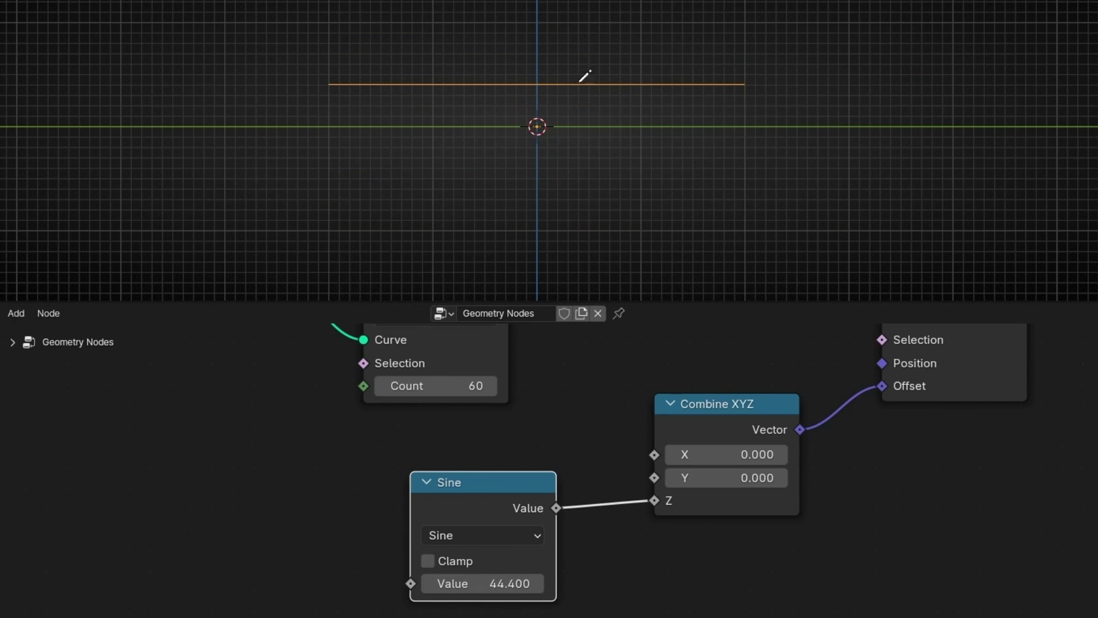
- Shift the Sine node slightly, sketch a short wave stroke along the curve and erase it
mouse_move(478, 483)
mouse_down()
mouse_move(510, 485)
mouse_move(475, 501)
mouse_up()
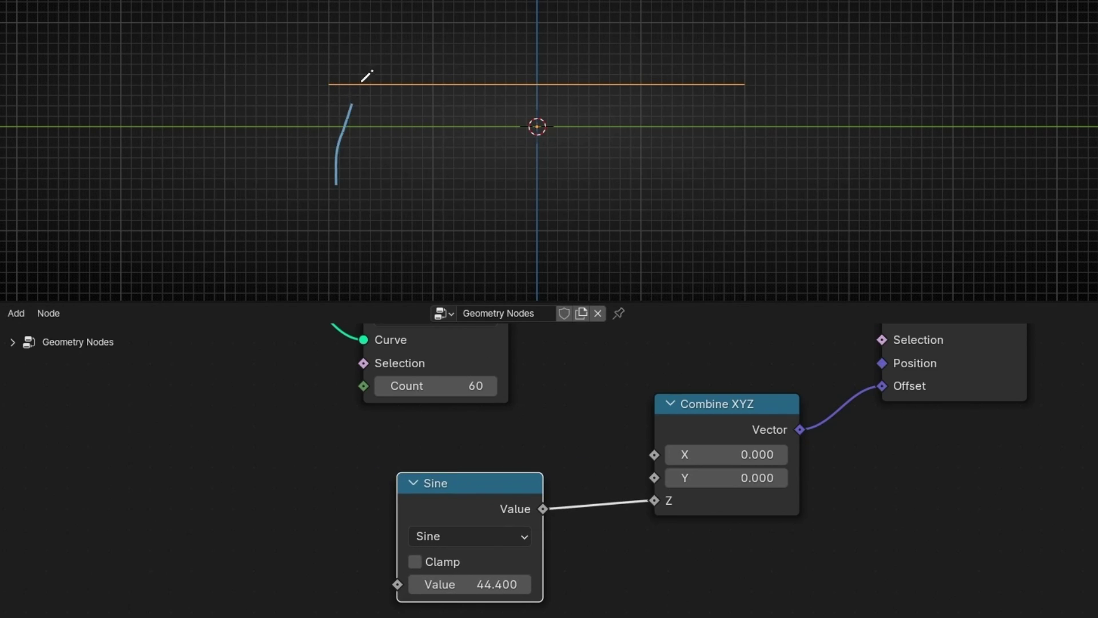
drag(363, 80, 460, 182)
mouse_move(547, 43)
mouse_down()
mouse_move(643, 171)
mouse_move(731, 178)
mouse_move(736, 147)
mouse_move(449, 67)
mouse_up()
- Feed a new Position node into the Sine node's value input and leave space between the two nodes
scroll(285, 466, down, 2)
middle_drag(284, 466, 402, 450)
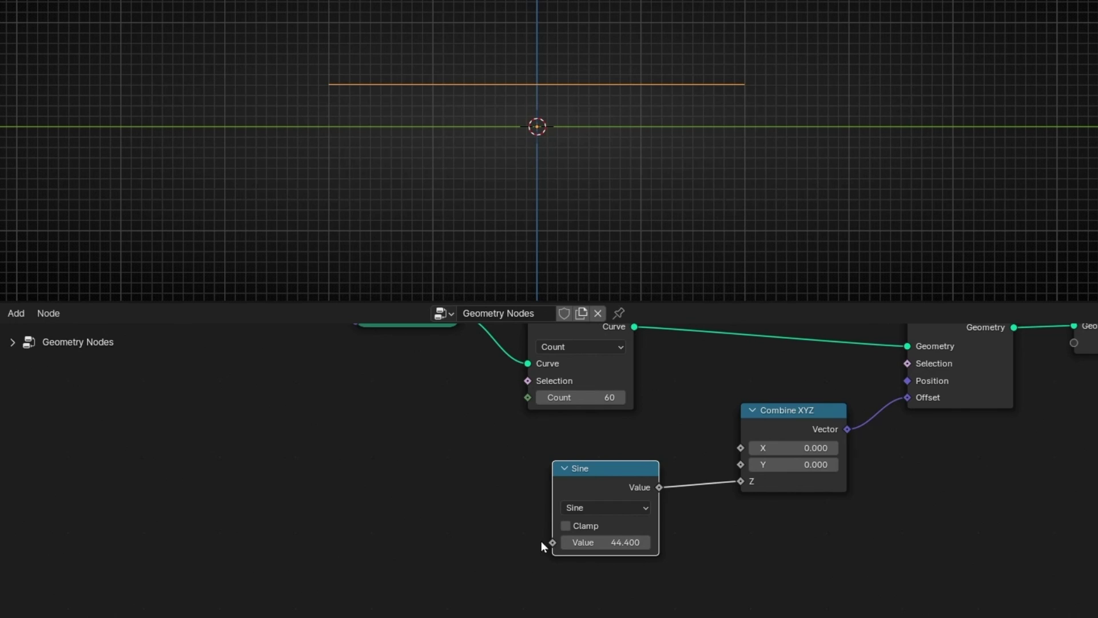
drag(551, 540, 363, 468)
text(p)
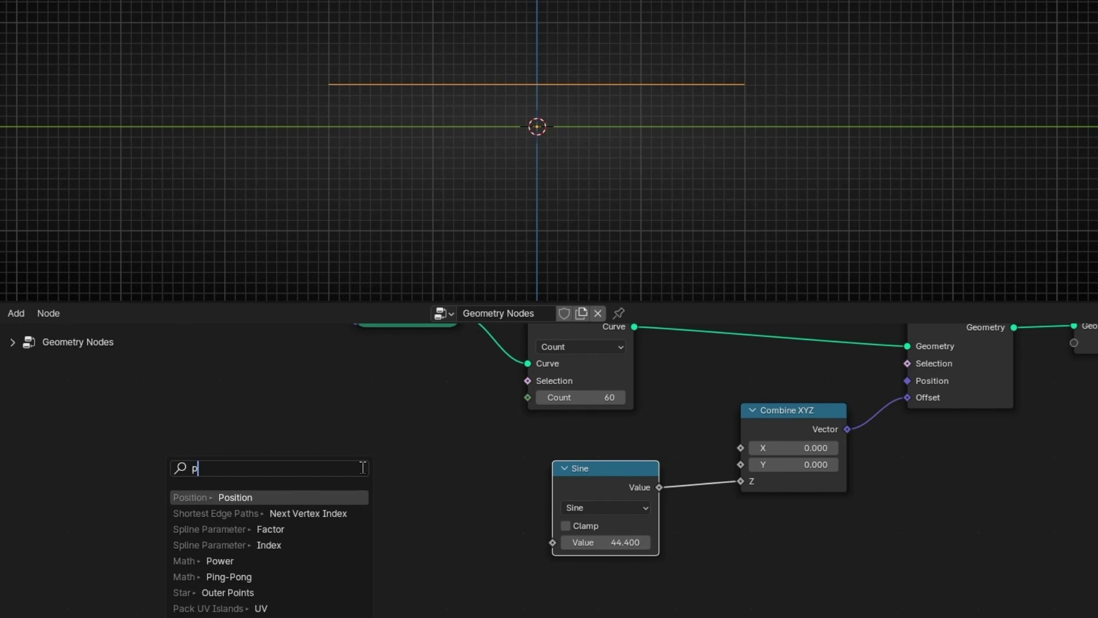
text(osi)
key(Return)
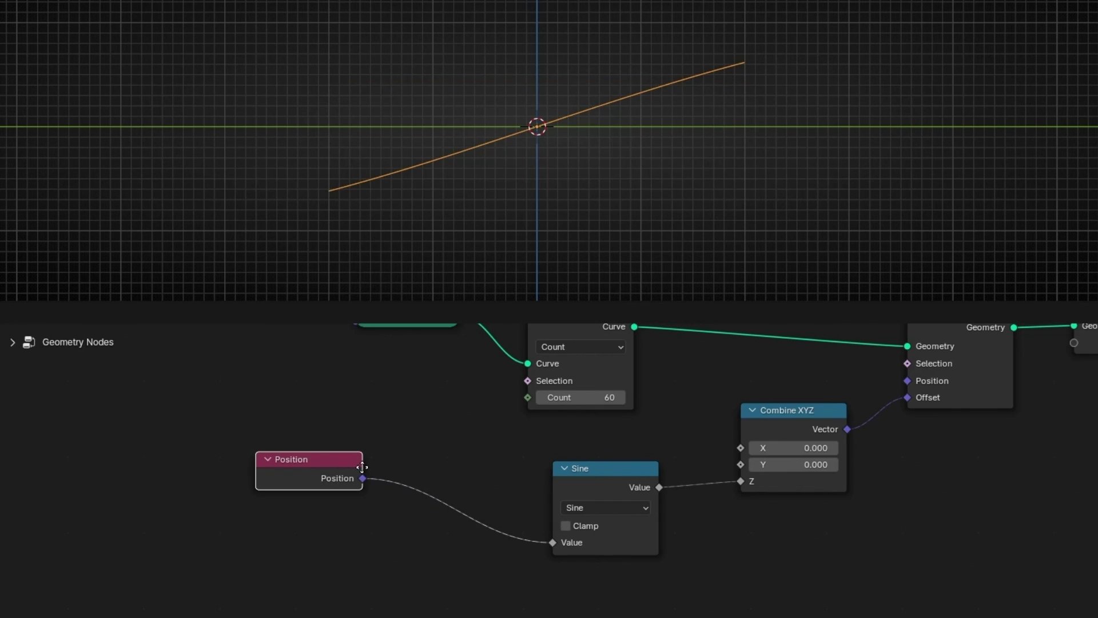
click(362, 467)
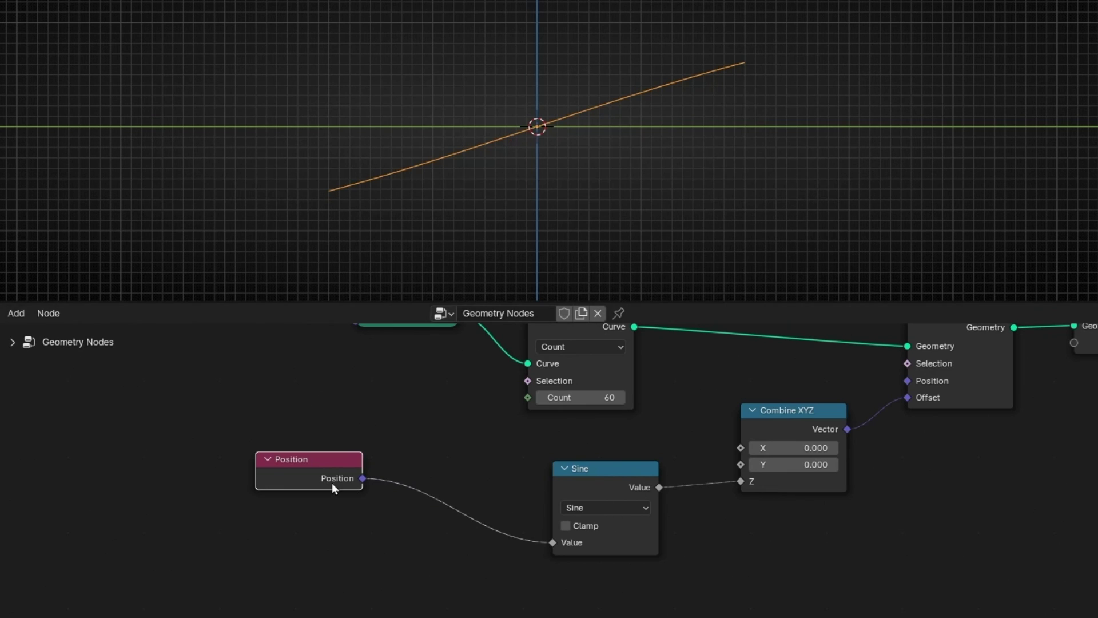
mouse_move(332, 483)
mouse_down()
mouse_move(407, 497)
mouse_move(415, 460)
mouse_move(318, 479)
mouse_up()
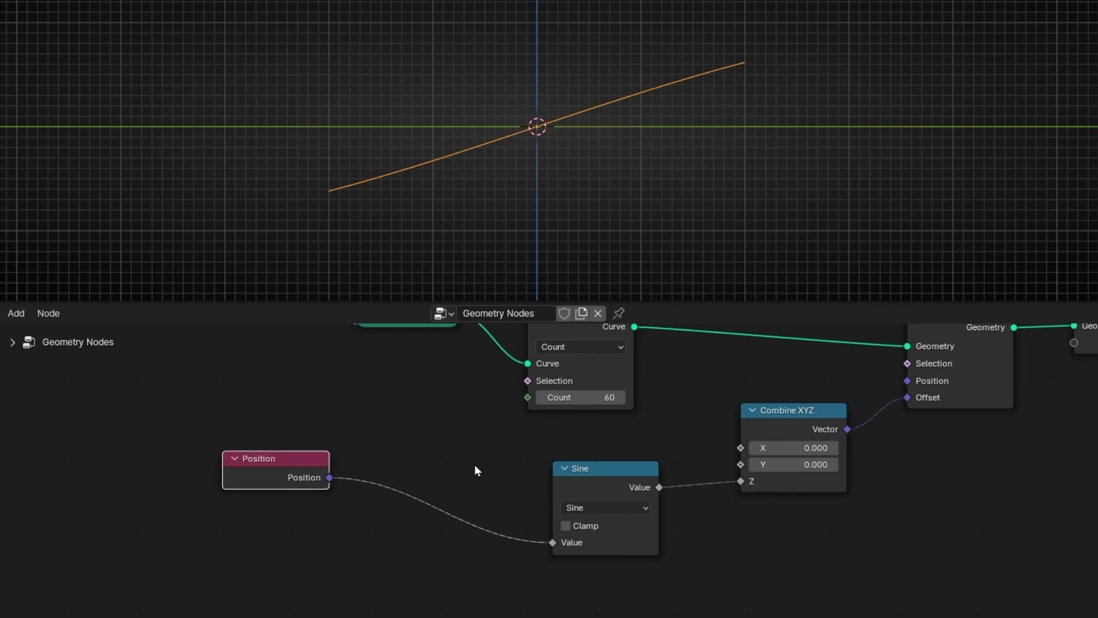
- Insert a Math node set to Add between the Position and Sine nodes and set its value to 53.2
key(shift+a)
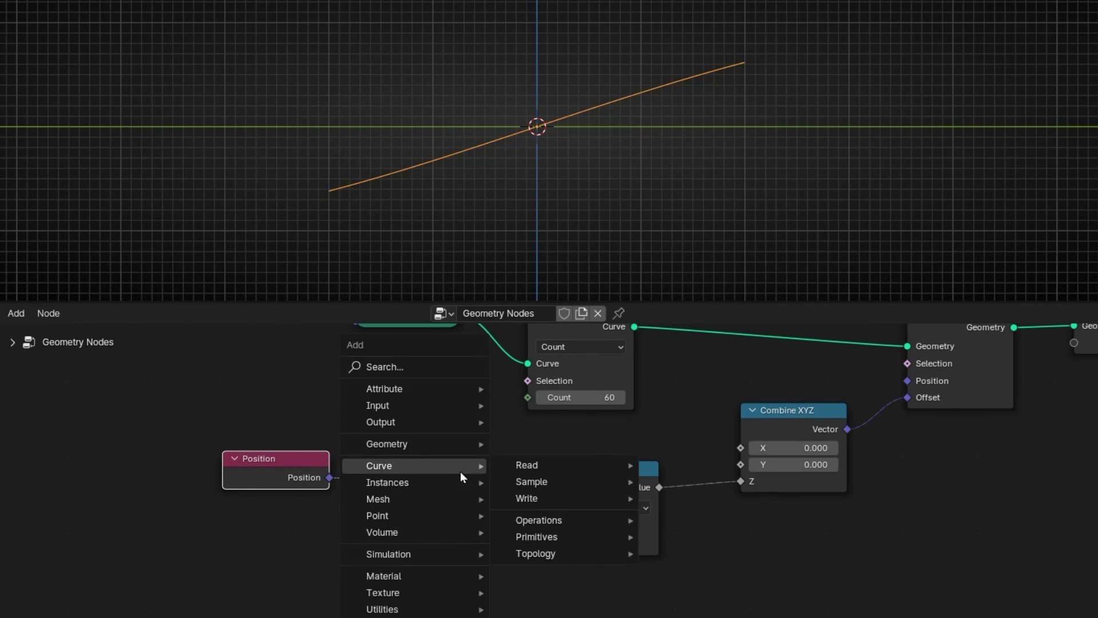
text(math)
key(Return)
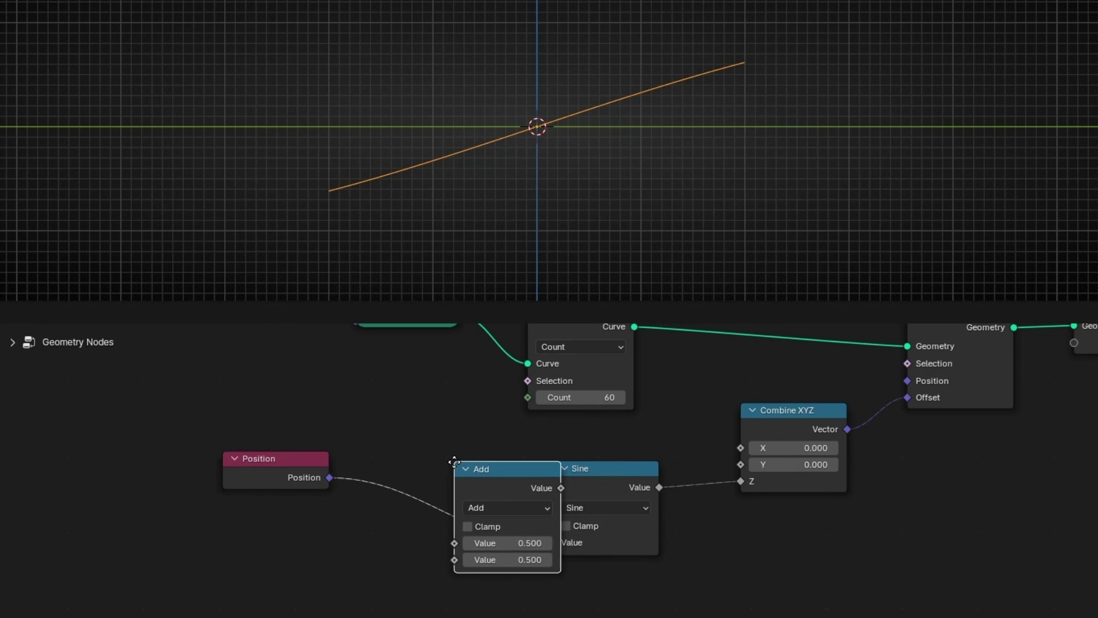
click(430, 543)
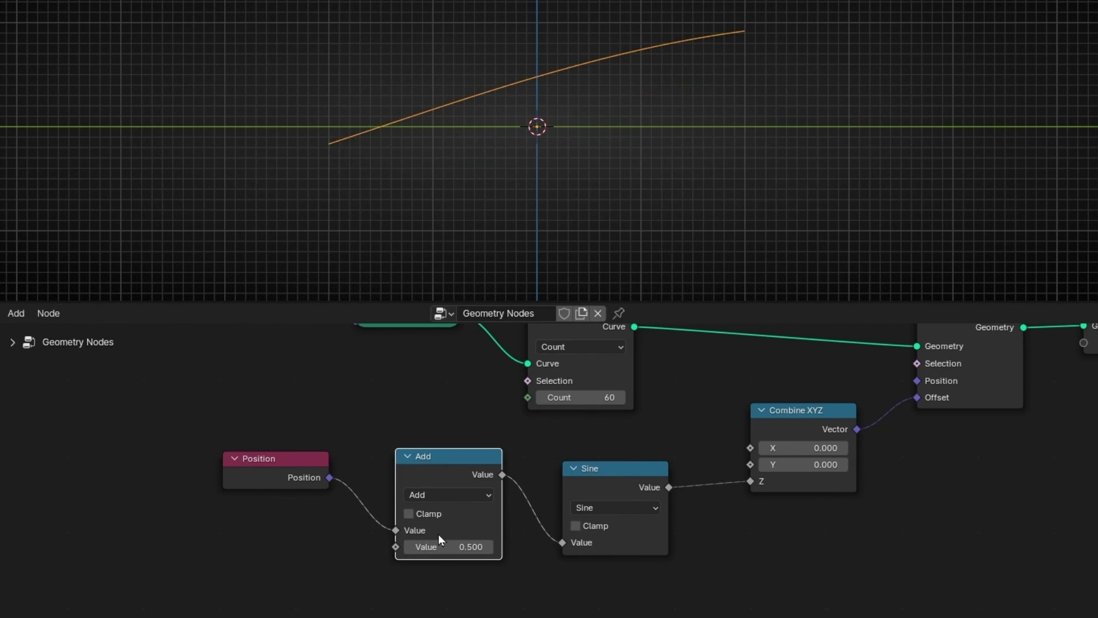
drag(441, 540, 995, 540)
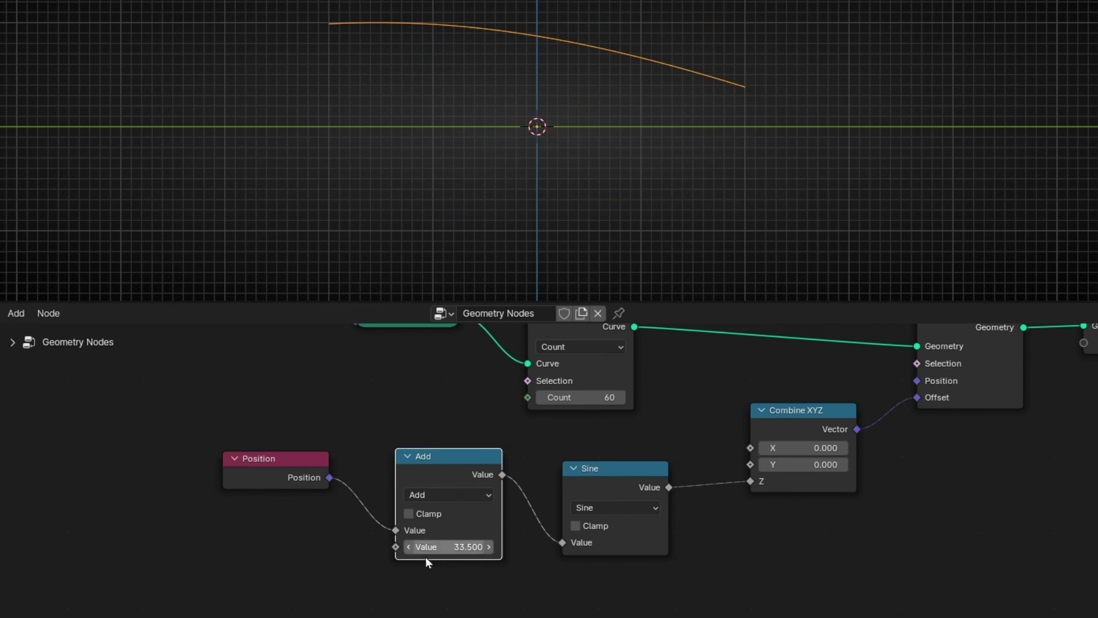
drag(428, 548, 481, 548)
drag(450, 547, 494, 547)
- Set the Resample Curve count to 4 and the Add value to 57, and temporarily mark the curve's points with annotations
middle_drag(353, 419, 220, 472)
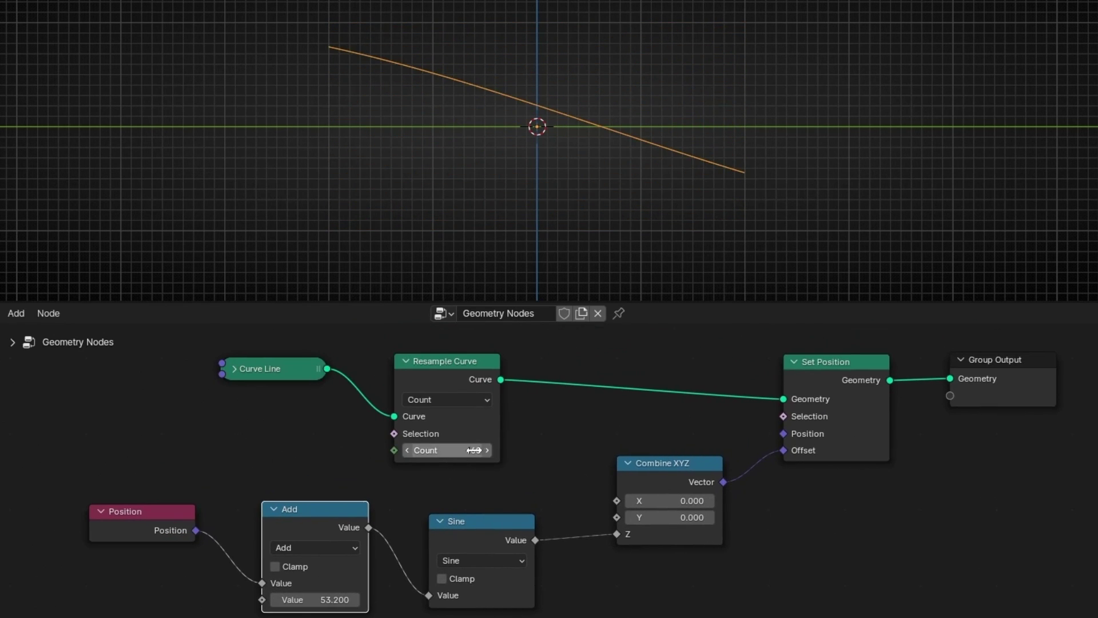
drag(440, 450, 446, 450)
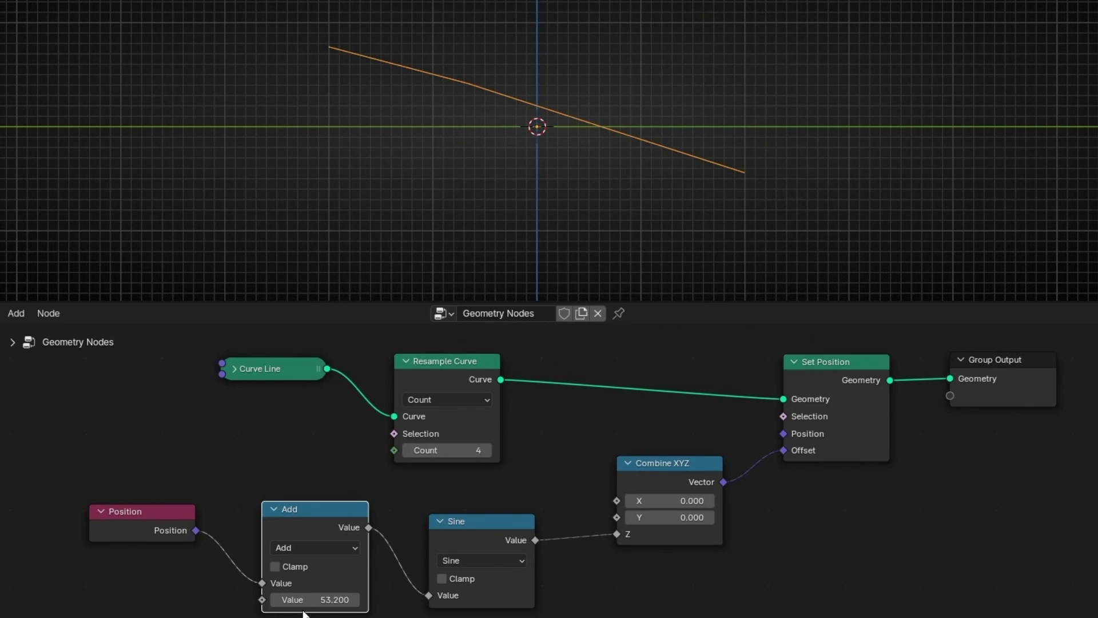
drag(309, 600, 343, 600)
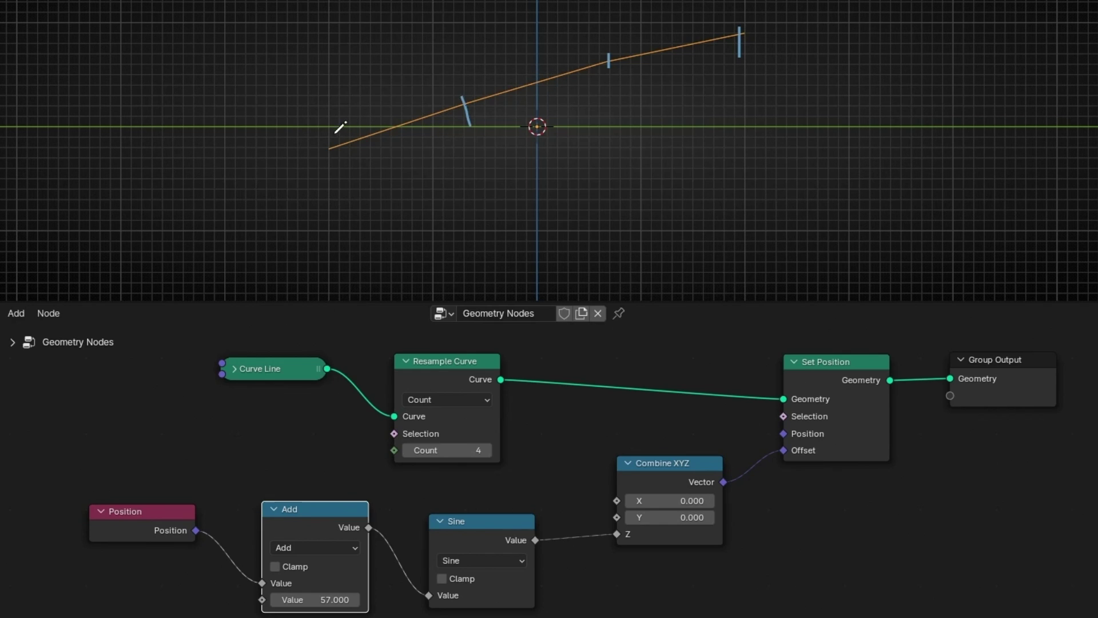
mouse_move(366, 225)
right_down()
mouse_move(594, 65)
mouse_move(724, 46)
right_up()
- Set the Resample Curve count to 65 and the Add value to 83.7, then briefly annotate the two axis directions
drag(451, 450, 486, 449)
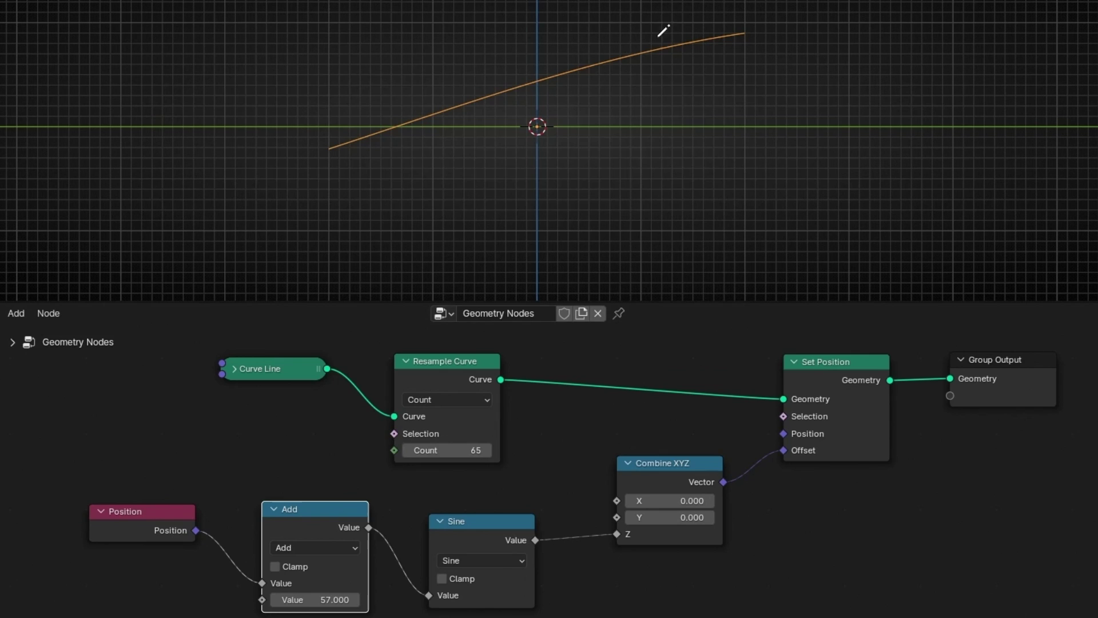
drag(298, 591, 344, 591)
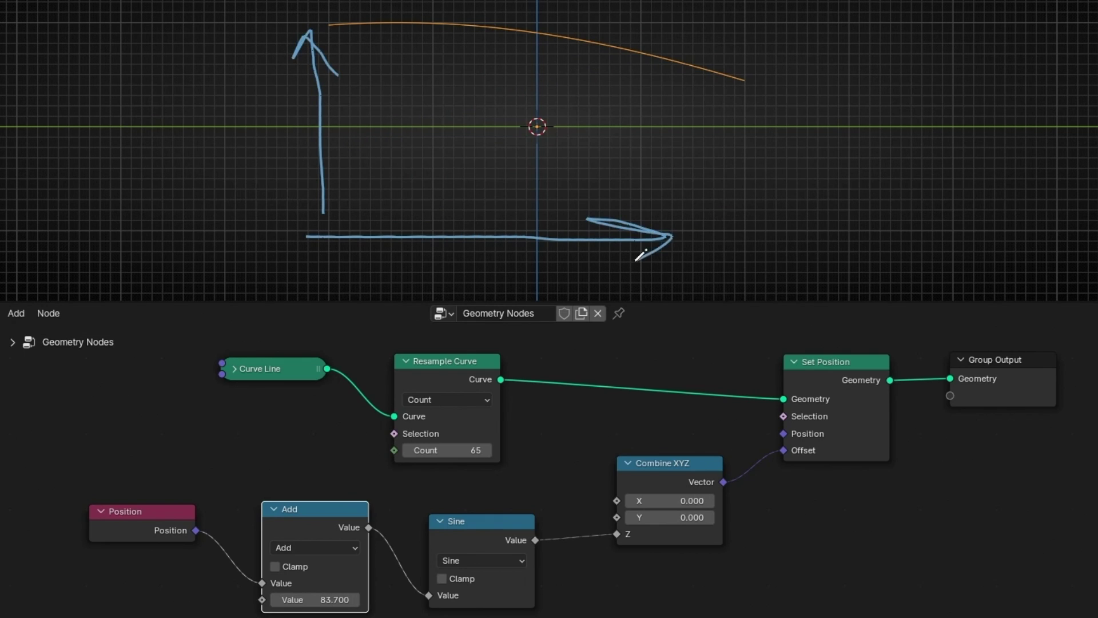
right_drag(641, 254, 318, 253)
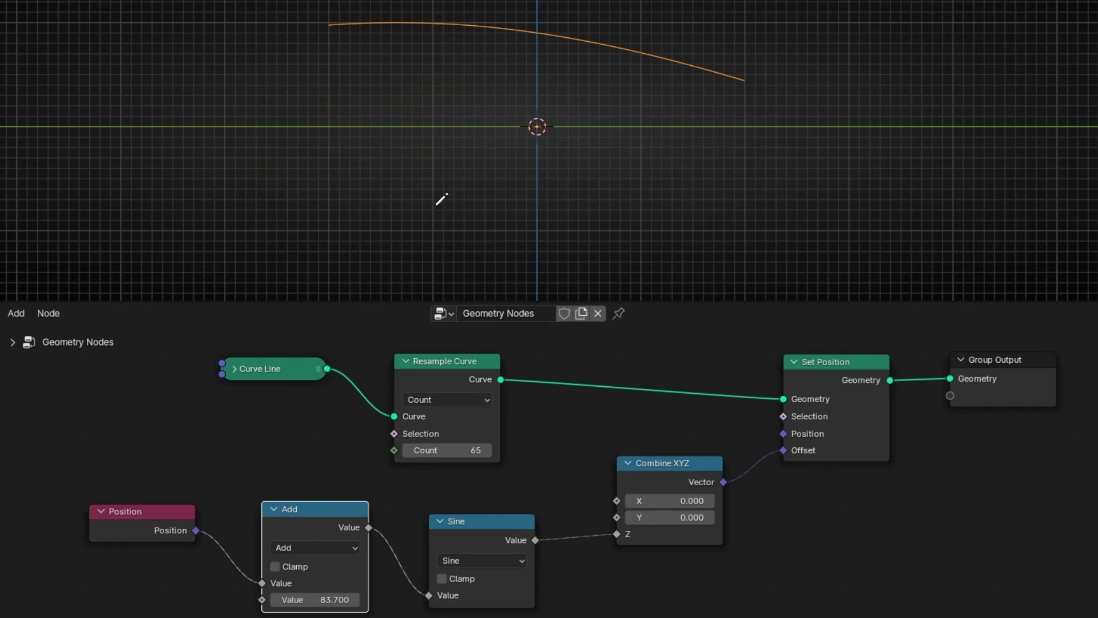
- Move the Position, Add and Sine nodes away from the Combine XYZ node to make room for another node
scroll(310, 521, down, 2)
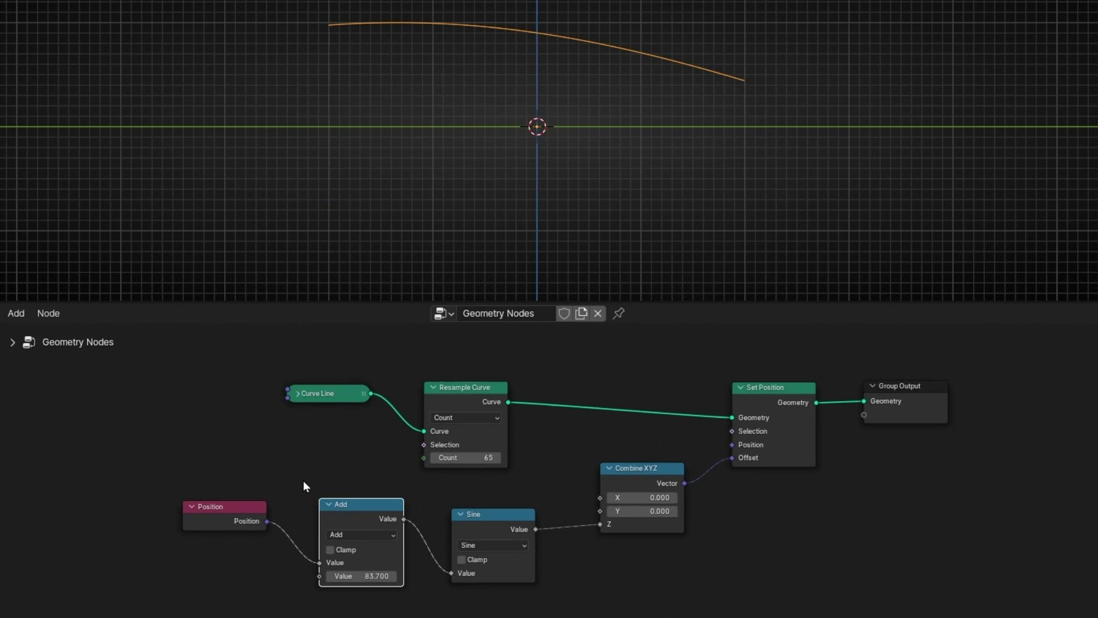
mouse_move(414, 506)
mouse_down()
mouse_move(433, 506)
mouse_move(408, 506)
mouse_up()
scroll(452, 505, up, 2)
middle_drag(416, 466, 515, 445)
drag(2, 447, 431, 591)
key(g)
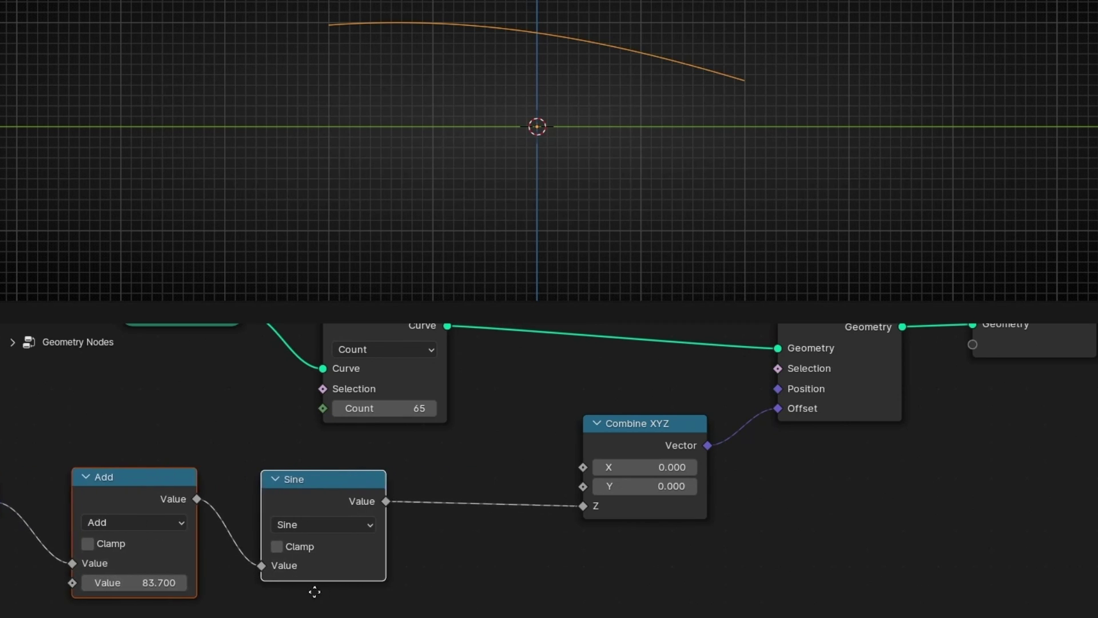
click(276, 519)
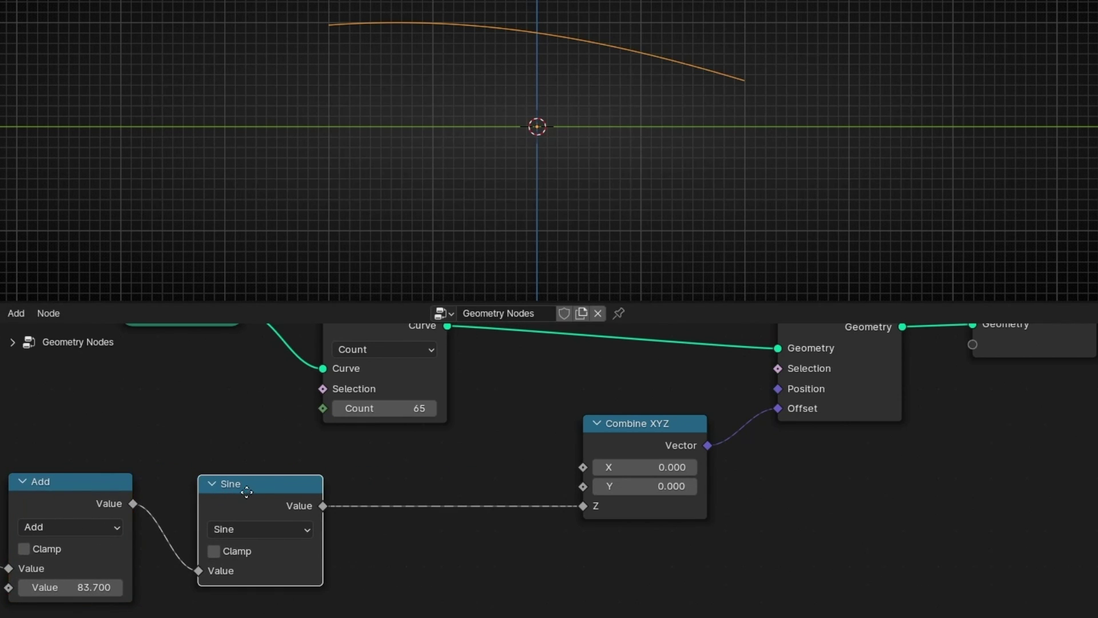
- Duplicate the Sine node, insert the copy before the Combine XYZ node and change its operation to Multiply
key(shift+d)
click(424, 516)
click(431, 529)
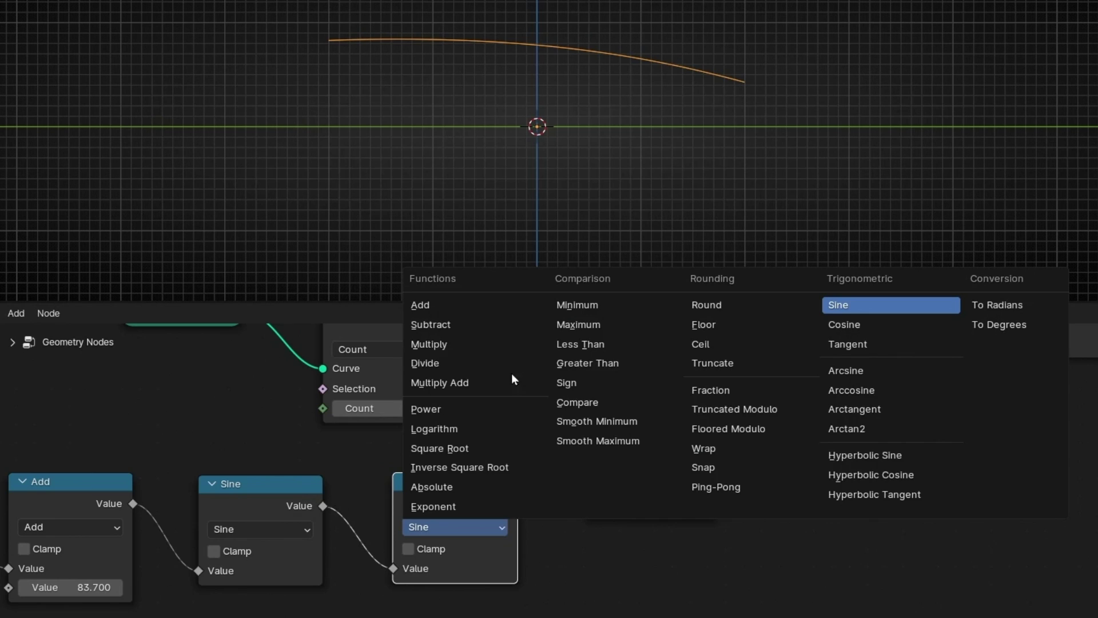
click(500, 349)
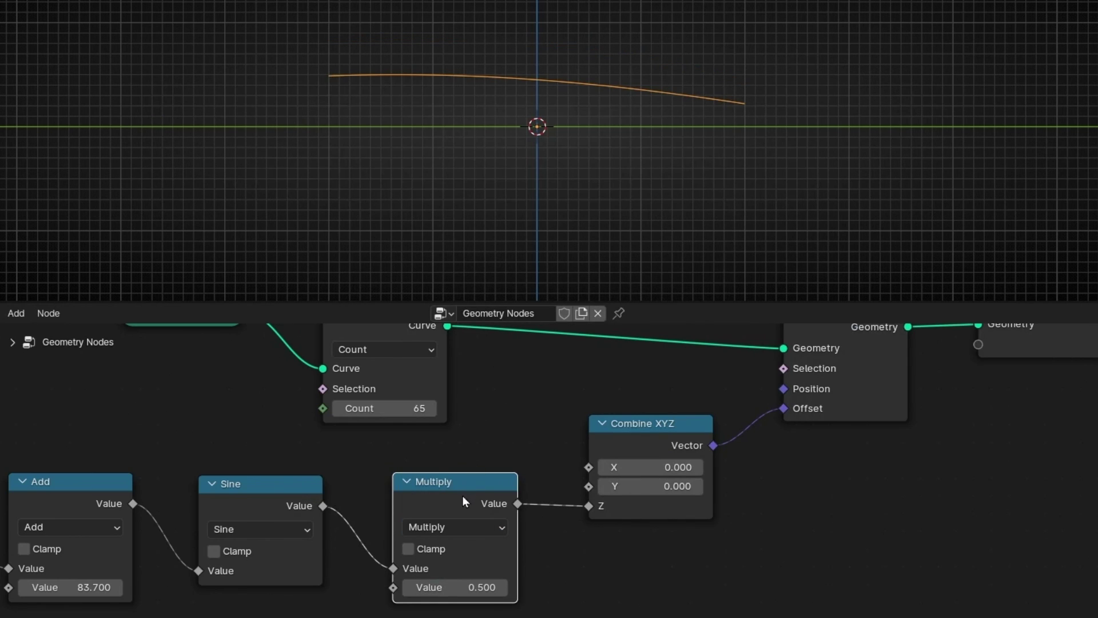
- Enclose the Multiply node in a frame labelled "Amplitude"
key(ctrl+alt+space)
key(ctrl+j)
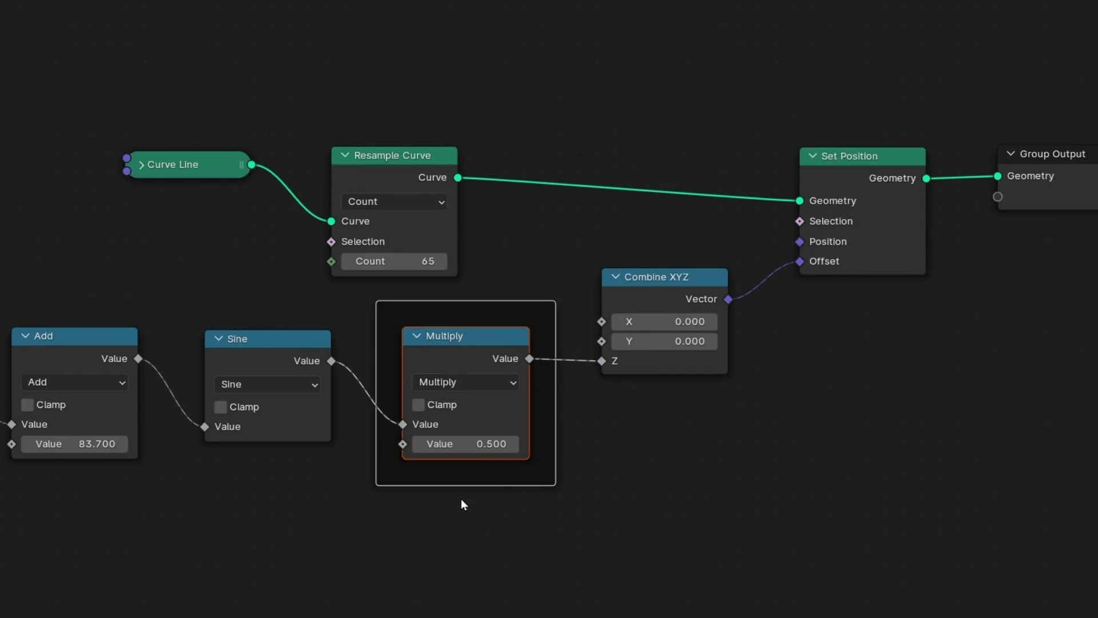
key(F2)
text(Amplitude)
key(Return)
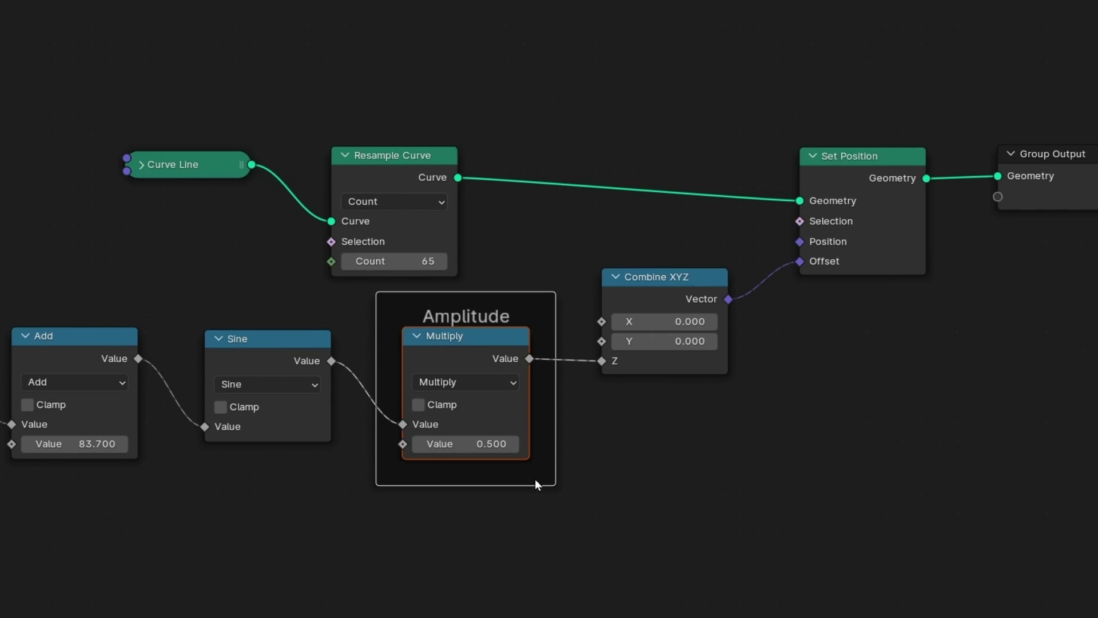
key(ctrl+alt+space)
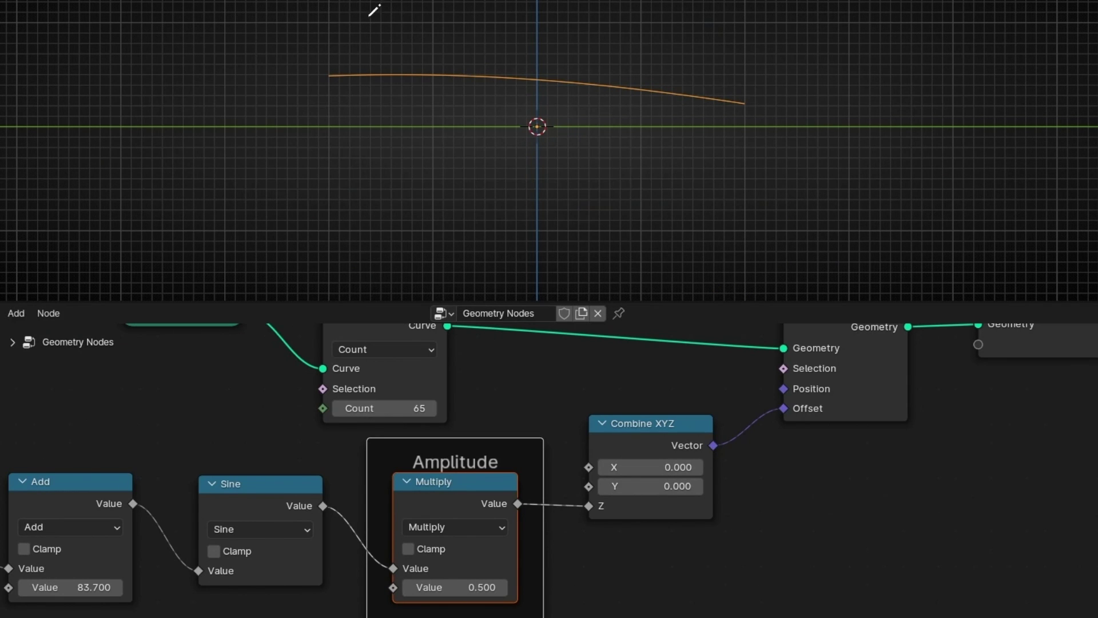
- Draw temporary horizontal guide lines above and below the curve in the viewport and erase them
drag(280, 21, 737, 28)
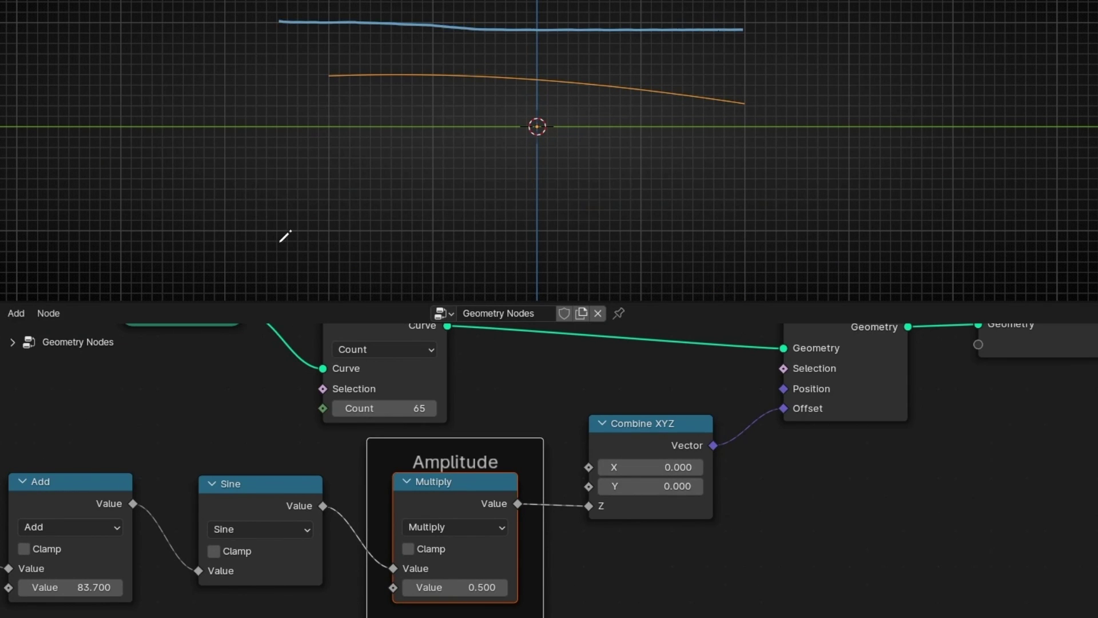
drag(280, 242, 819, 241)
mouse_move(778, 63)
right_down()
mouse_move(168, 201)
mouse_move(595, 168)
right_up()
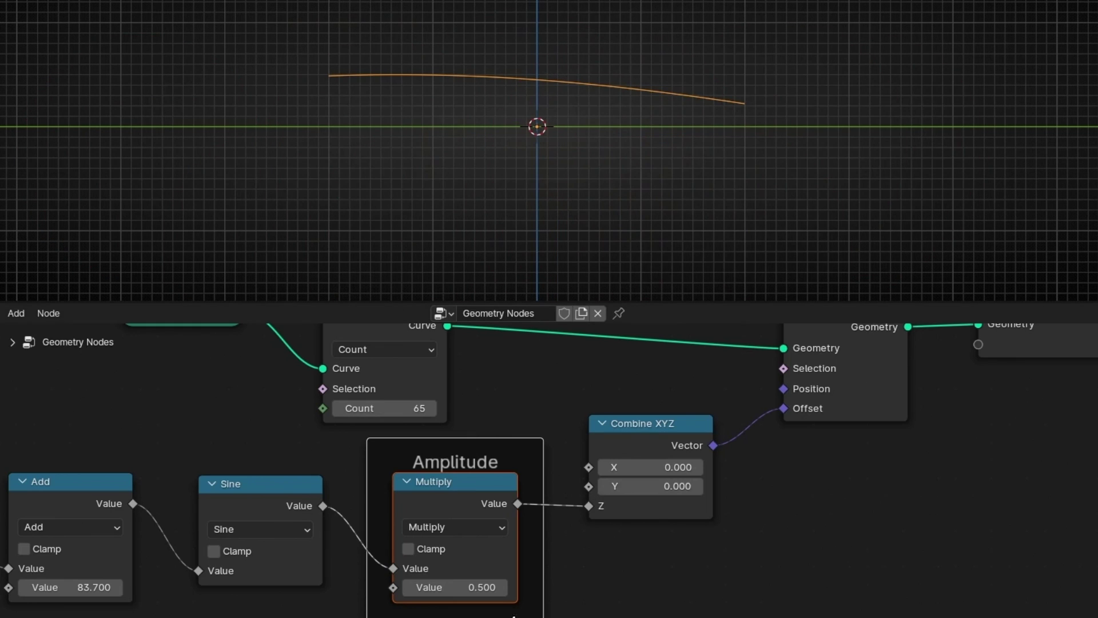
- Set the Multiply node's value to 2.4 and the Add node's value to 116.7
drag(467, 587, 595, 588)
scroll(503, 221, down, 5)
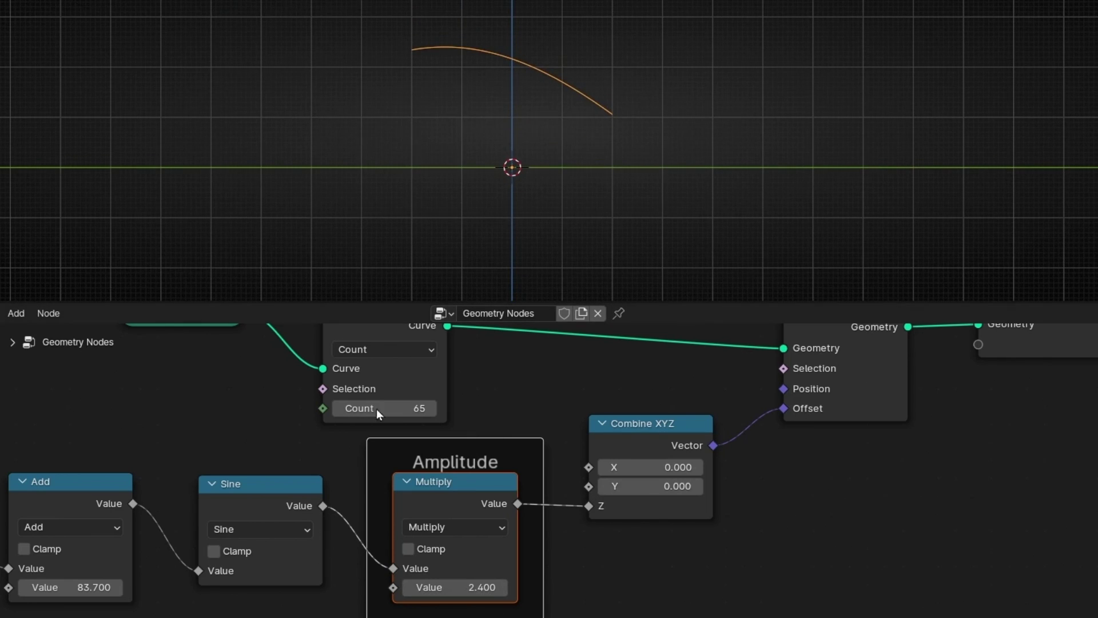
drag(86, 587, 330, 588)
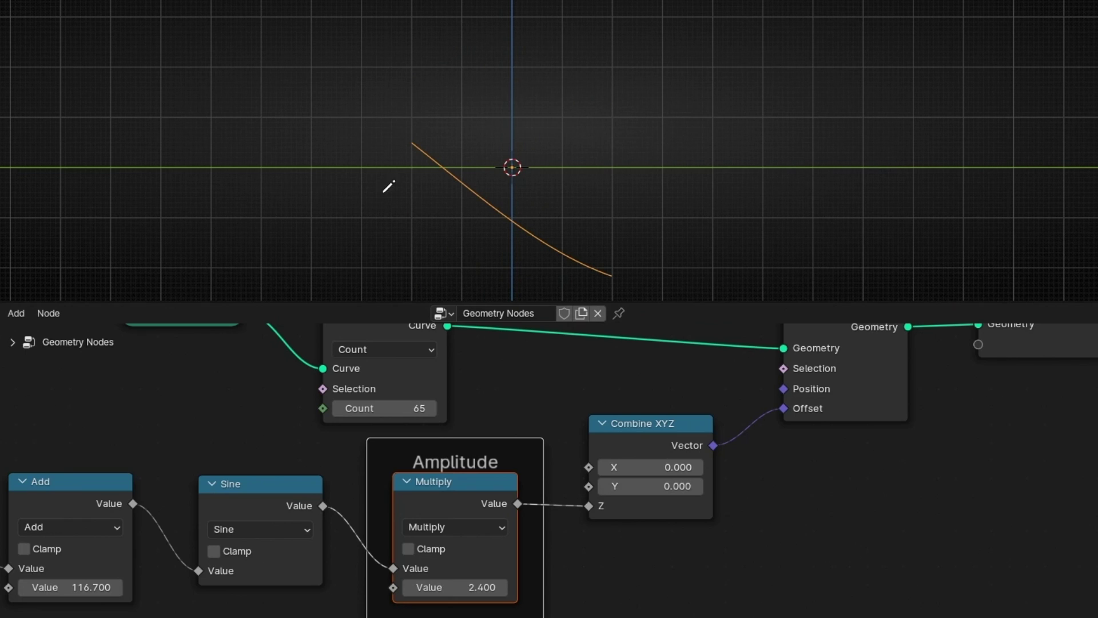
- Set the Add node's value to 150.4 and the Amplitude frame's Multiply value to 2
middle_drag(275, 413, 282, 364)
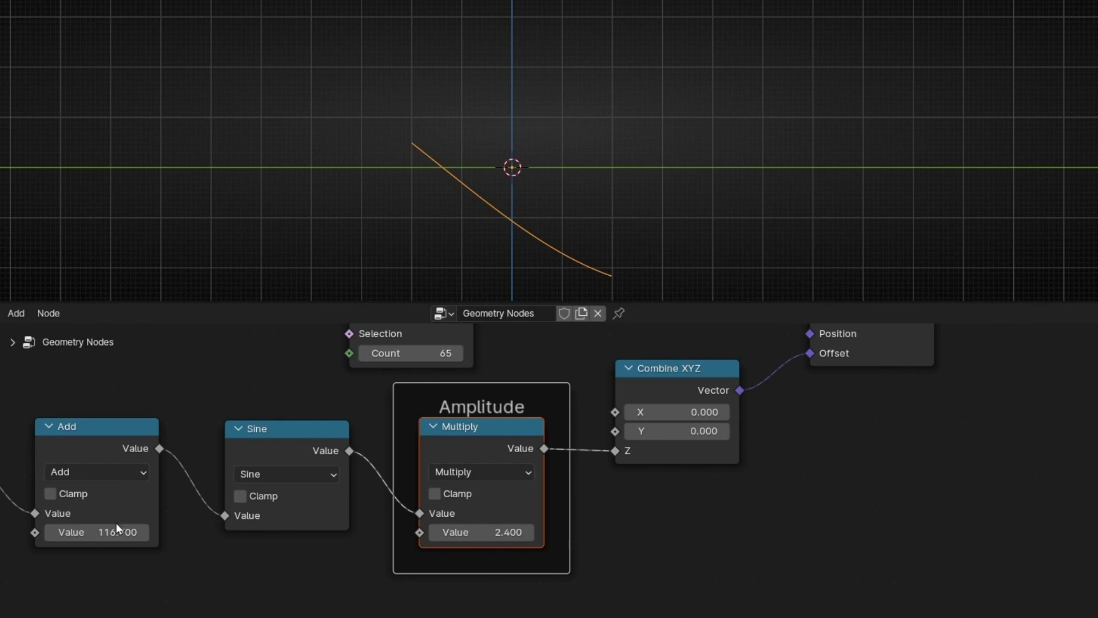
drag(72, 532, 487, 588)
drag(498, 533, 475, 533)
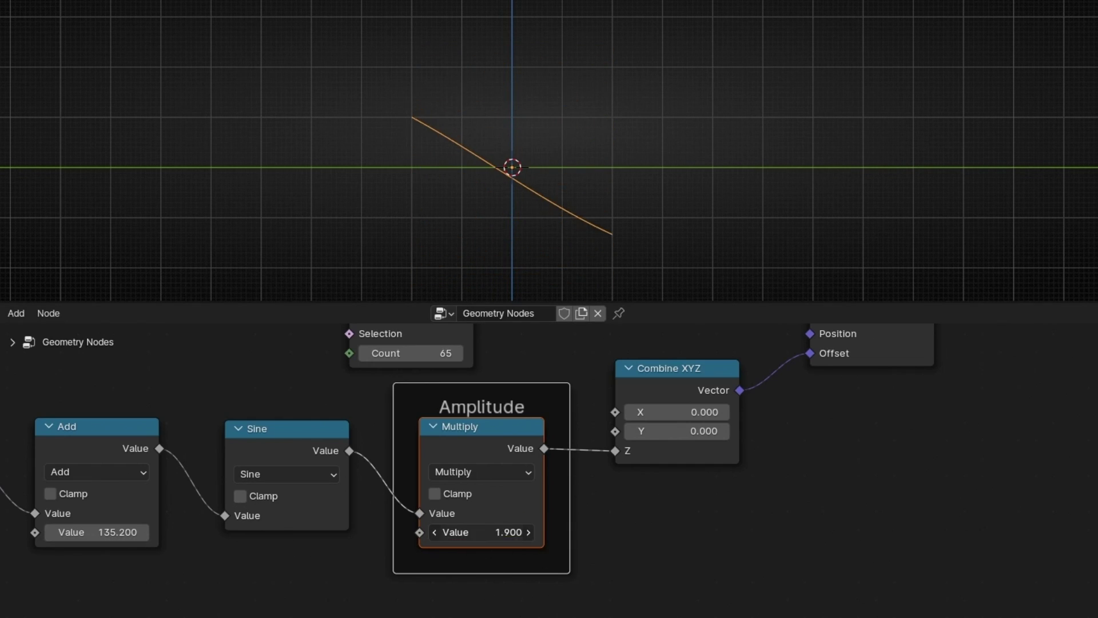
drag(92, 532, 338, 542)
mouse_move(482, 537)
mouse_down()
mouse_move(516, 536)
mouse_move(488, 537)
mouse_up()
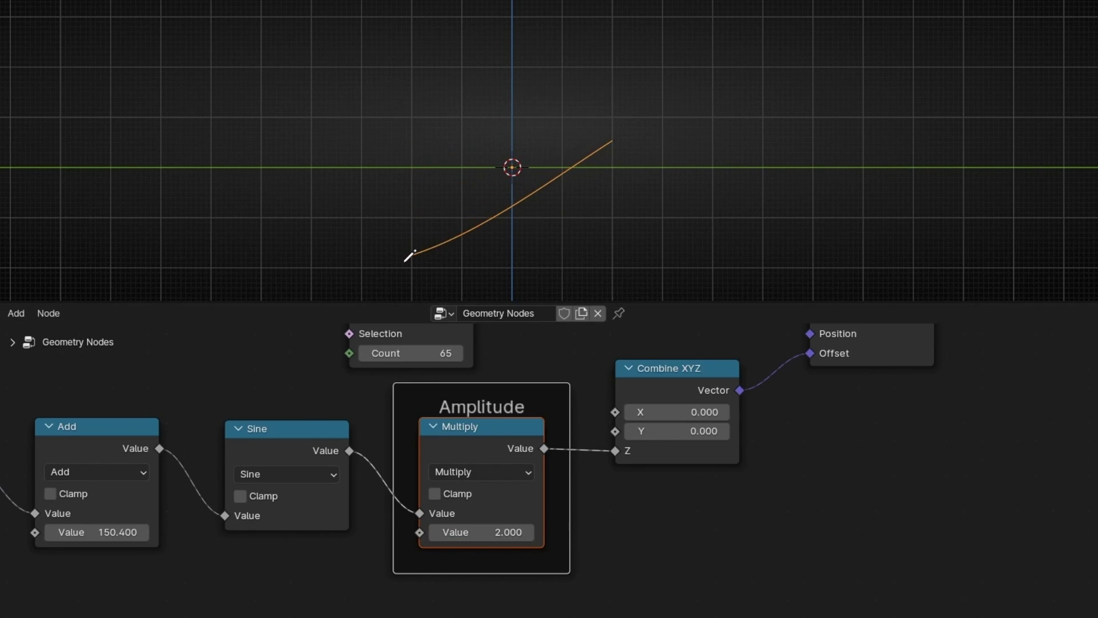
- Draw a temporary wave and a horizontal arrow around the curve in the viewport and erase them
scroll(523, 281, up, 3)
drag(328, 154, 431, 152)
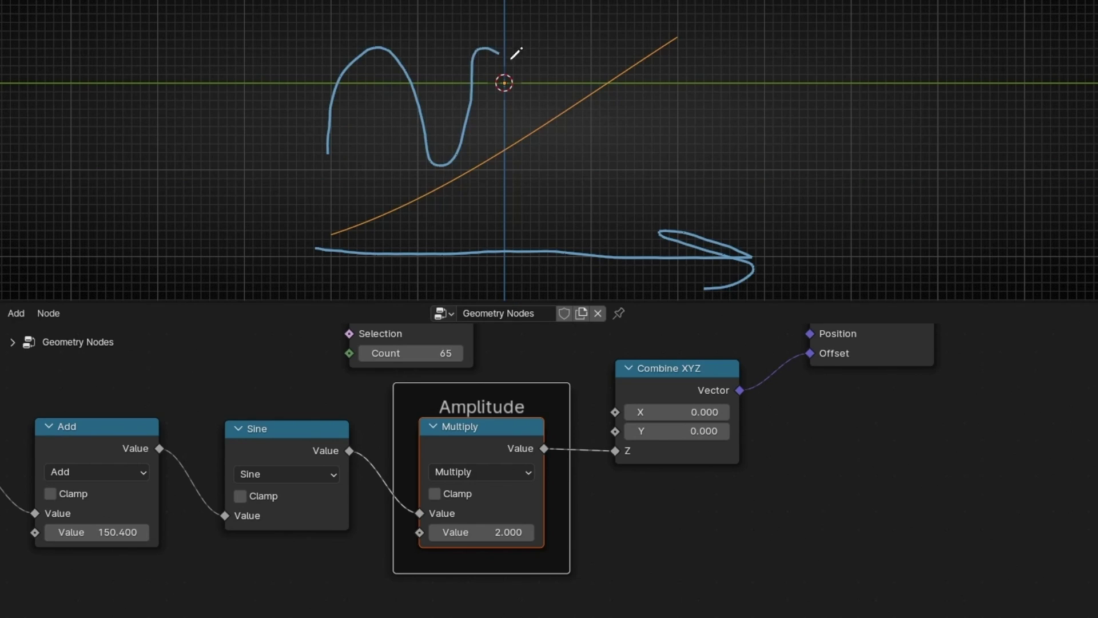
mouse_move(765, 190)
ctrl+mouse_down()
mouse_move(784, 49)
mouse_move(537, 69)
ctrl+mouse_up()
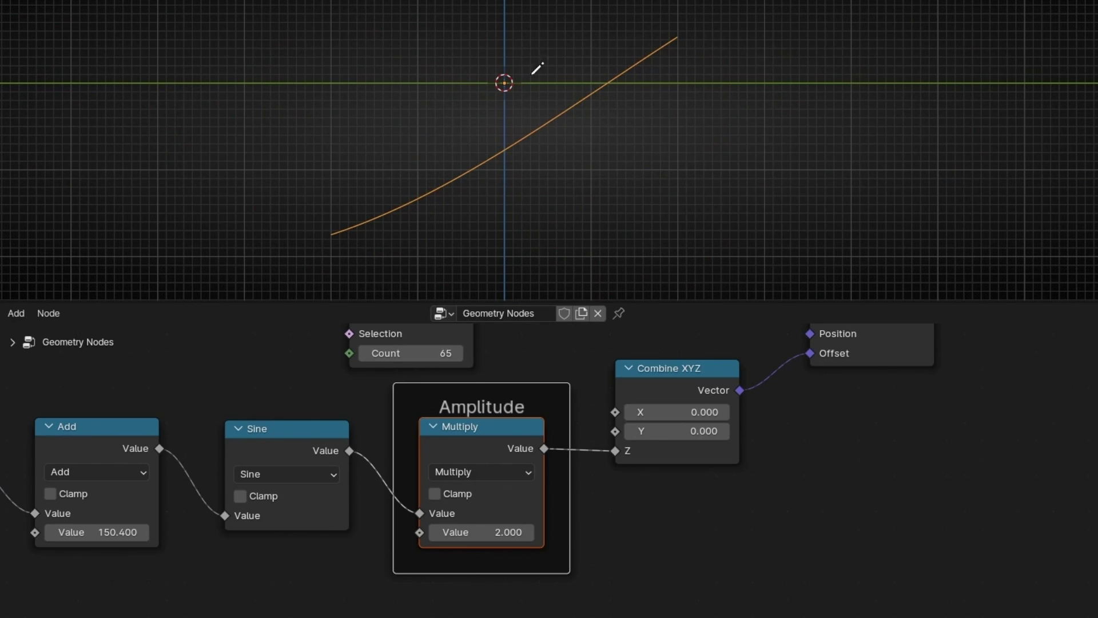
- Move the Position and Add nodes away from the Sine node to make room between Add and Sine
middle_drag(210, 405, 486, 411)
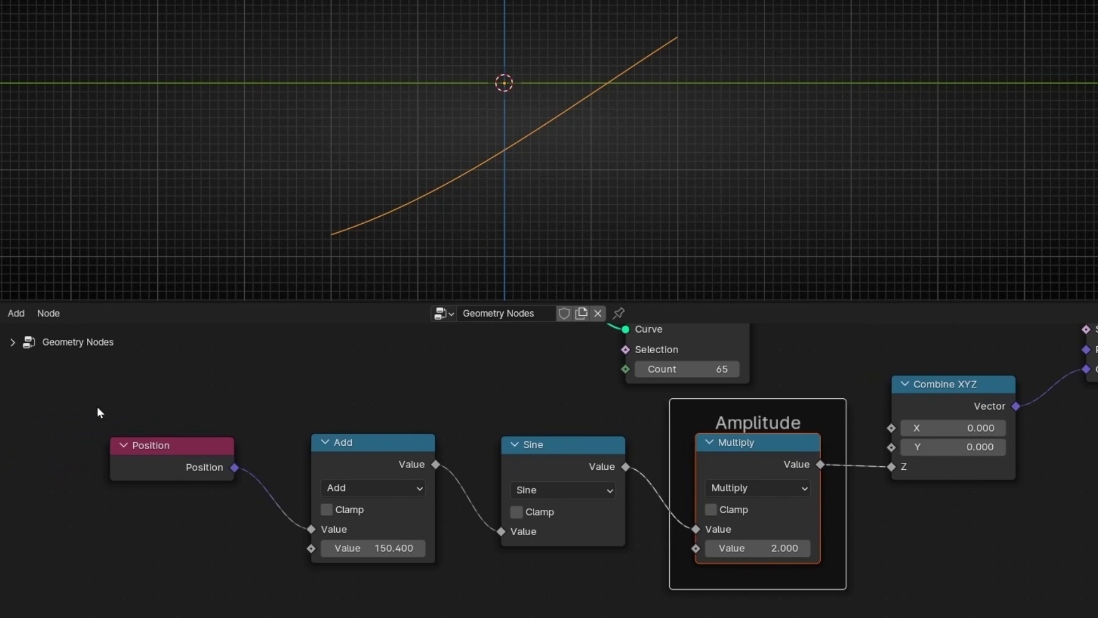
drag(82, 401, 387, 577)
key(g)
click(208, 581)
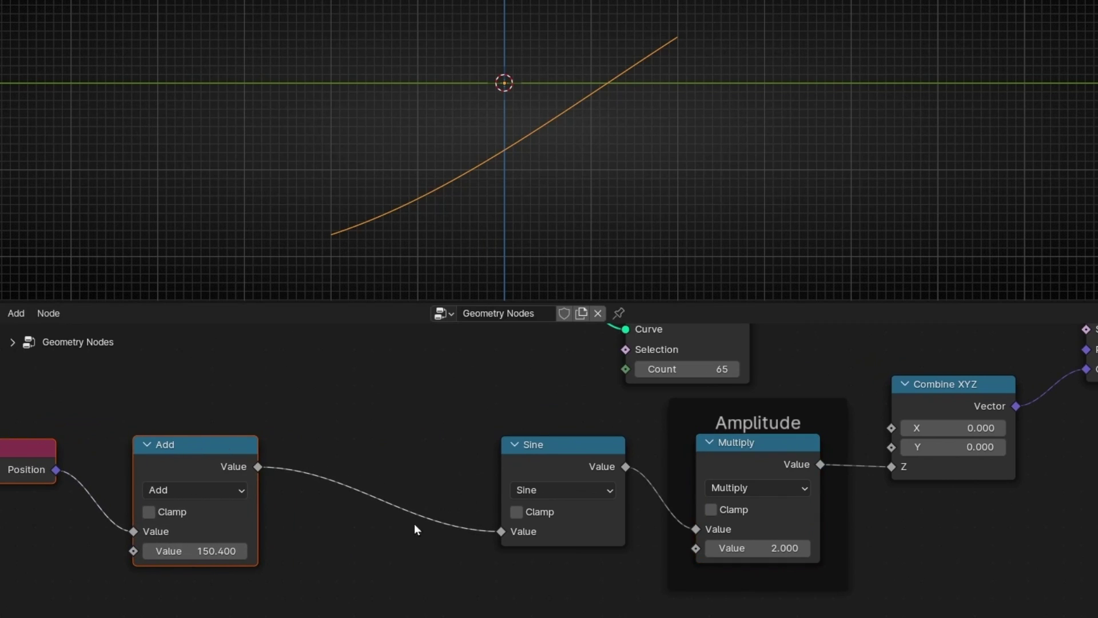
click(297, 483)
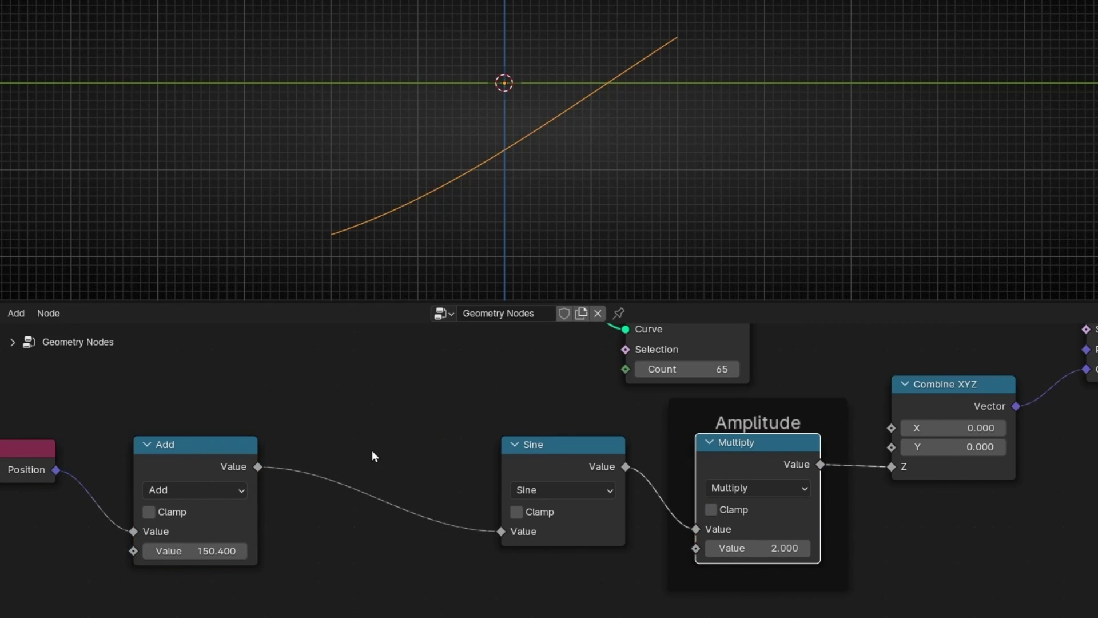
- Insert a Math node between the Add and Sine nodes and set its operation to Multiply
key(shift+a)
text(math)
key(Return)
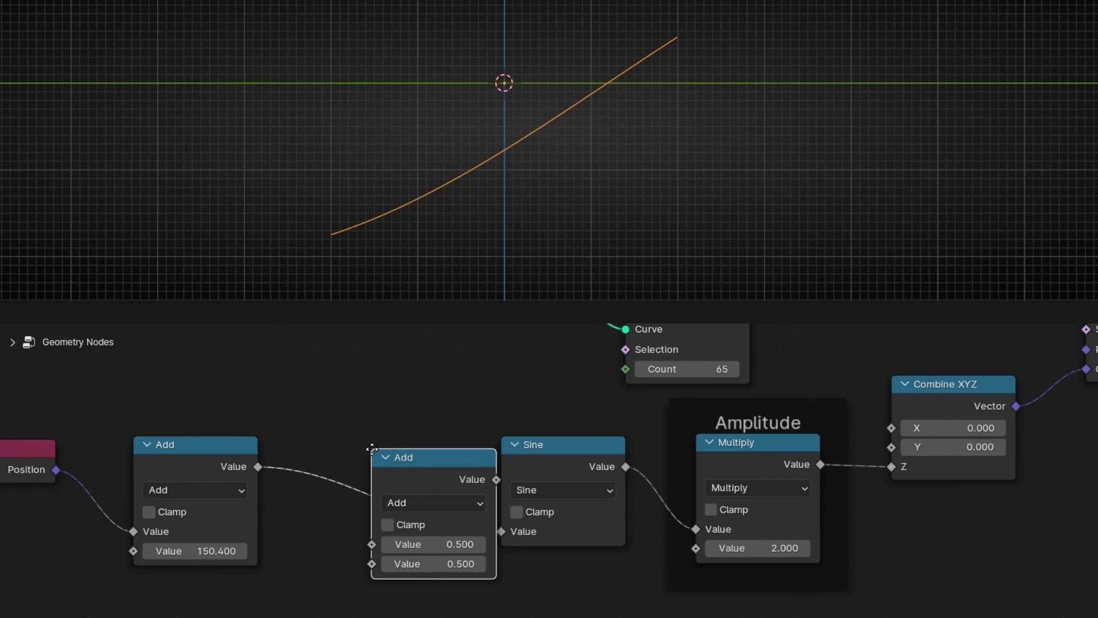
click(352, 438)
click(389, 490)
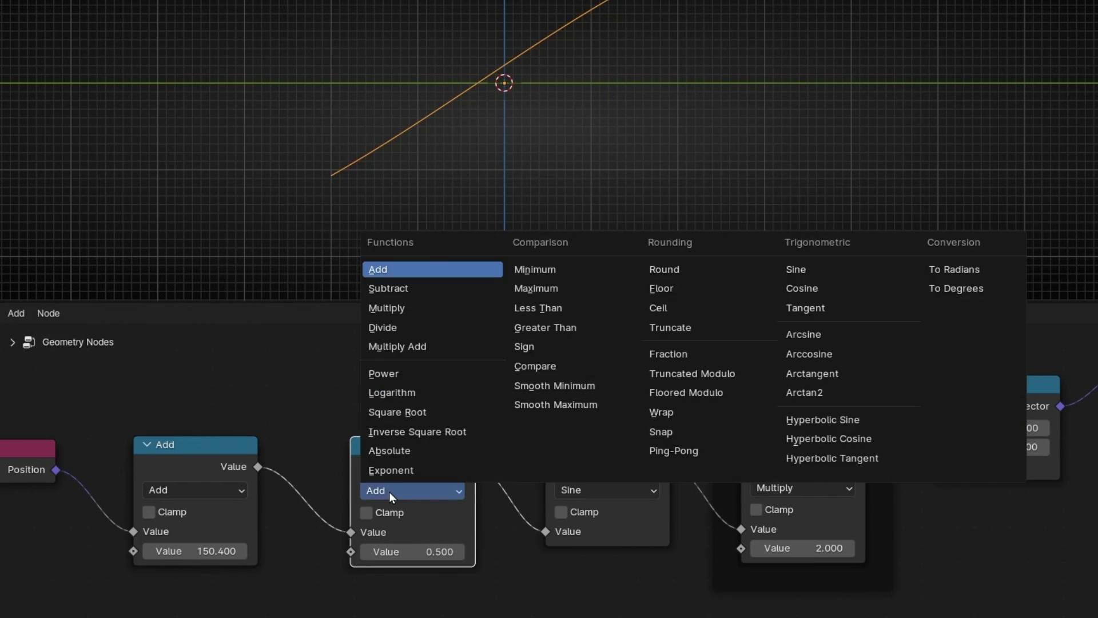
click(411, 309)
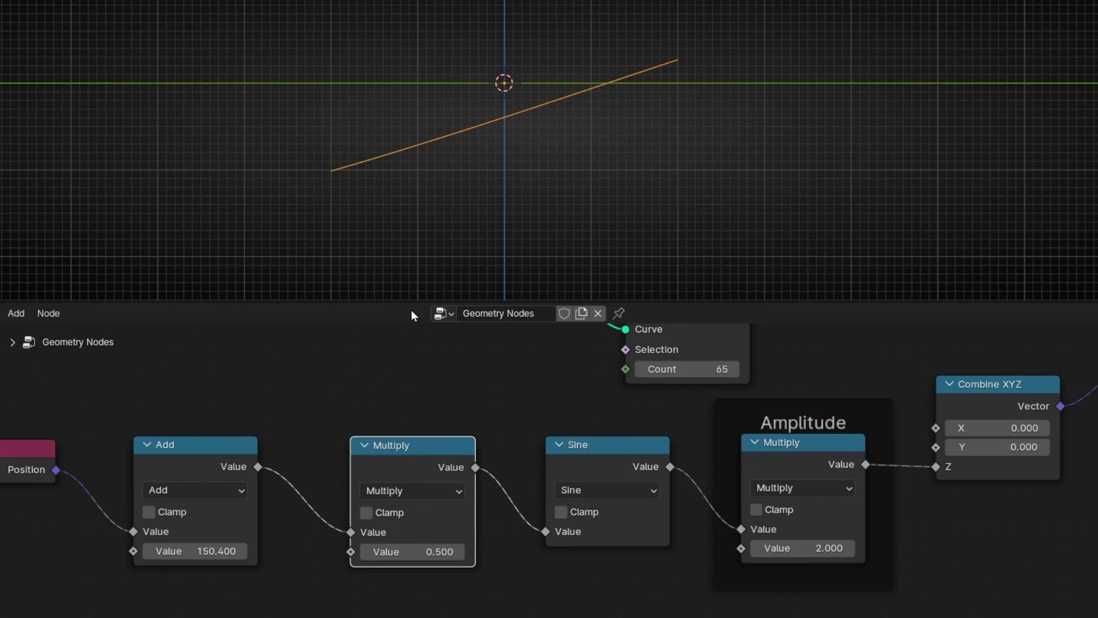
- Enclose the new Multiply node in a frame labelled "Length"
key(ctrl+j)
key(F2)
text(Length)
key(Return)
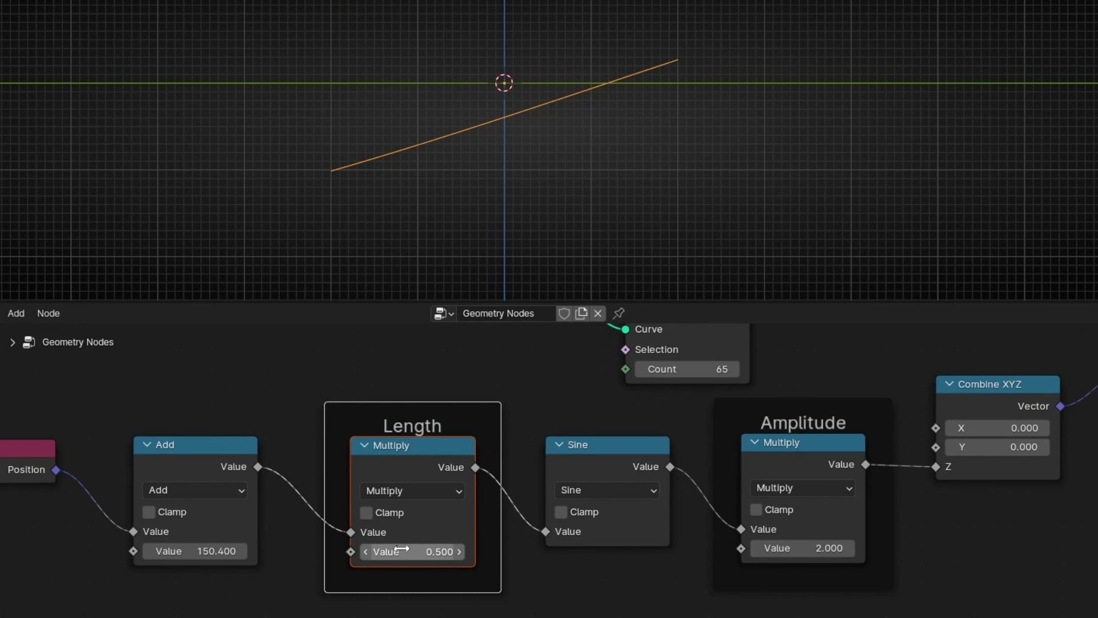
- Set the Length multiplier to 9.7 and the Amplitude multiplier to 0.3, and erase the temporary arrow under the curve
drag(401, 549, 403, 549)
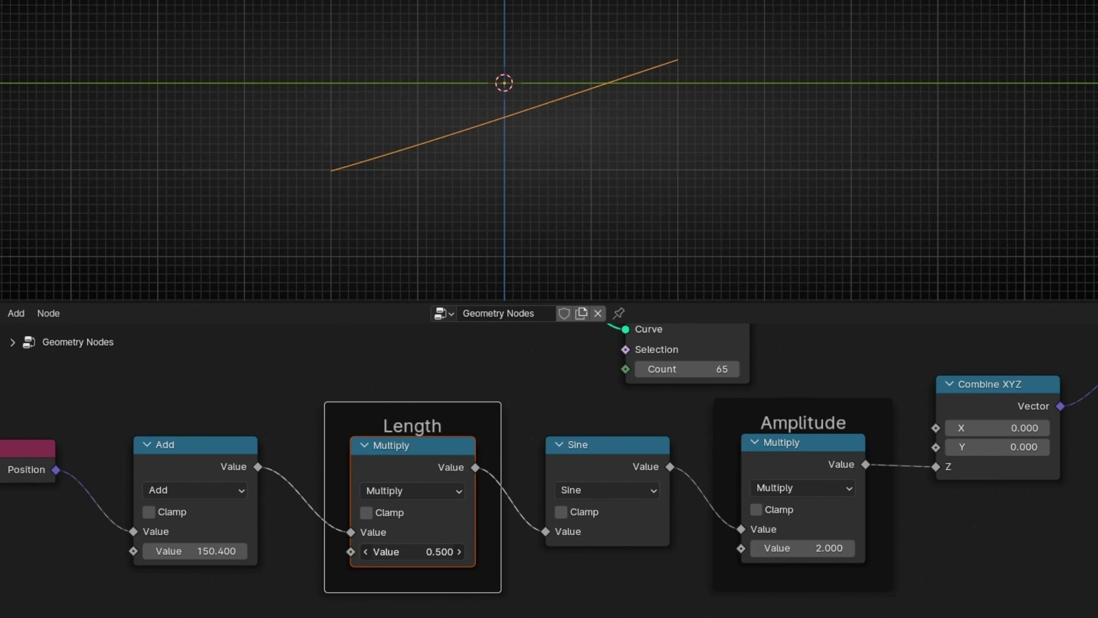
drag(402, 549, 527, 553)
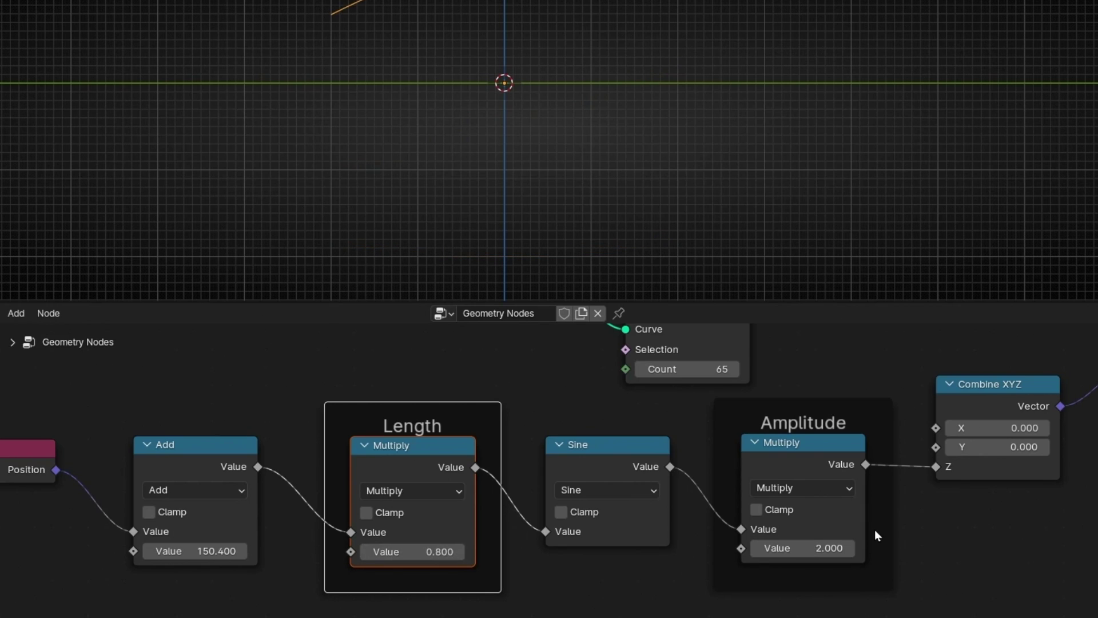
drag(827, 548, 784, 548)
drag(387, 545, 607, 545)
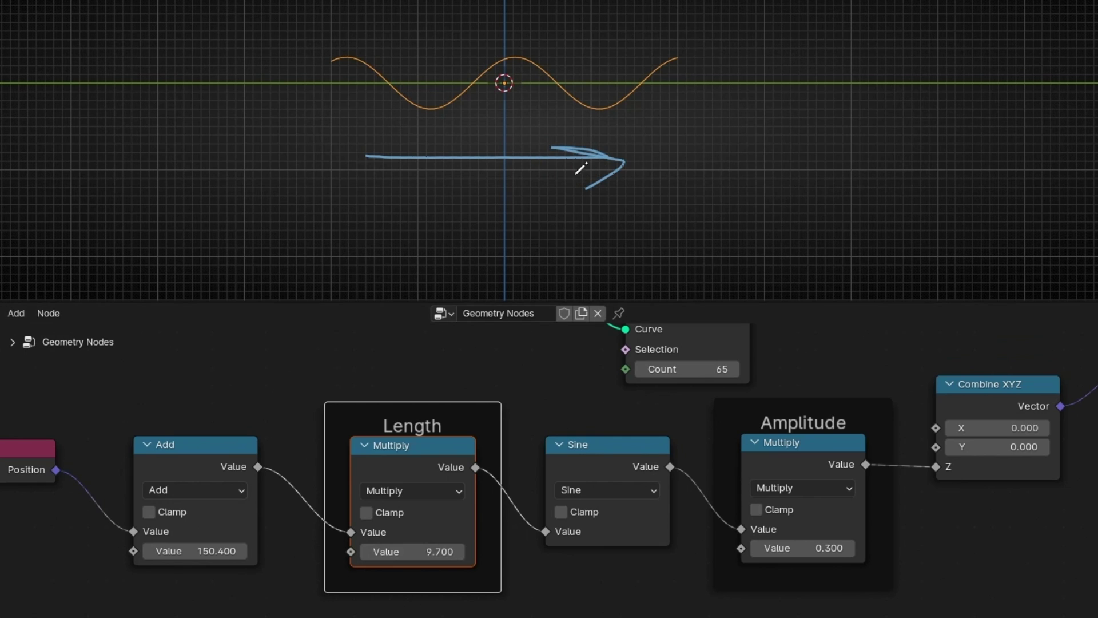
mouse_move(440, 145)
ctrl+mouse_down()
mouse_move(549, 184)
mouse_move(540, 166)
ctrl+mouse_up()
- Set the Amplitude multiplier to 1.3 and lower the Length multiplier to stretch the wave
scroll(464, 182, down, 1)
shift+middle_drag(512, 90, 484, 136)
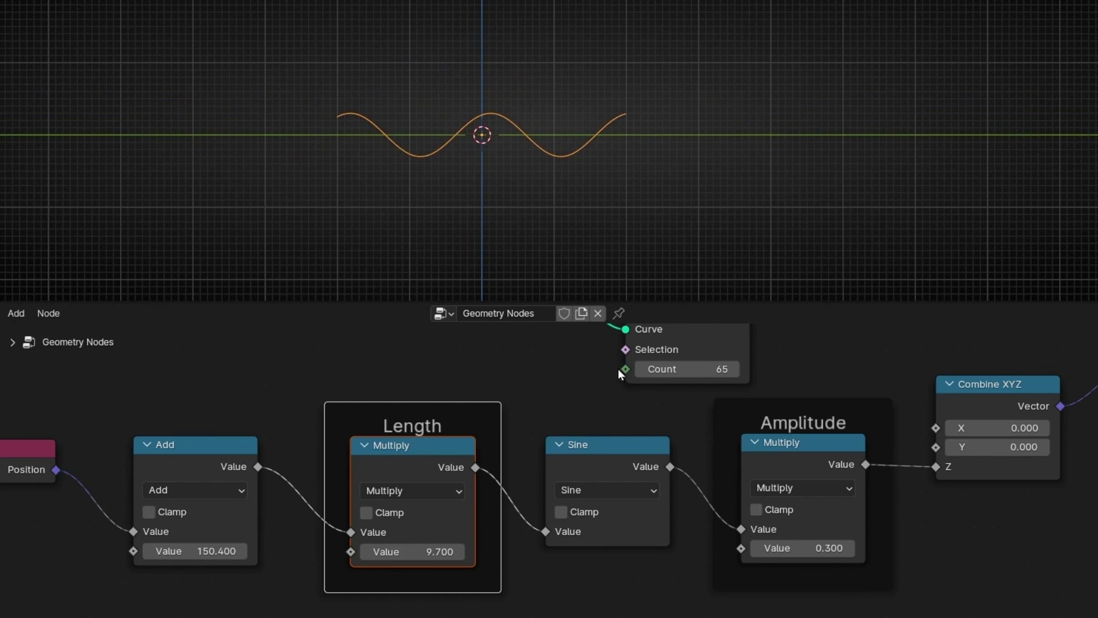
drag(799, 552, 824, 551)
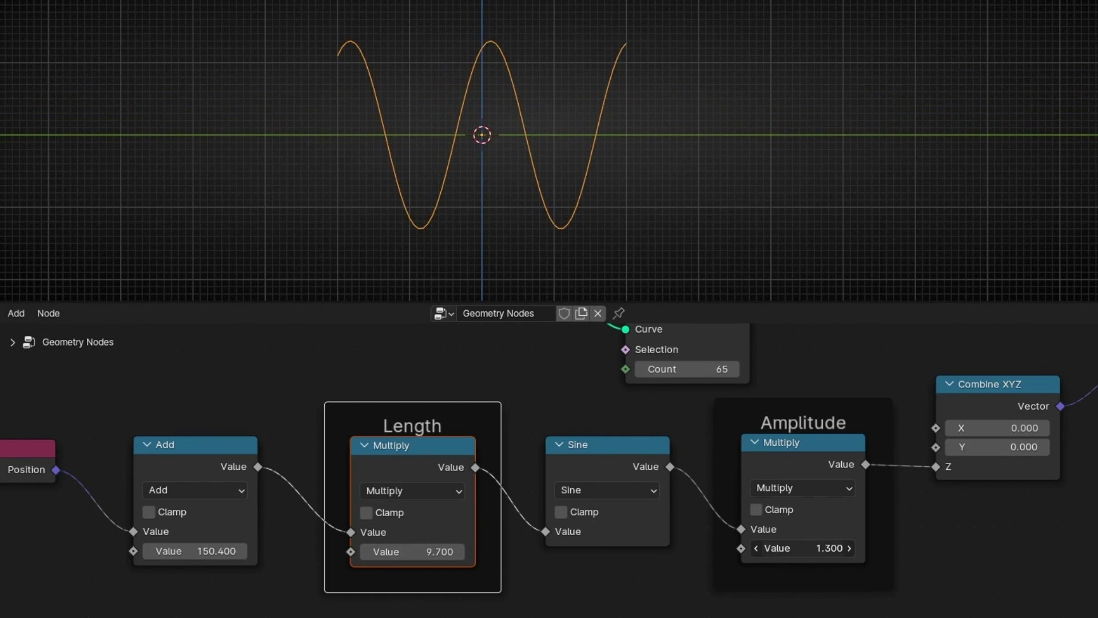
drag(406, 557, 315, 558)
- Set the Curve Line's Start Y to -7 m and End Y to 7 m
middle_drag(330, 387, 366, 535)
middle_drag(475, 437, 404, 378)
click(523, 533)
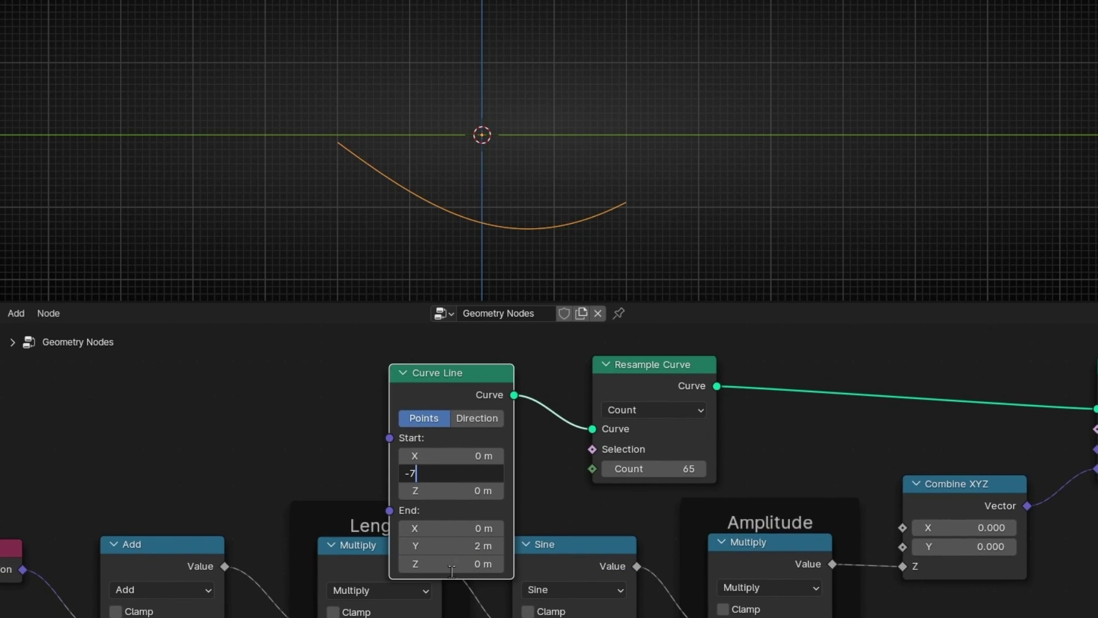
key(Return)
click(458, 546)
text(7)
key(Return)
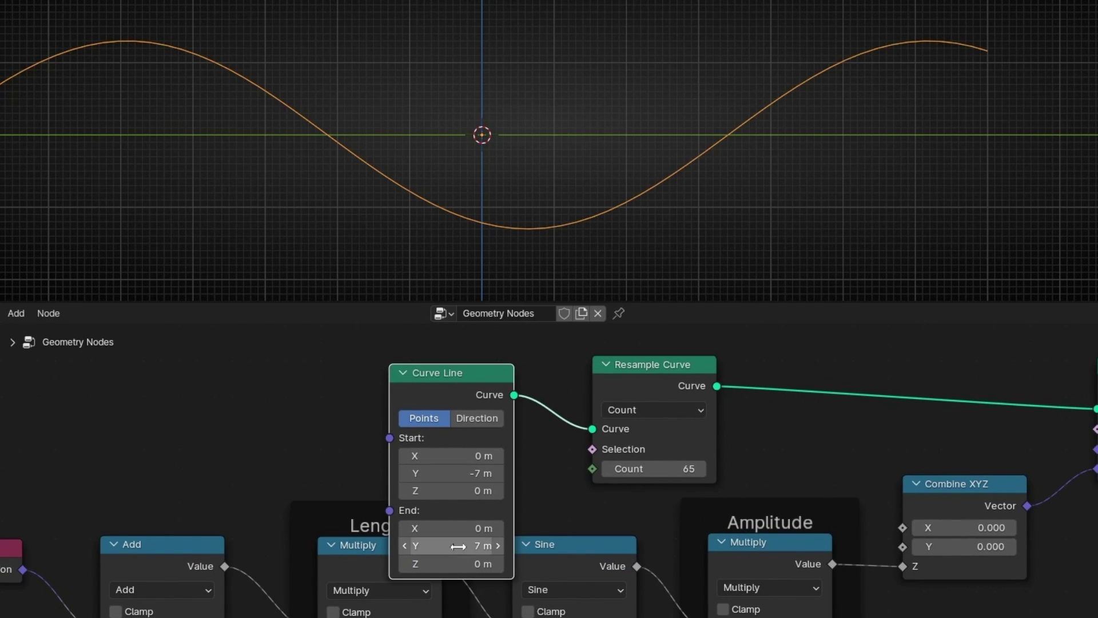
click(403, 372)
- Set the Length multiplier to 10.9 and raise the Resample Curve count to 327
middle_drag(404, 483, 395, 403)
drag(372, 570, 509, 570)
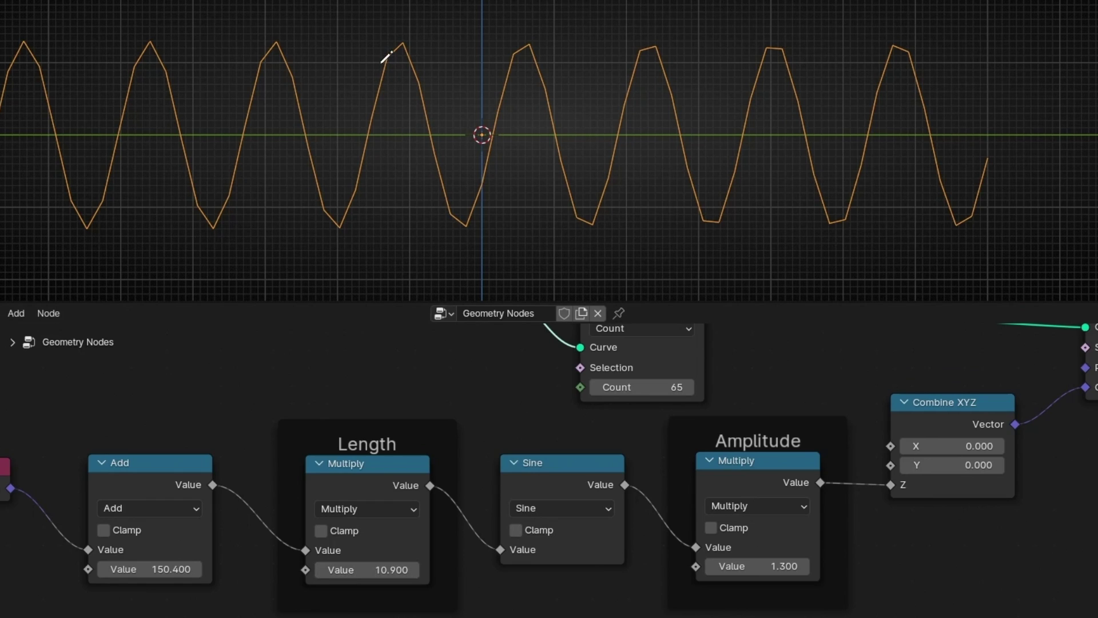
right_drag(420, 66, 426, 96)
middle_drag(487, 403, 393, 411)
drag(535, 394, 595, 394)
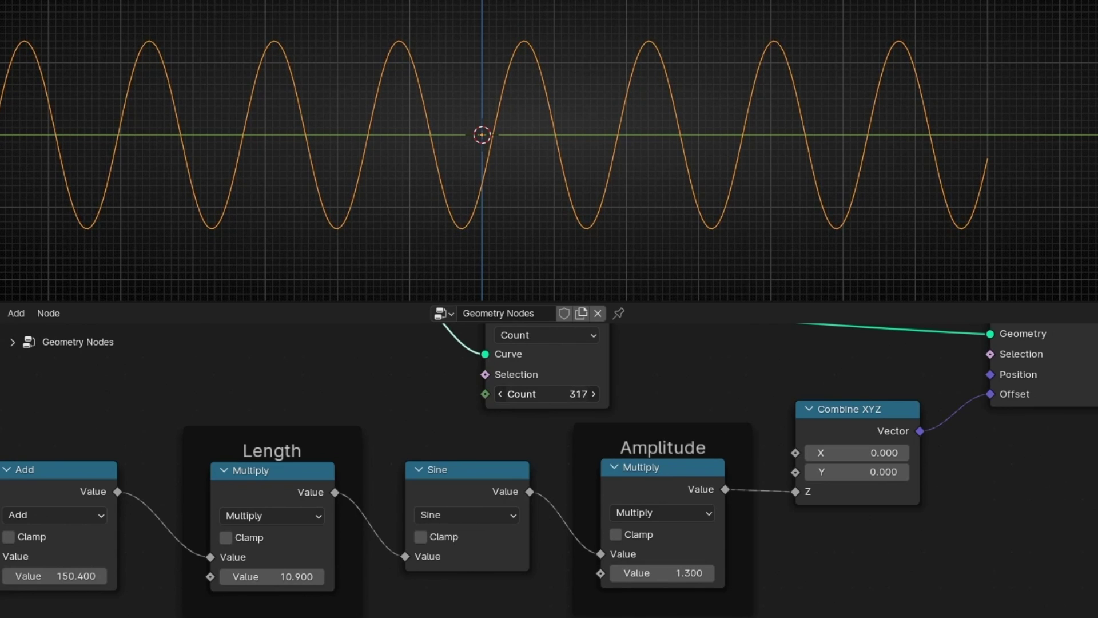
drag(682, 393, 688, 394)
- Add a Scene Time node, feed its Seconds output into the Add node's second value and play the animation
middle_drag(116, 353, 452, 311)
middle_drag(259, 615, 335, 606)
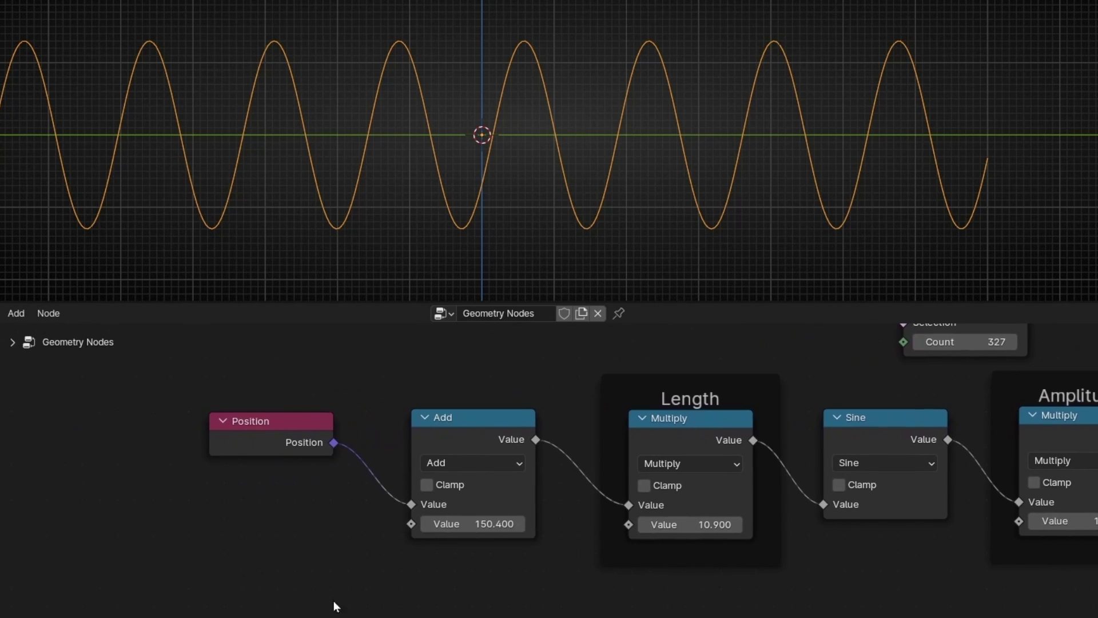
drag(216, 559, 209, 555)
text(sce)
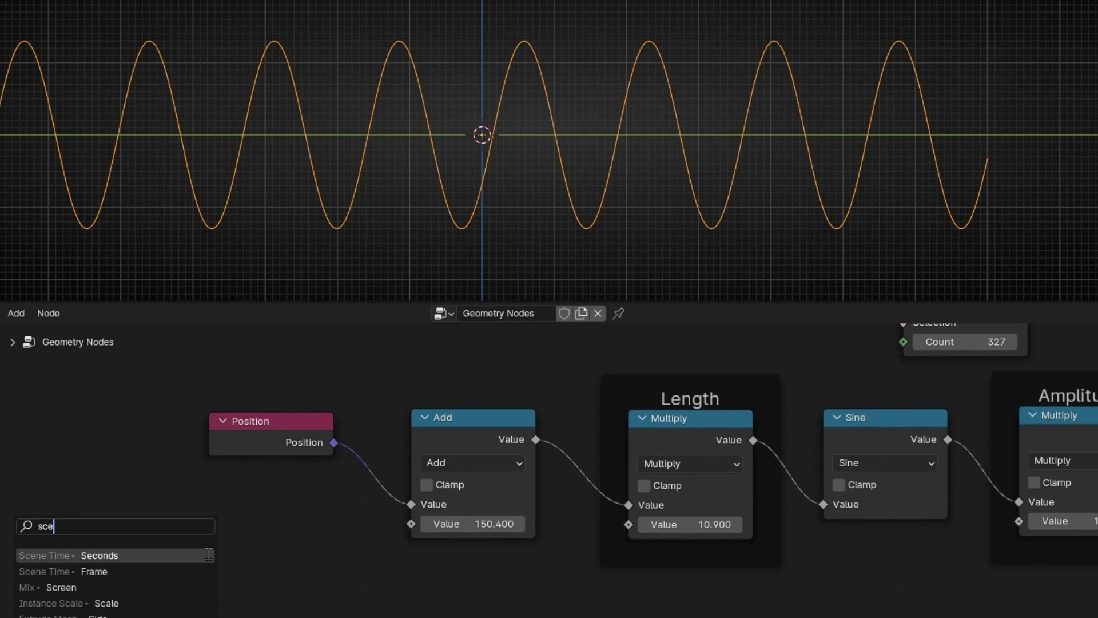
text(ne)
click(208, 554)
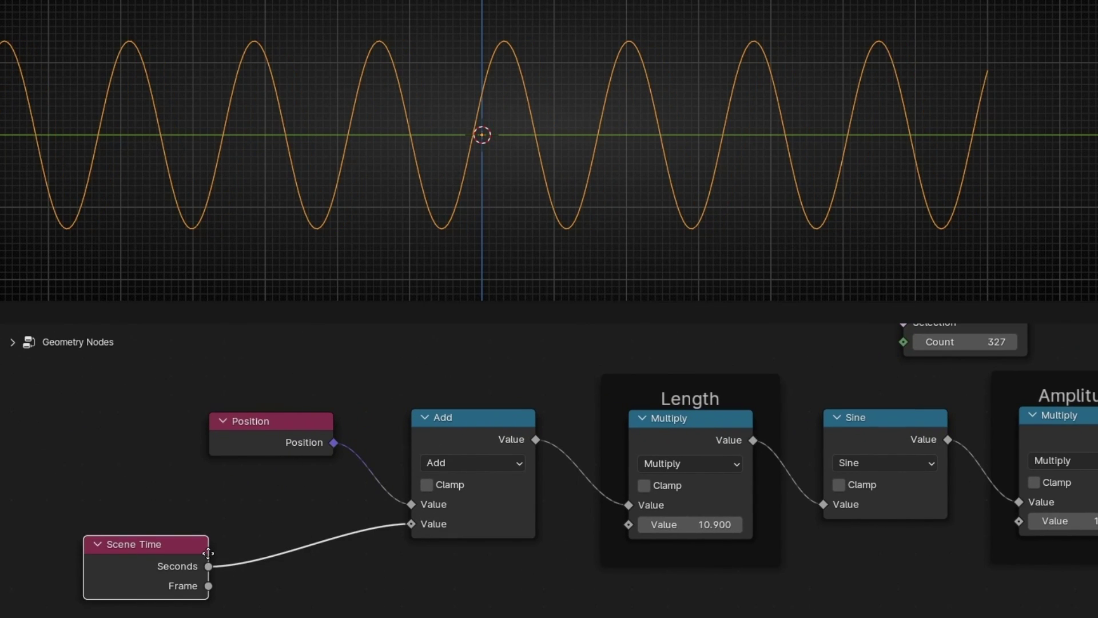
key(space)
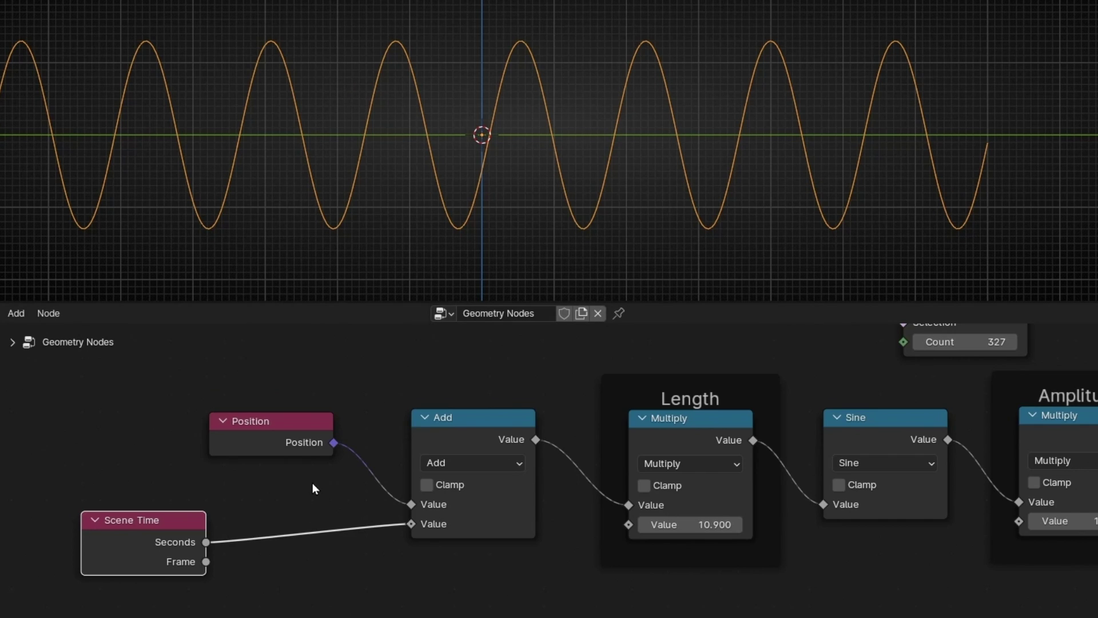
- Insert a Math node between the Scene Time node's Seconds output and the Add node
key(shift+a)
text(math)
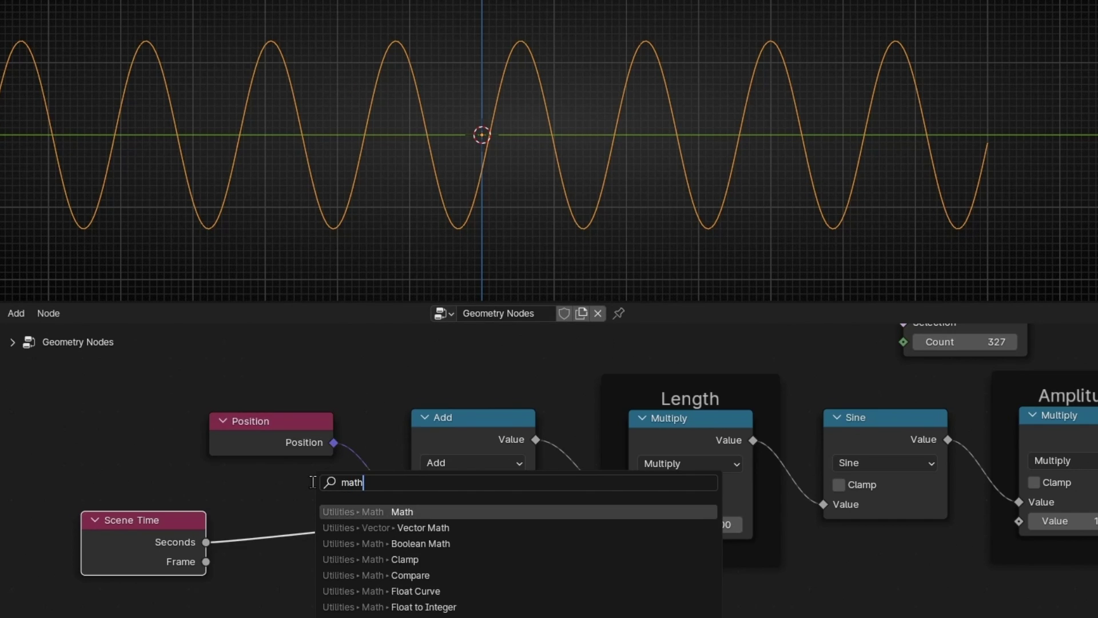
click(352, 518)
click(372, 518)
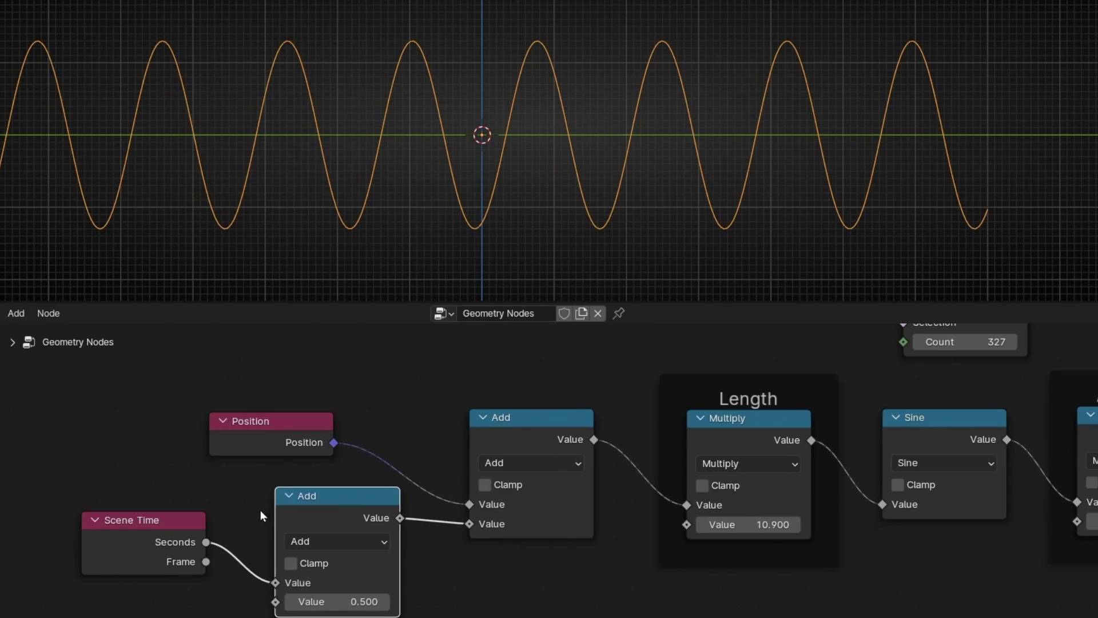
- Change the new Math node's operation to Multiply and set its value to -1 to reverse the wave's travel
click(303, 541)
click(321, 361)
click(332, 600)
text(-)
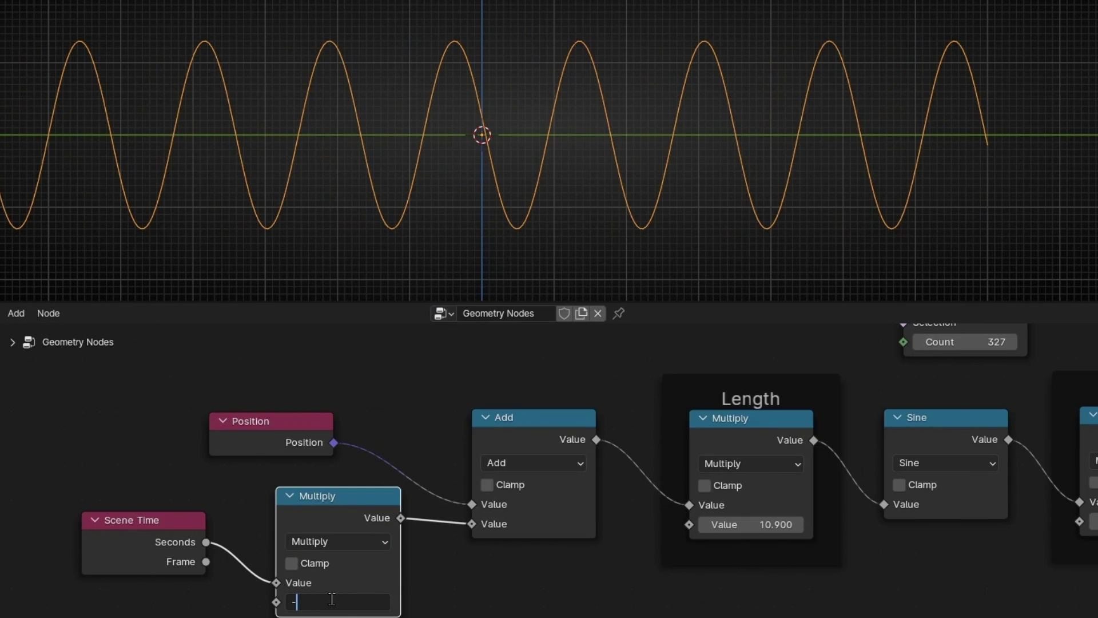
text(1)
key(Return)
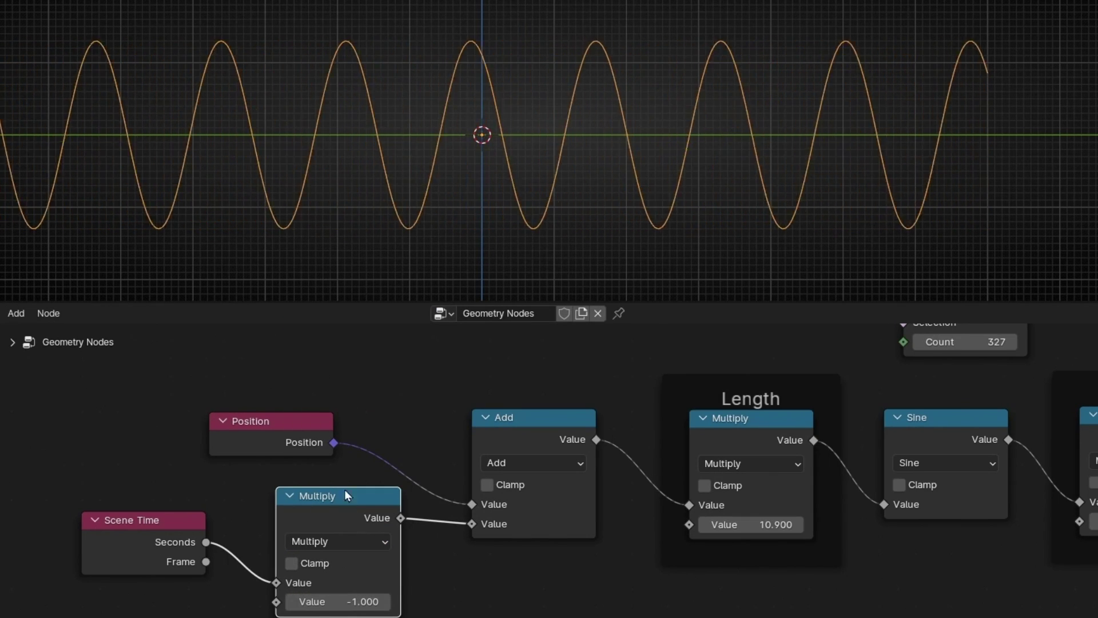
- Set the Length multiplier to 2 and increase the Amplitude multiplier slightly
middle_drag(613, 557, 238, 557)
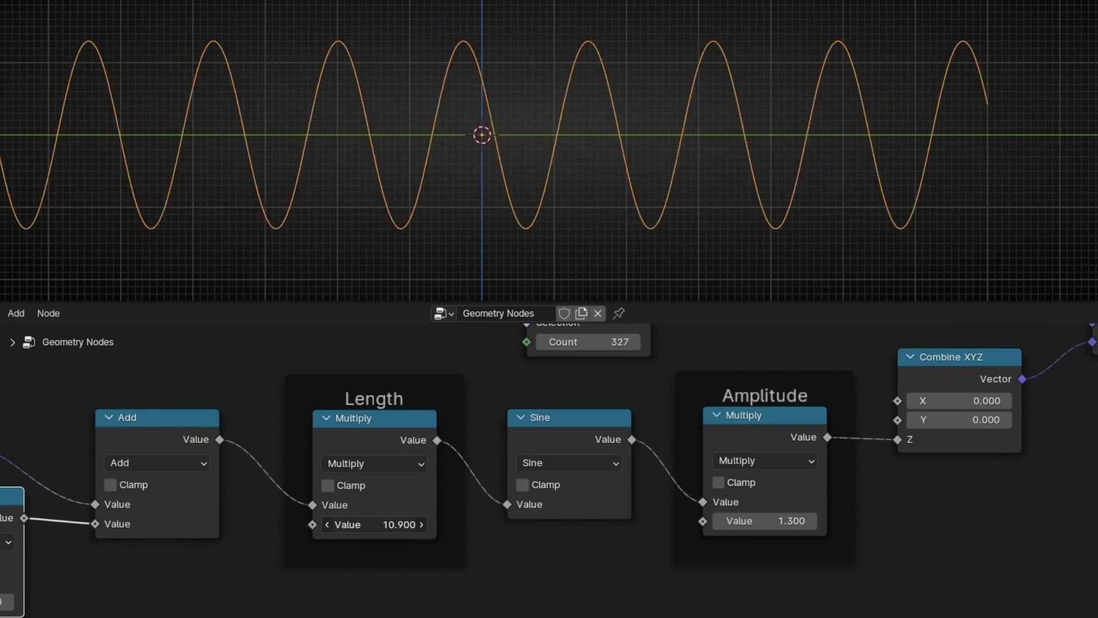
drag(378, 525, 329, 525)
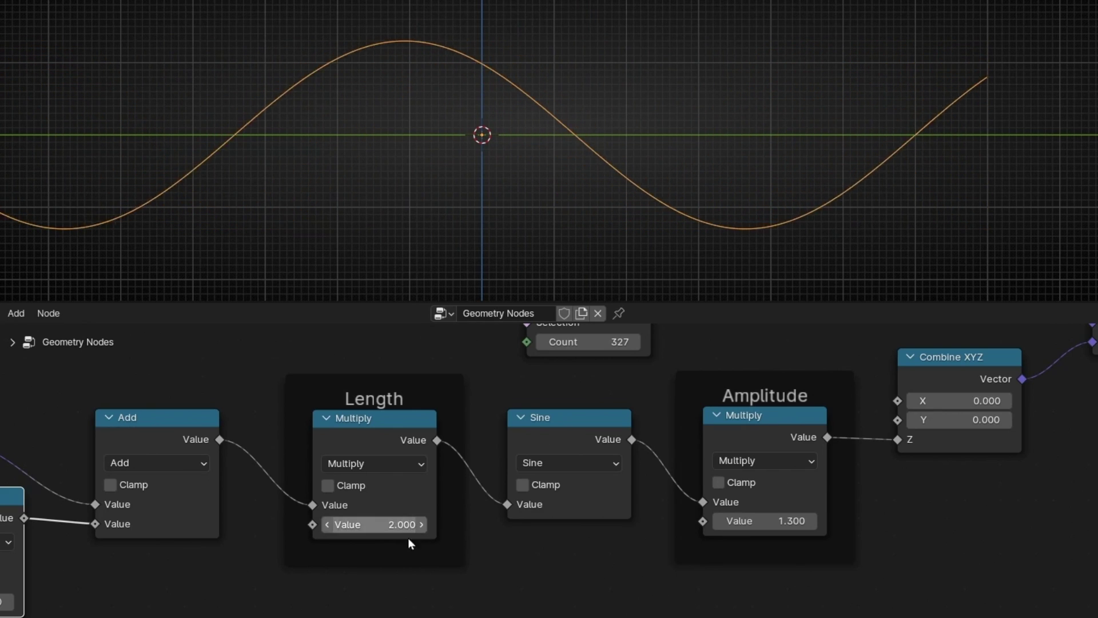
mouse_move(765, 520)
mouse_down()
mouse_move(779, 521)
mouse_move(760, 522)
mouse_up()
- Move the Group Output node away from the Set Position node to make room between them
scroll(569, 182, down, 7)
middle_drag(991, 500, 276, 614)
middle_drag(634, 459, 411, 516)
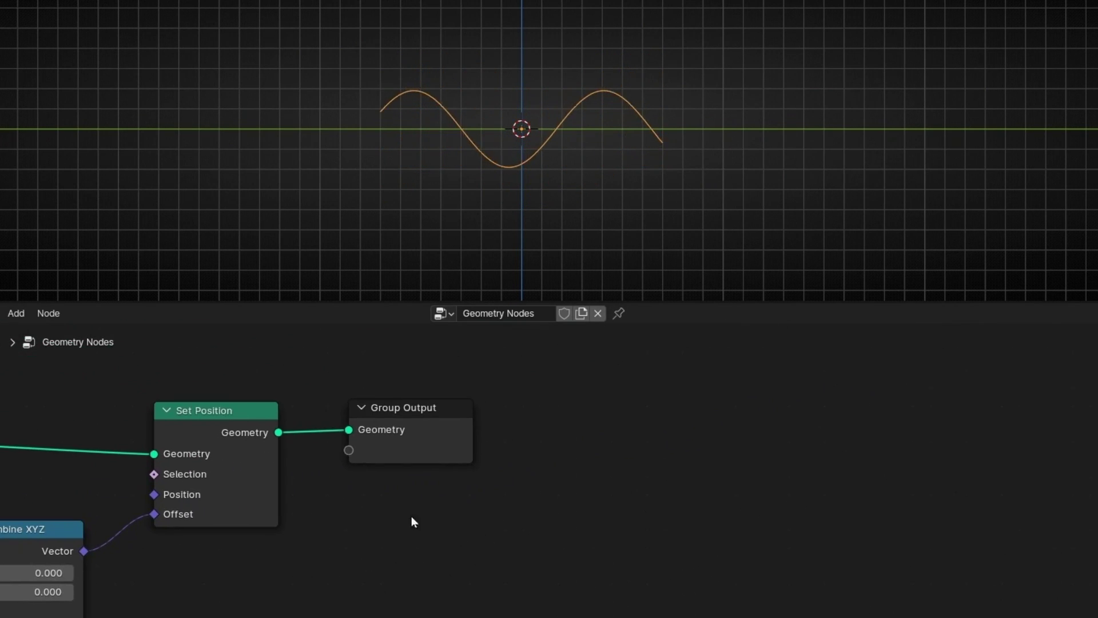
drag(452, 441, 723, 444)
scroll(516, 145, up, 5)
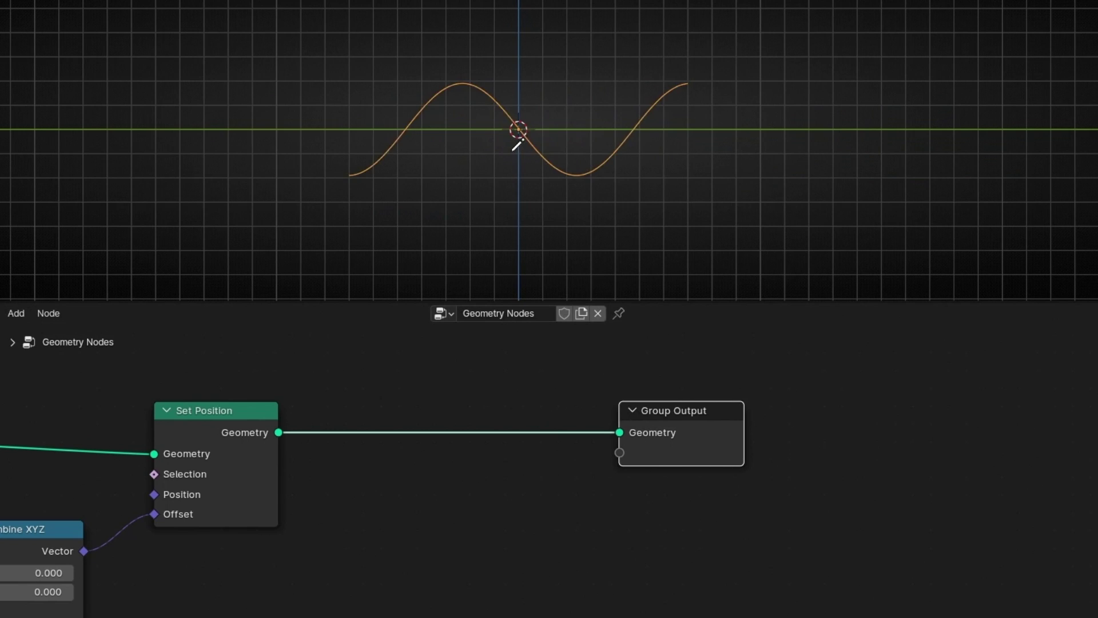
- Insert a Curve to Mesh node between the Set Position and Group Output nodes
key(shift+a)
text(curve to mesh)
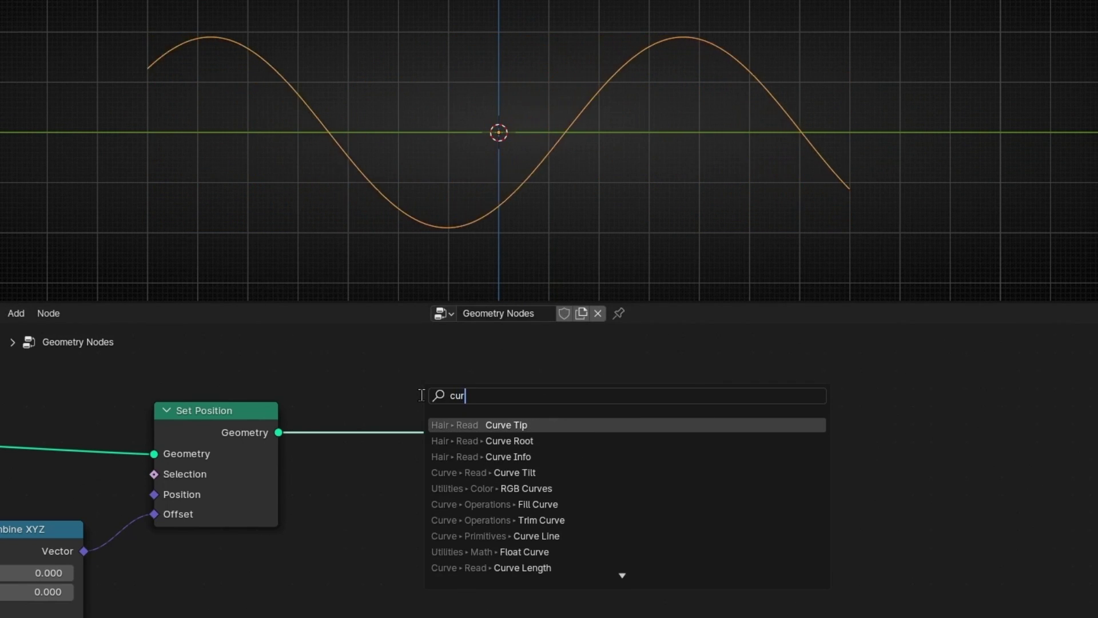
key(Return)
click(421, 395)
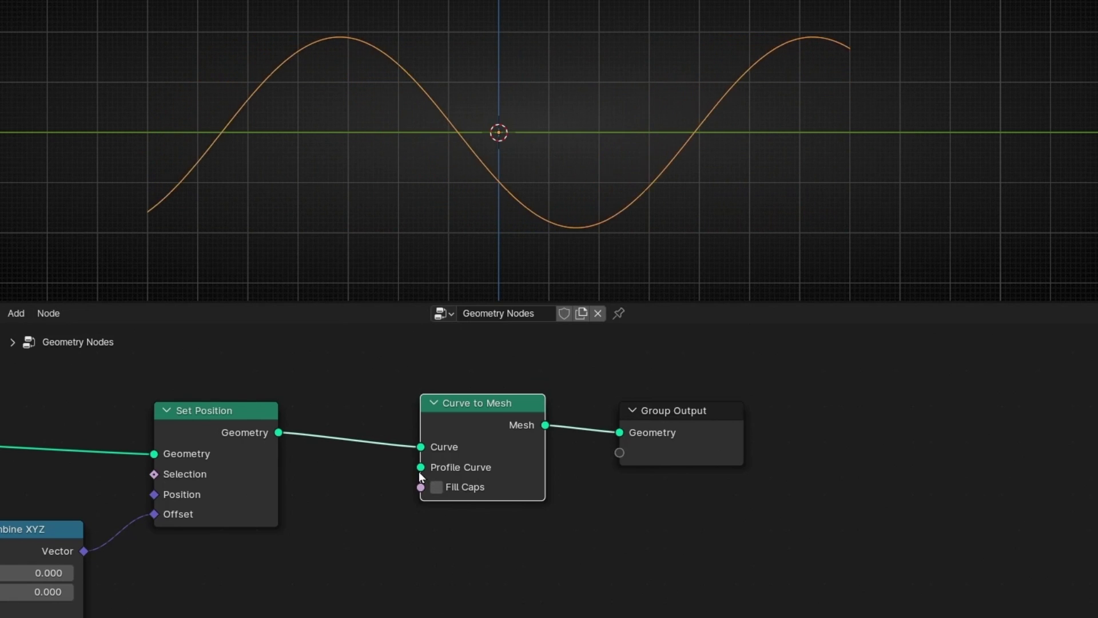
- Feed a Curve Circle node into the Profile Curve input of Curve to Mesh and enable Fill Caps
drag(422, 467, 350, 529)
text(c)
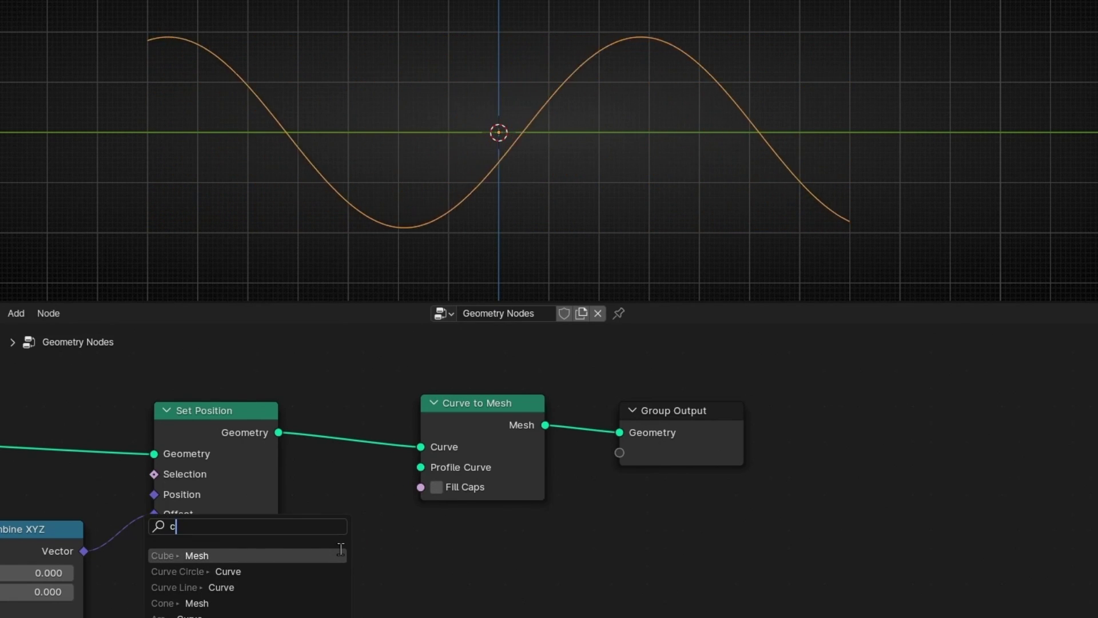
text(ircle)
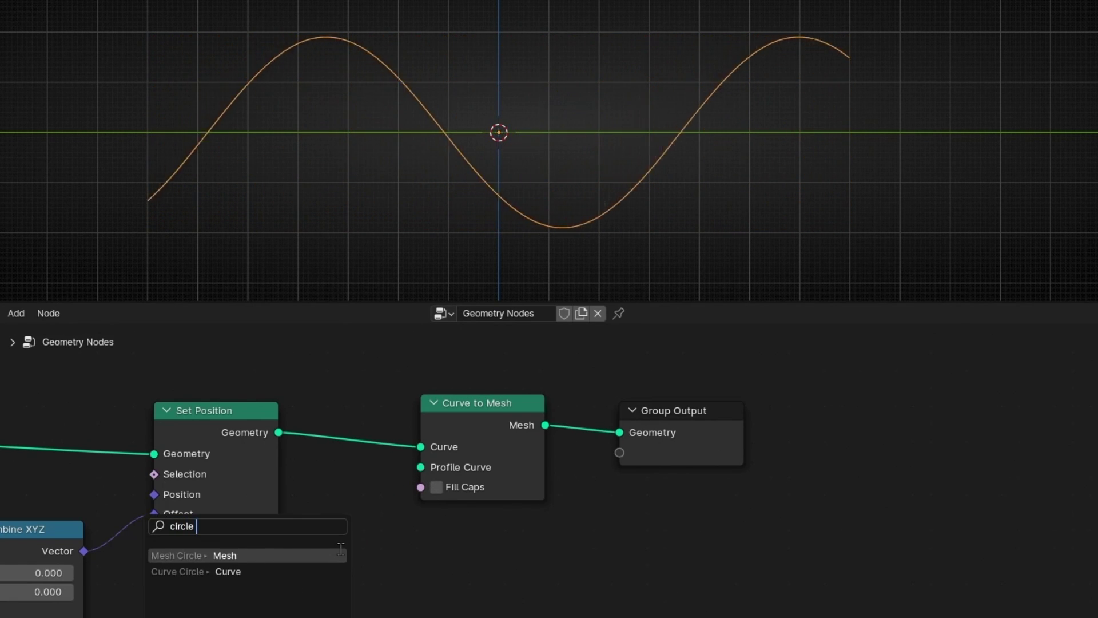
key(Return)
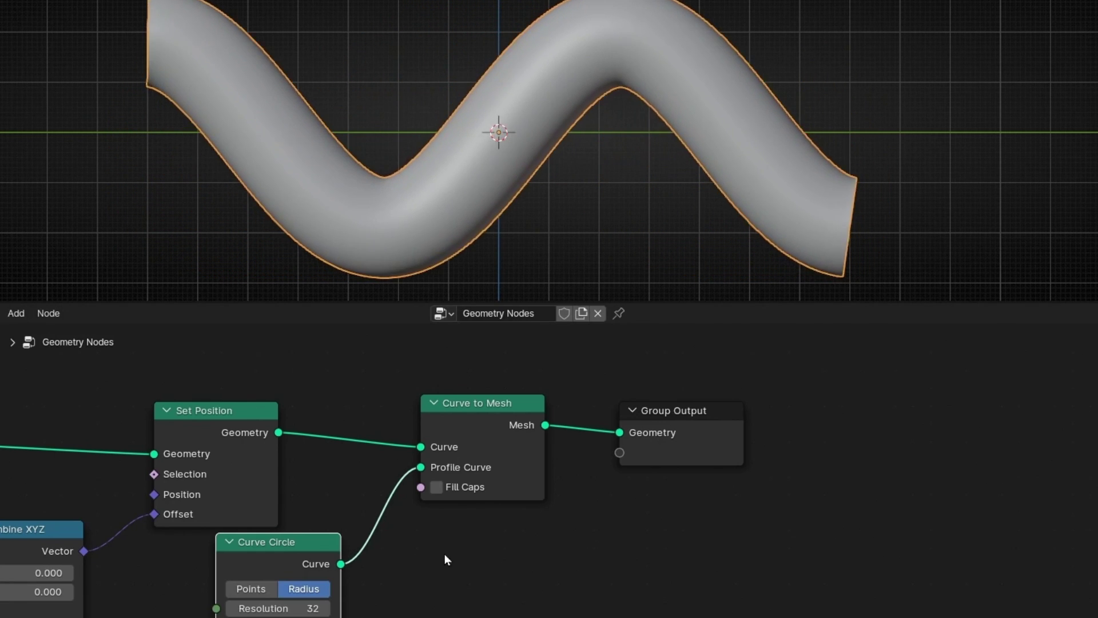
click(438, 487)
- Move the Curve Circle node directly beneath Curve to Mesh and set its radius to 0.1 m
middle_drag(440, 490, 592, 414)
drag(431, 469, 626, 444)
drag(592, 528, 557, 531)
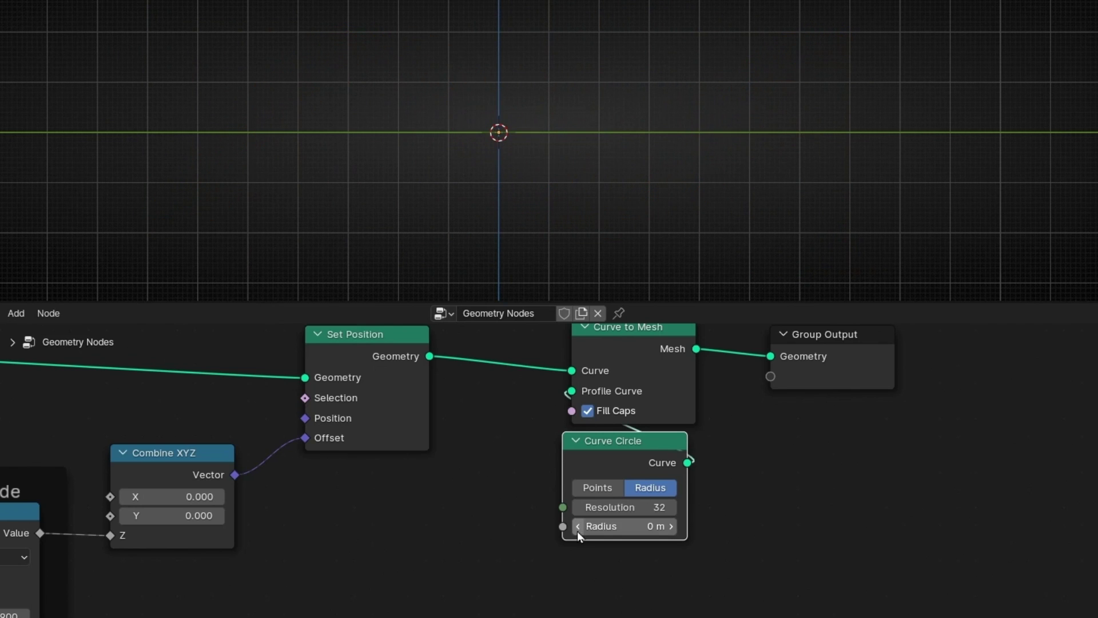
click(672, 526)
- Set the Length multiplier to 7.7 and the Amplitude multiplier to 1.7
middle_drag(332, 513, 788, 495)
scroll(183, 451, down, 2)
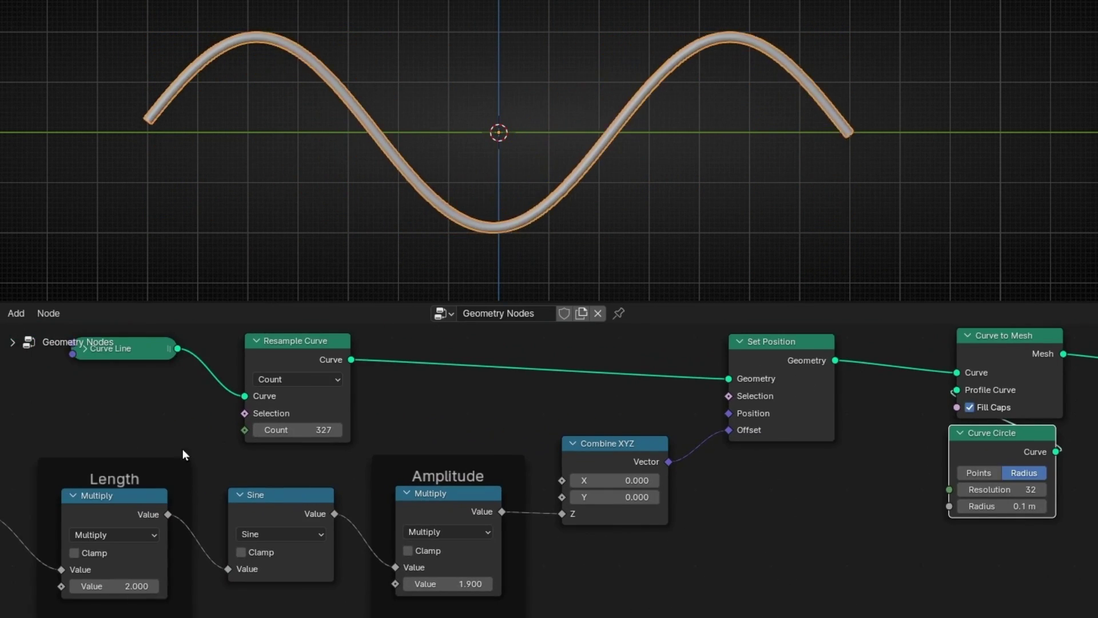
middle_drag(123, 425, 429, 395)
scroll(429, 394, down, 1)
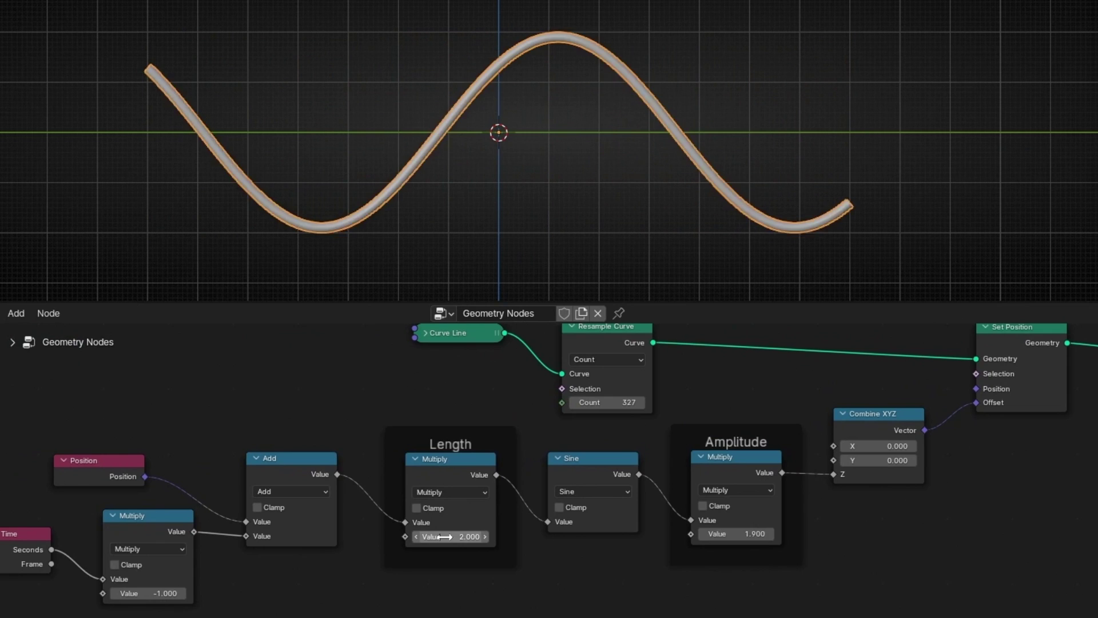
drag(448, 536, 618, 537)
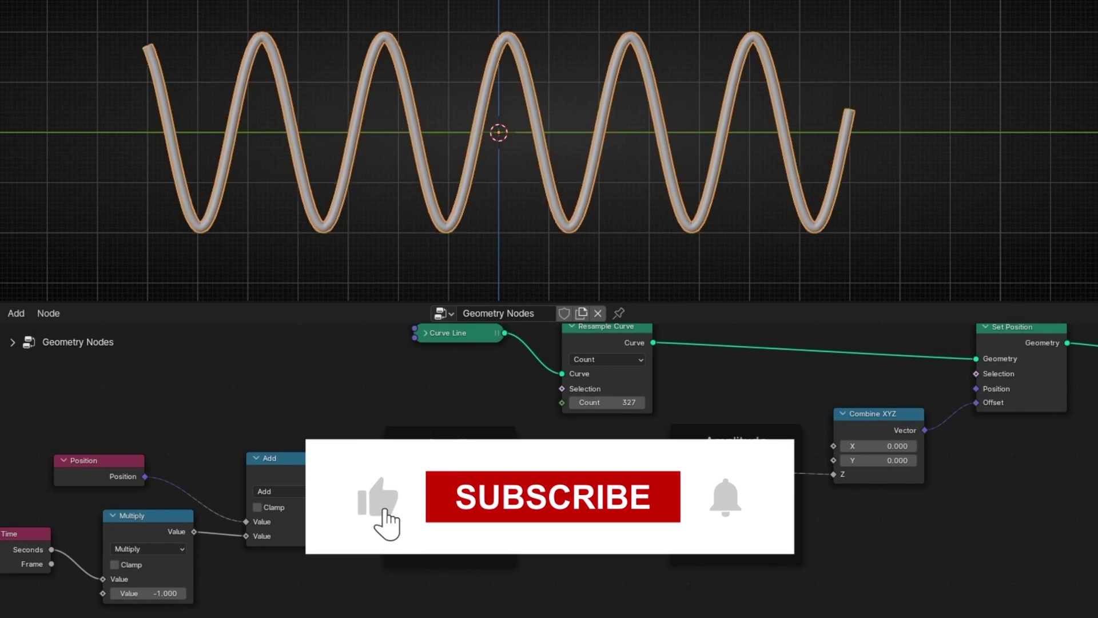
mouse_move(736, 534)
mouse_down()
mouse_move(812, 533)
mouse_move(716, 534)
mouse_up()
scroll(538, 488, down, 1)
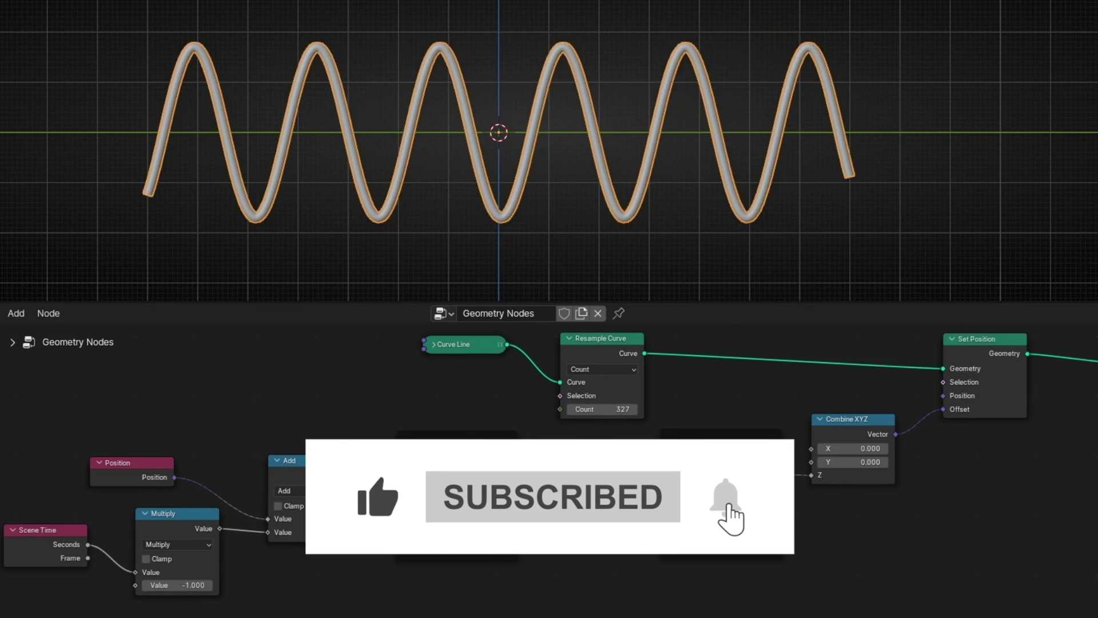
- Try the Cosine operation in the Math node between the Length and Amplitude frames and restore Sine
scroll(537, 488, up, 5)
scroll(739, 497, up, 3)
middle_drag(624, 462, 459, 459)
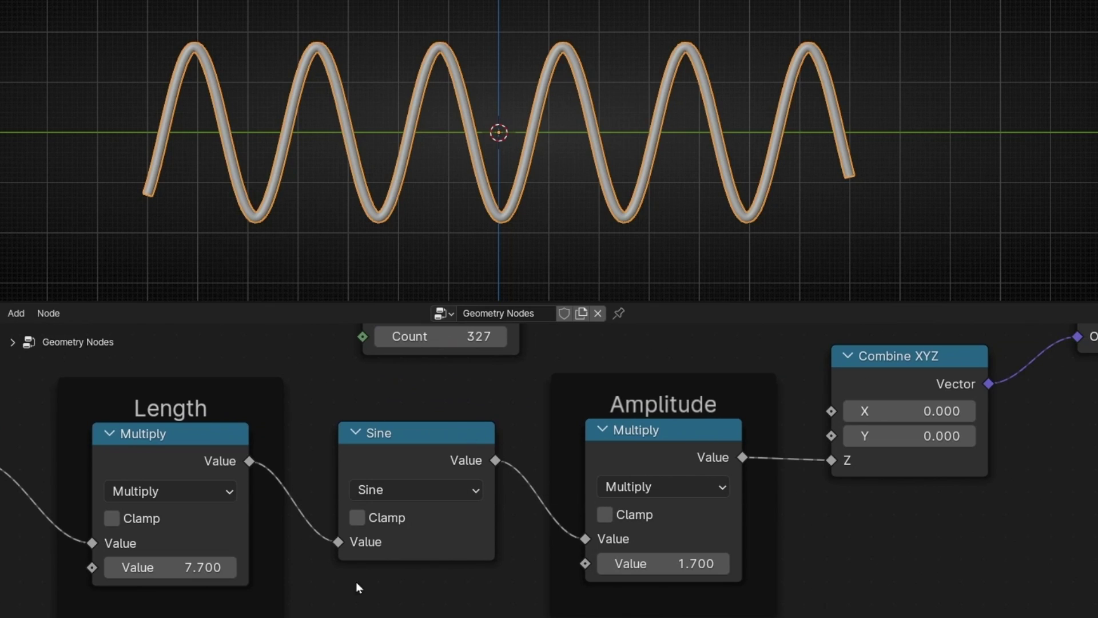
click(426, 488)
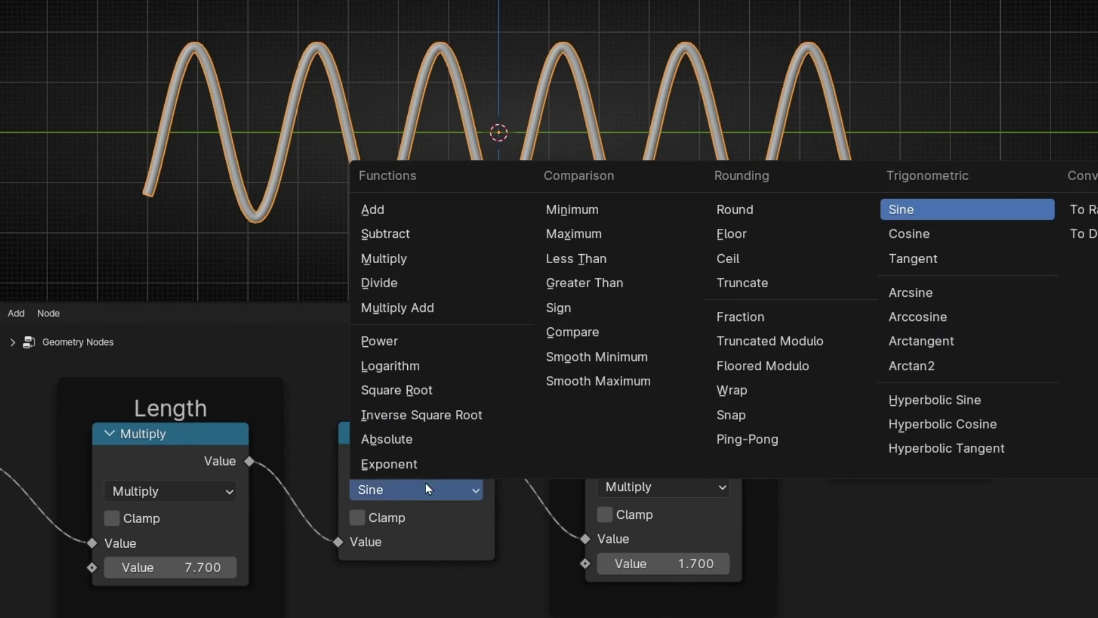
click(903, 234)
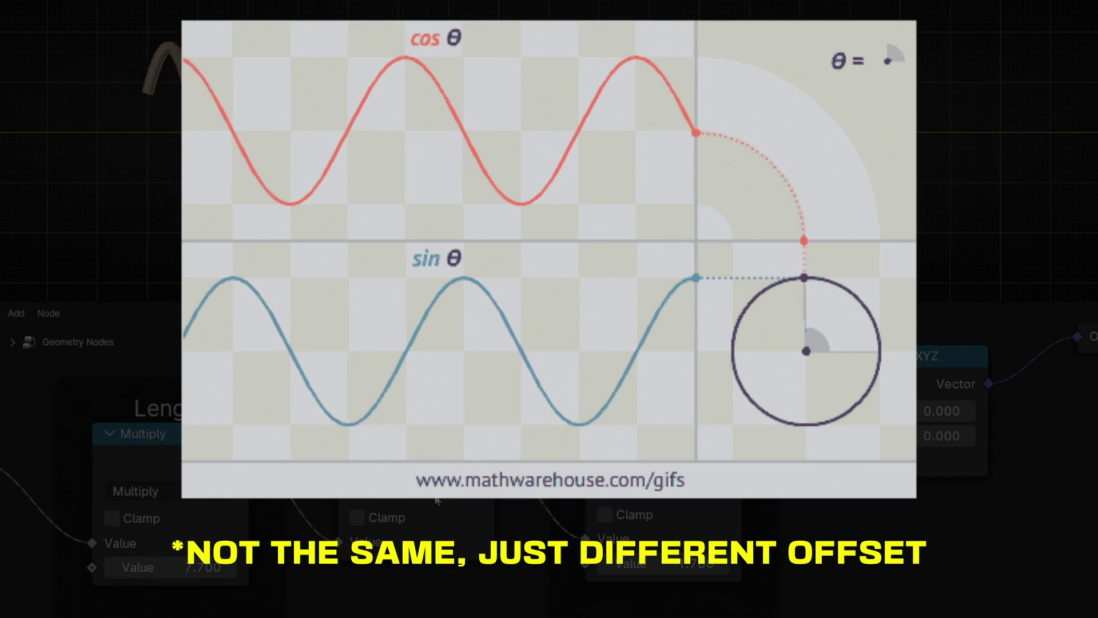
click(434, 502)
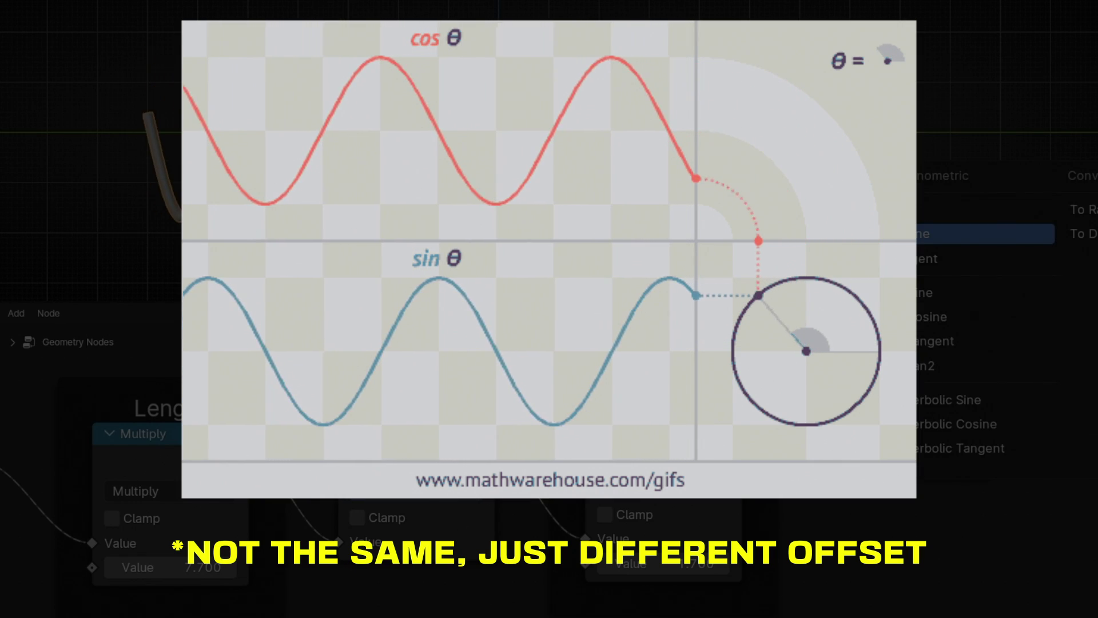
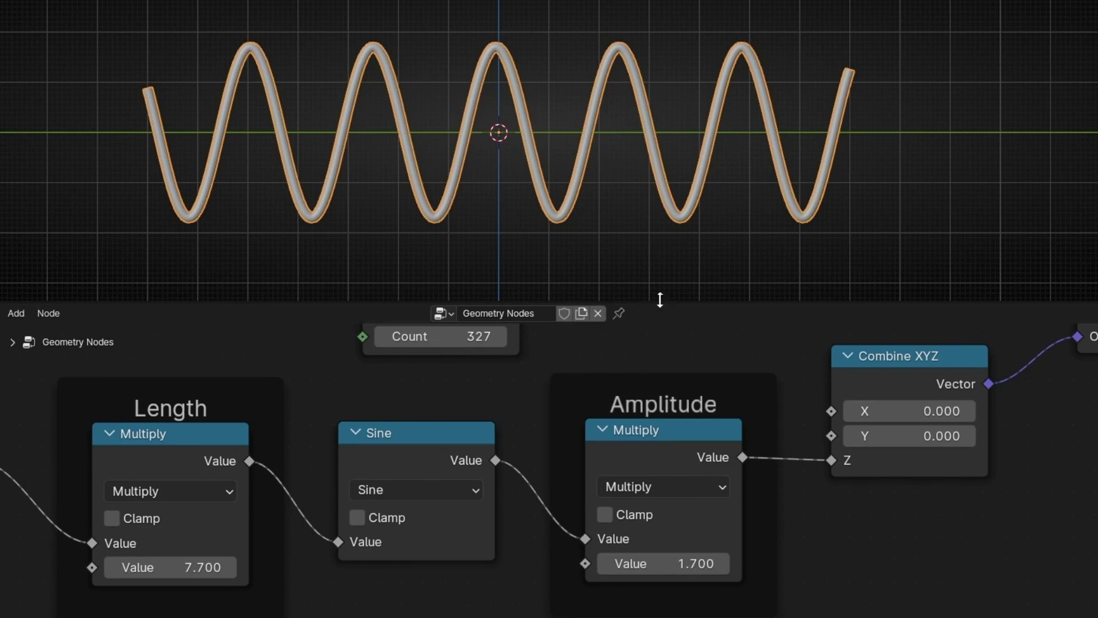
- Delete the Curve to Mesh and Curve Circle nodes while keeping Set Position linked to Group Output
scroll(430, 433, down, 1)
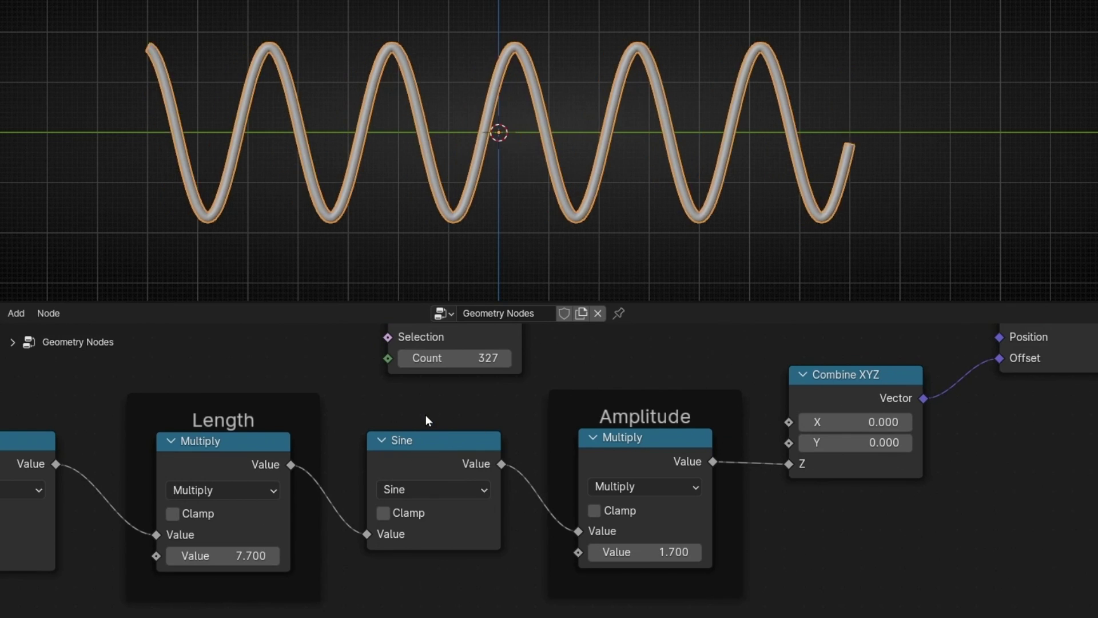
middle_drag(698, 400, 249, 433)
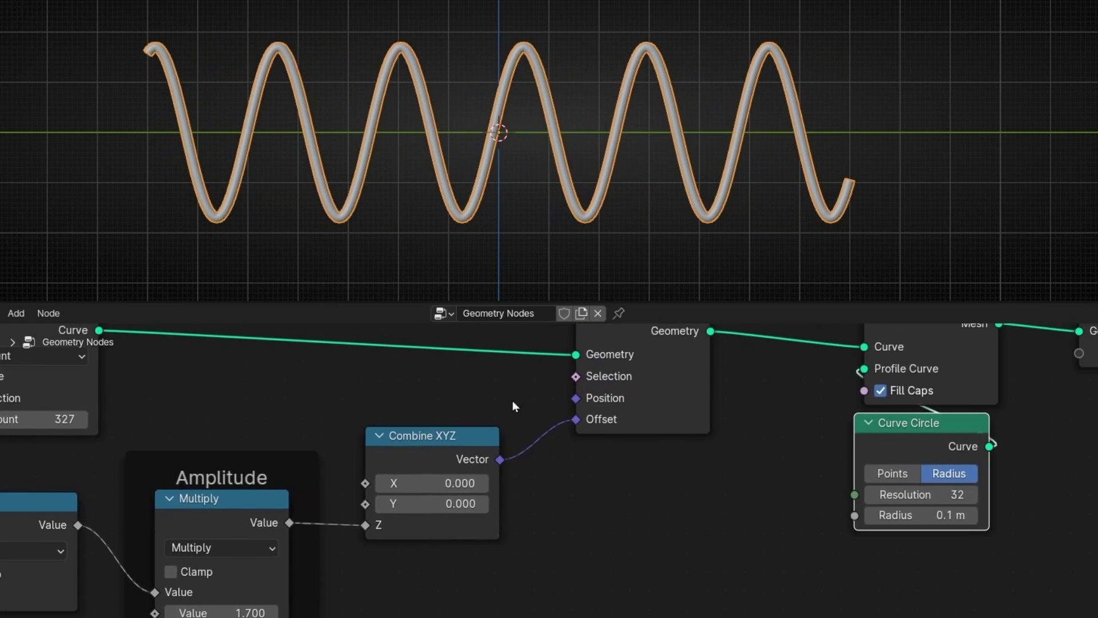
scroll(512, 402, down, 4)
middle_drag(649, 408, 365, 454)
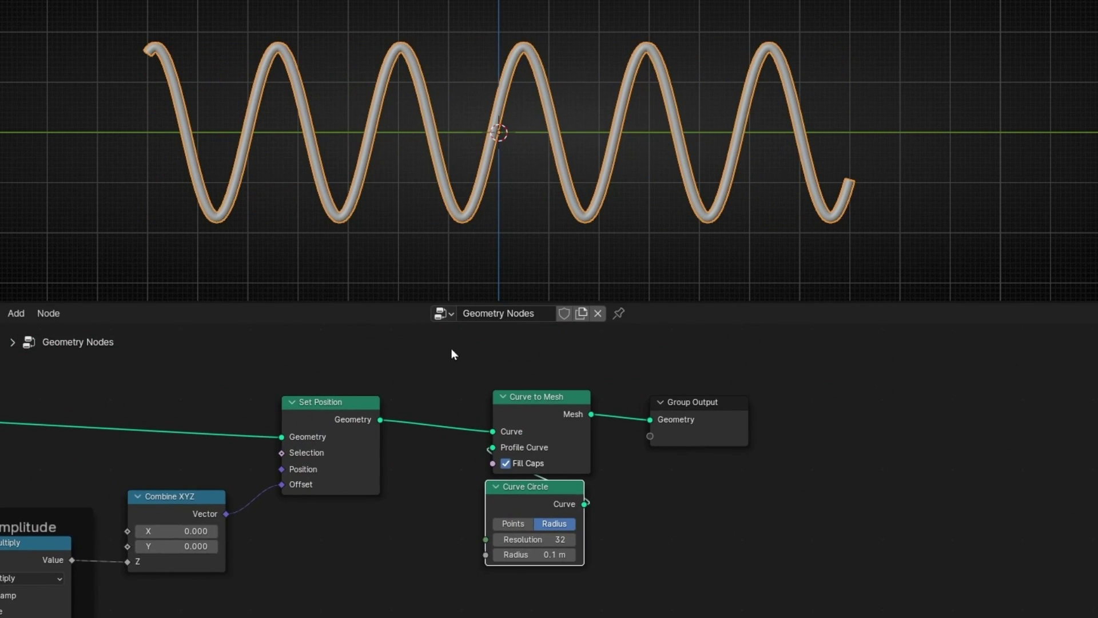
drag(454, 355, 557, 564)
key(ctrl+x)
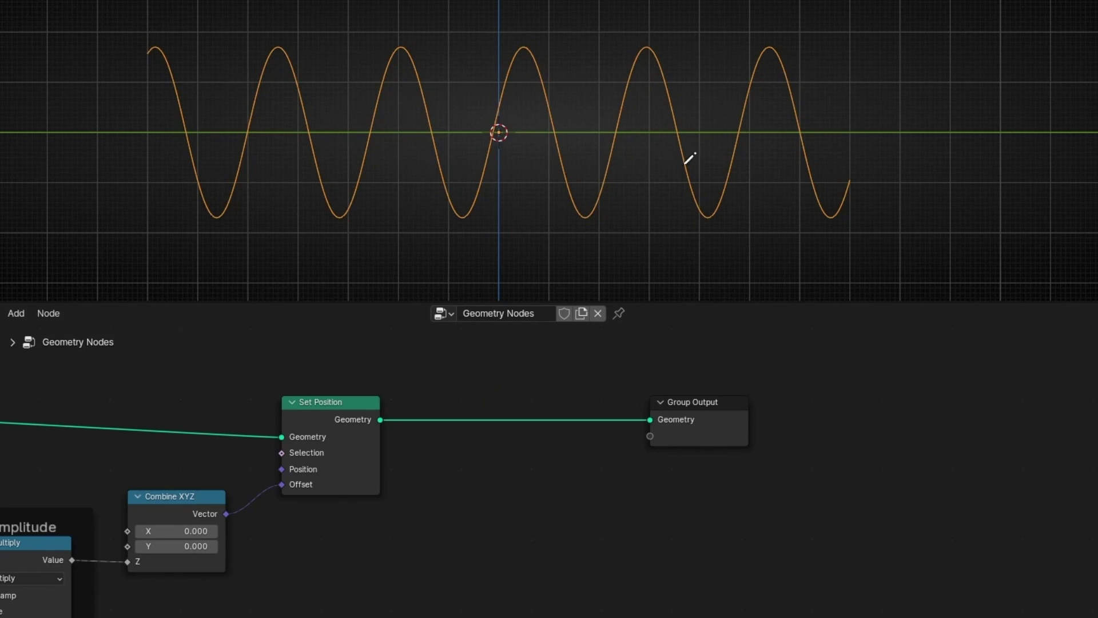
- Insert an Instance on Points node between the Set Position and Group Output nodes
key(shift+a)
text(Instanc)
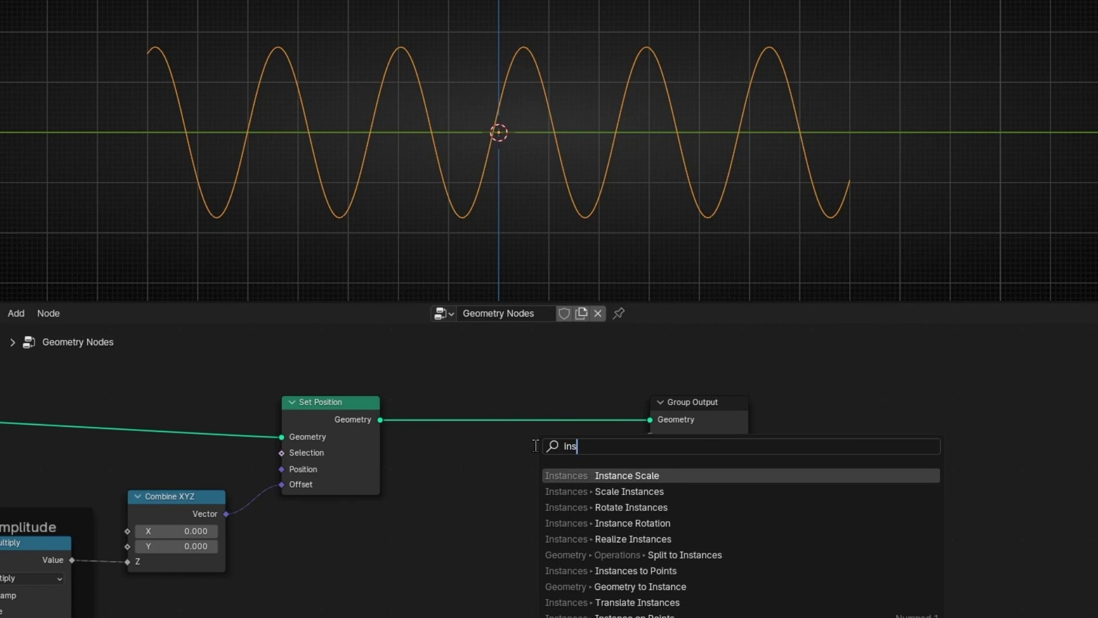
text(e o)
key(Return)
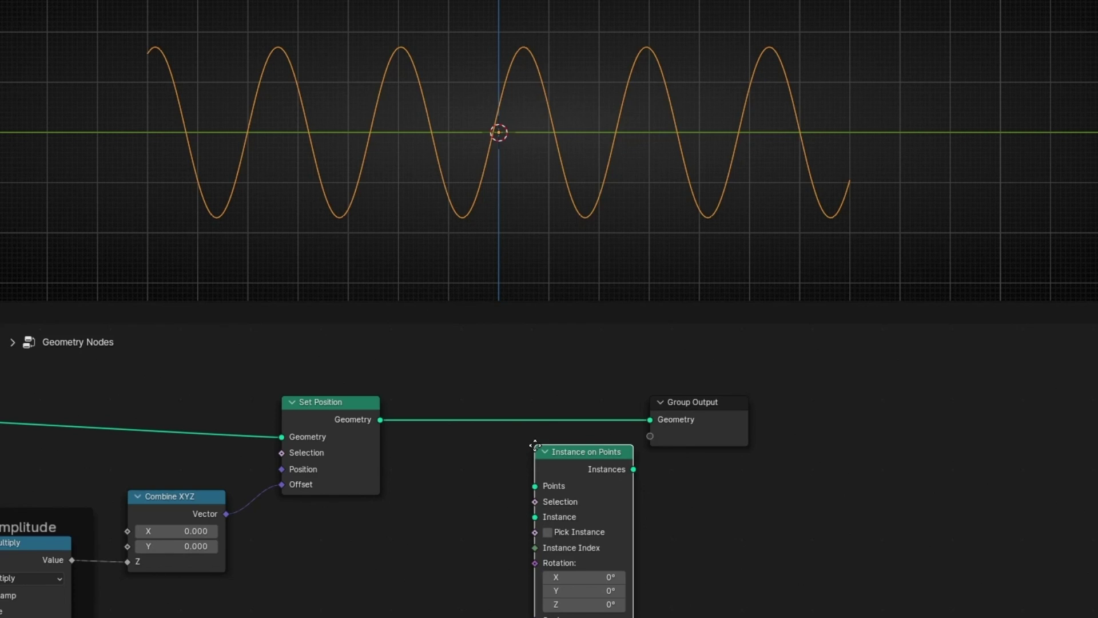
click(470, 380)
- Feed a UV Sphere node into the Instance input of Instance on Points and set its radius to 0.1 m
drag(470, 453, 346, 527)
text(u)
key(Return)
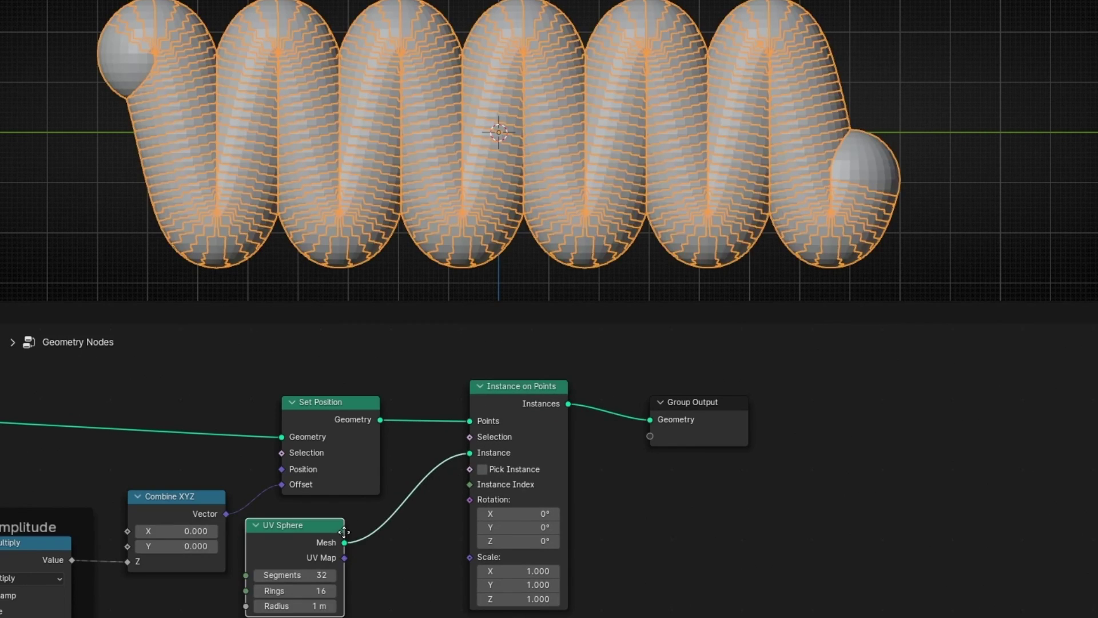
click(419, 535)
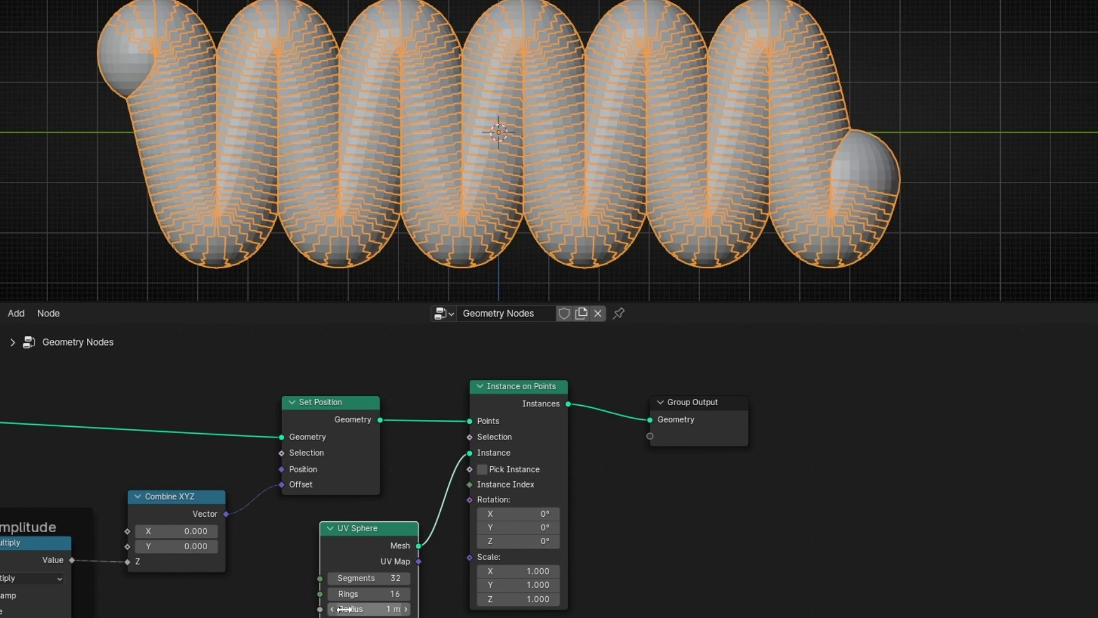
drag(345, 608, 334, 614)
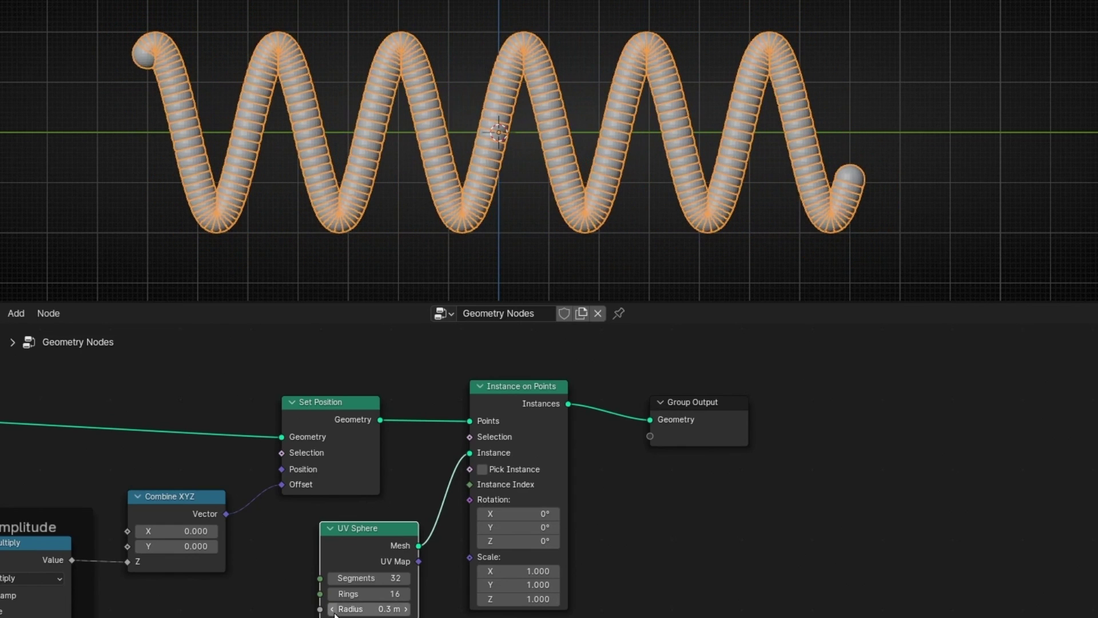
click(334, 614)
click(334, 614)
- Lower the Resample Curve count to 154 and resume the animation playback
middle_drag(267, 616, 715, 579)
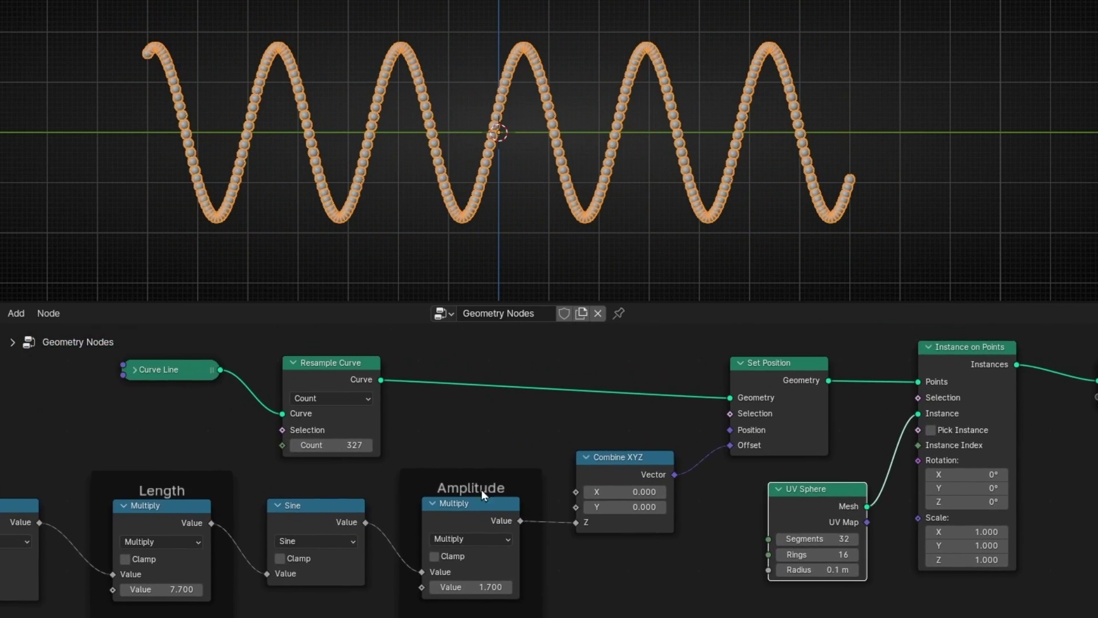
drag(331, 446, 276, 445)
key(space)
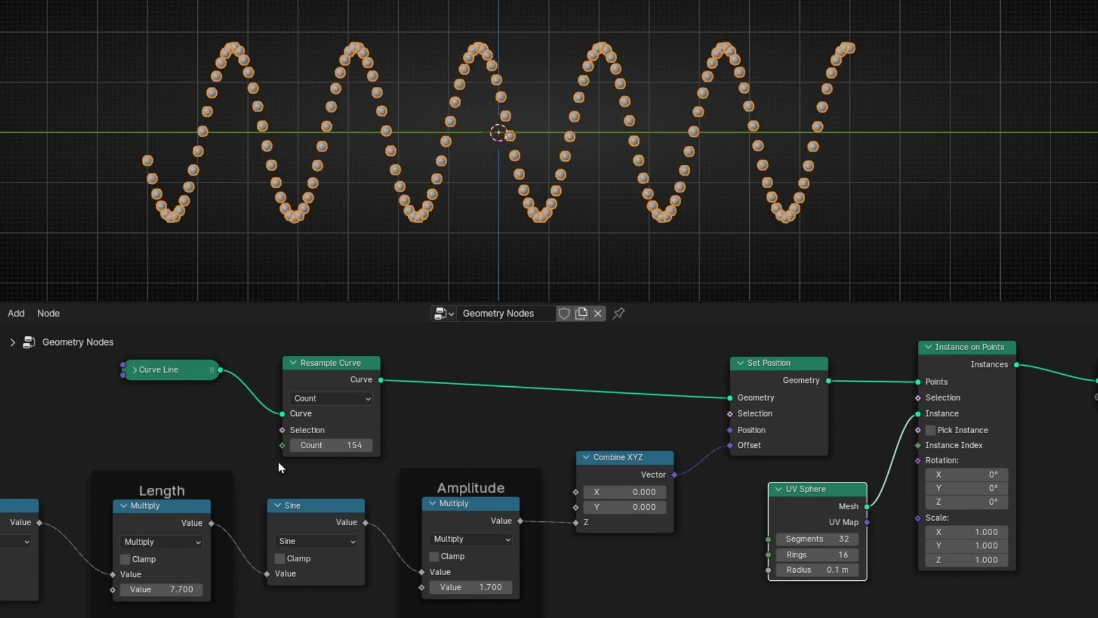
- Set the value of the Multiply node after Scene Time to -0.5 to slow the wave
middle_drag(116, 476, 522, 402)
scroll(423, 480, up, 5)
middle_drag(279, 479, 430, 440)
click(325, 579)
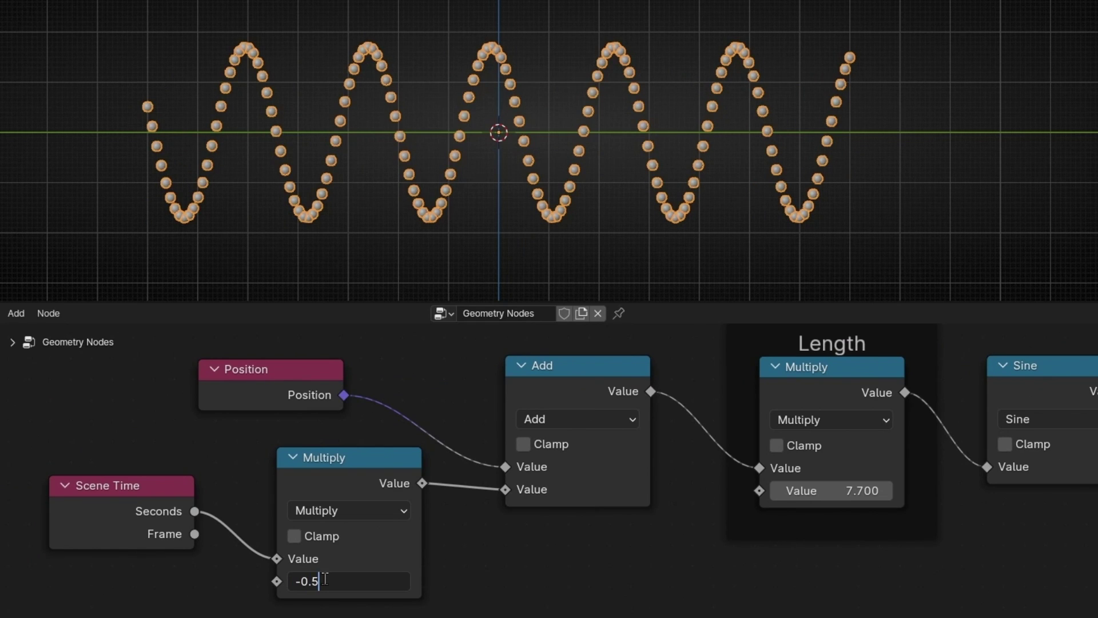
text(-0.5)
key(Return)
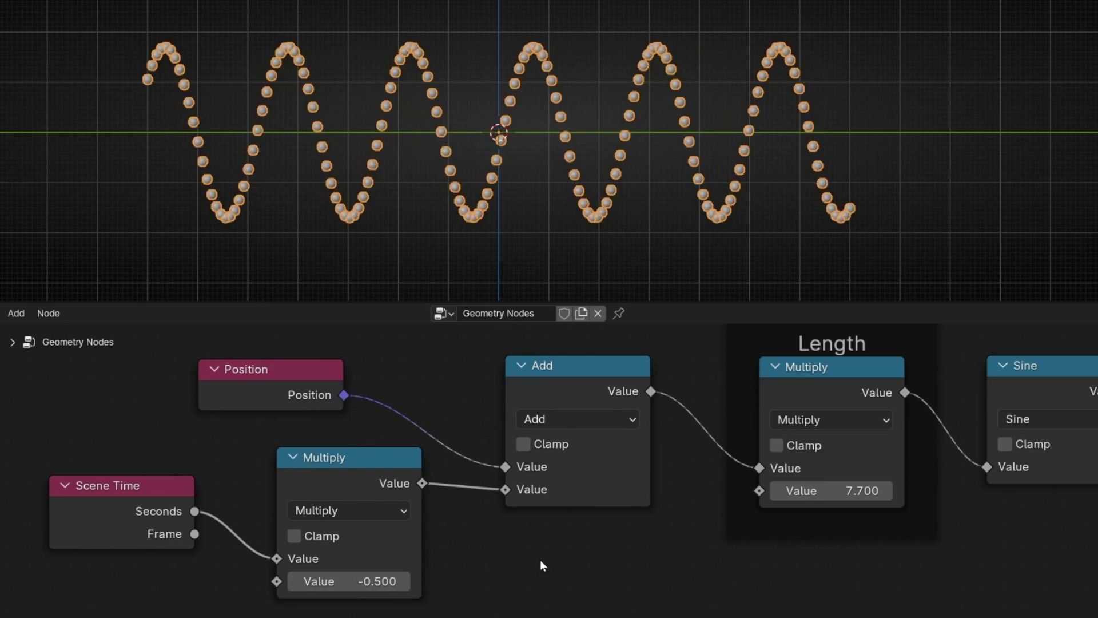
- Set the Length multiplier to 4 and the Amplitude multiplier to 1.6
middle_drag(693, 589, 298, 617)
drag(432, 520, 343, 520)
drag(344, 520, 349, 520)
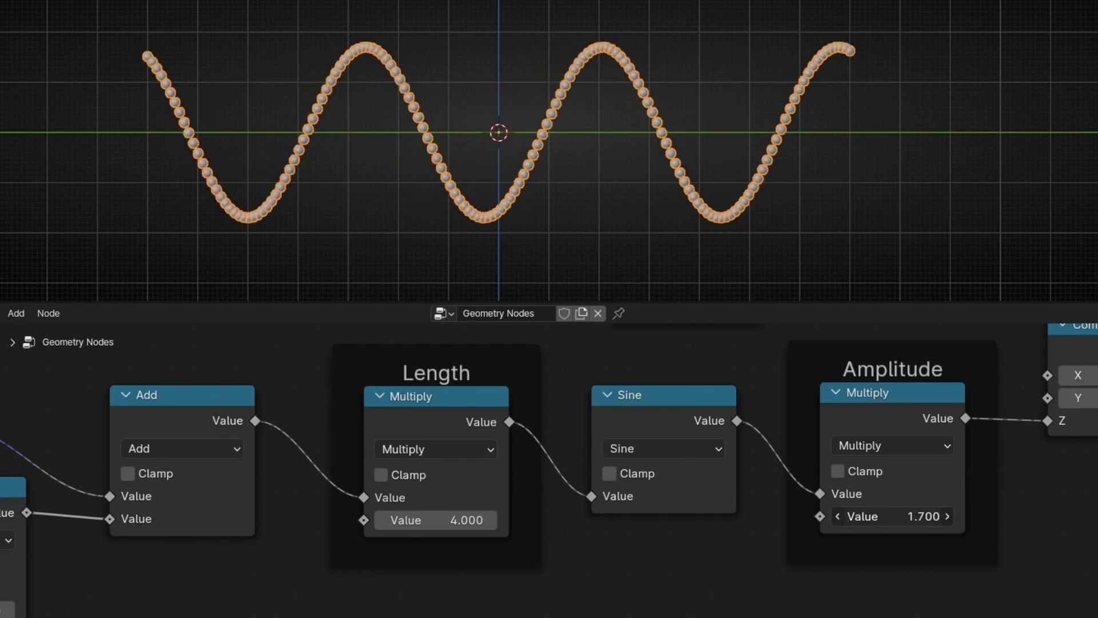
mouse_move(892, 517)
mouse_down()
mouse_move(961, 516)
mouse_move(887, 516)
mouse_up()
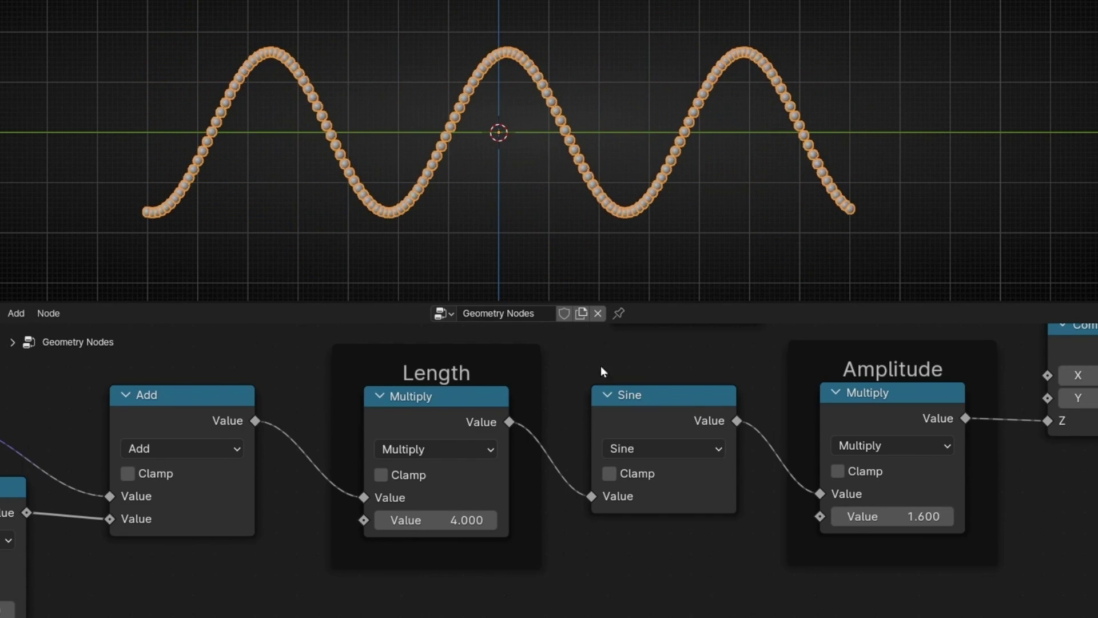
- Try a Resample Curve count of 27, and set the count to 72 for denser sphere spacing
middle_drag(595, 360, 361, 510)
drag(484, 458, 411, 458)
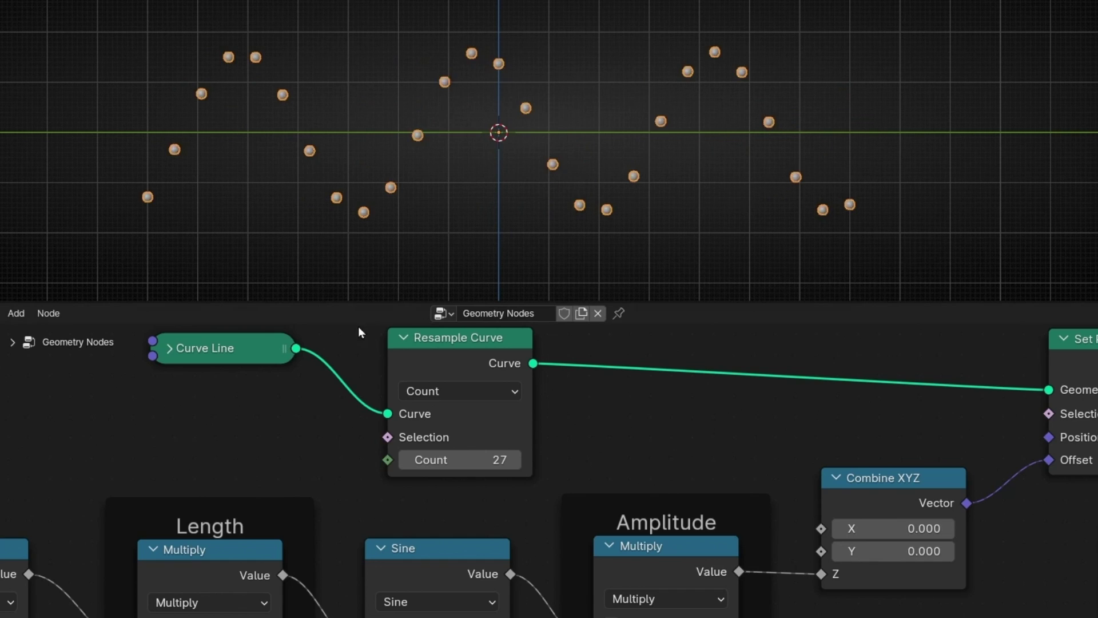
drag(430, 461, 538, 460)
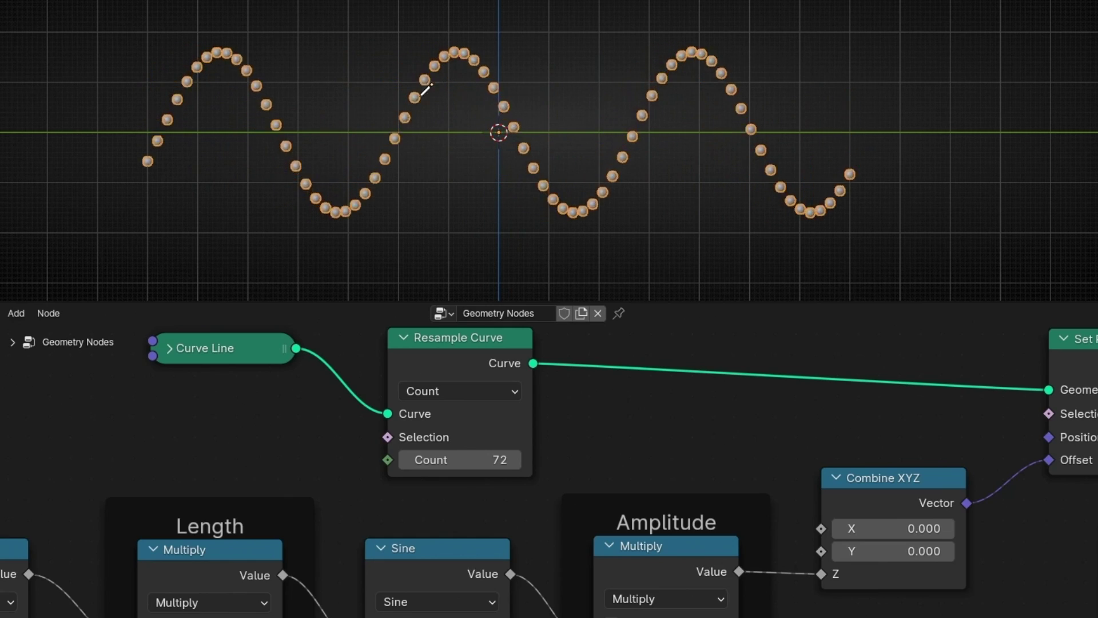
mouse_move(286, 228)
mouse_down()
mouse_move(553, 229)
mouse_move(556, 214)
mouse_move(521, 239)
mouse_up()
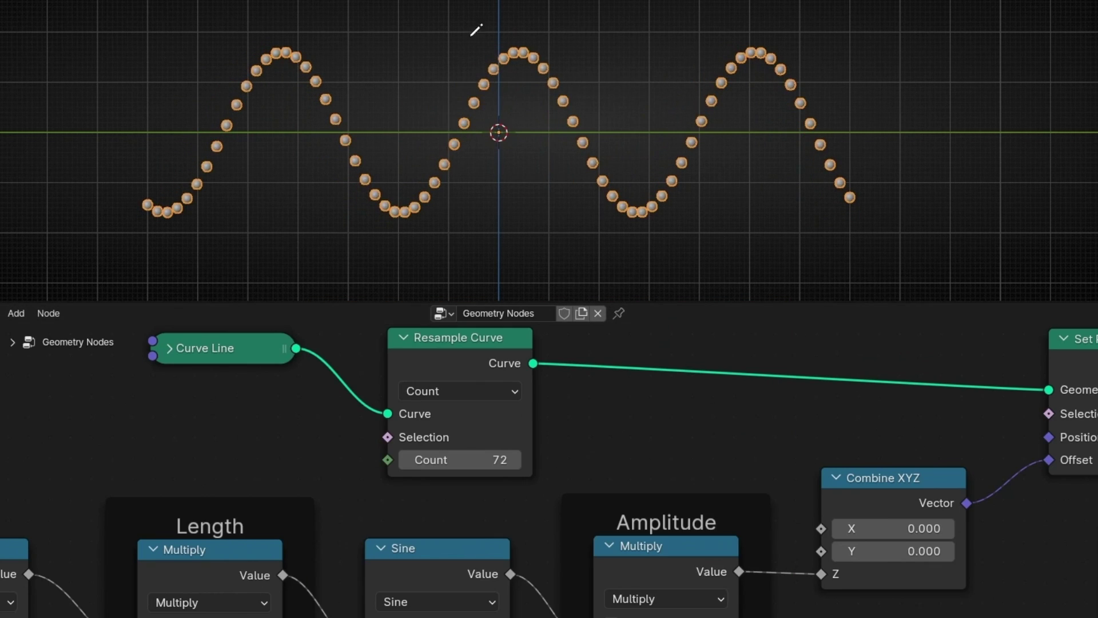
- Delete the Curve Line and Resample Curve nodes that feed Set Position
middle_drag(759, 408, 712, 456)
scroll(712, 457, down, 2)
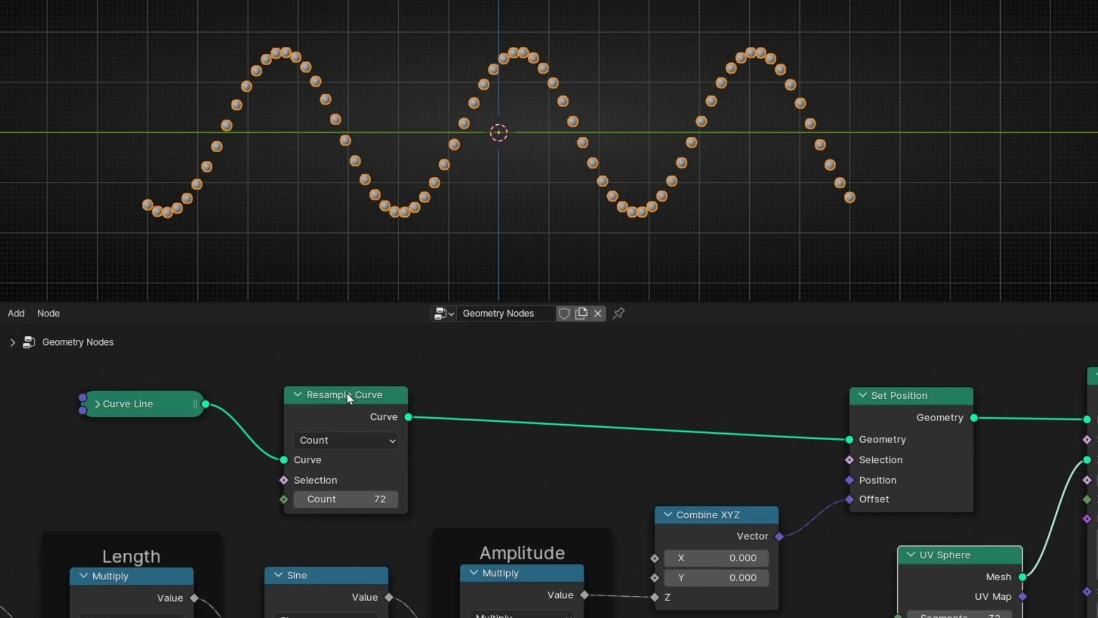
drag(1, 351, 426, 467)
key(x)
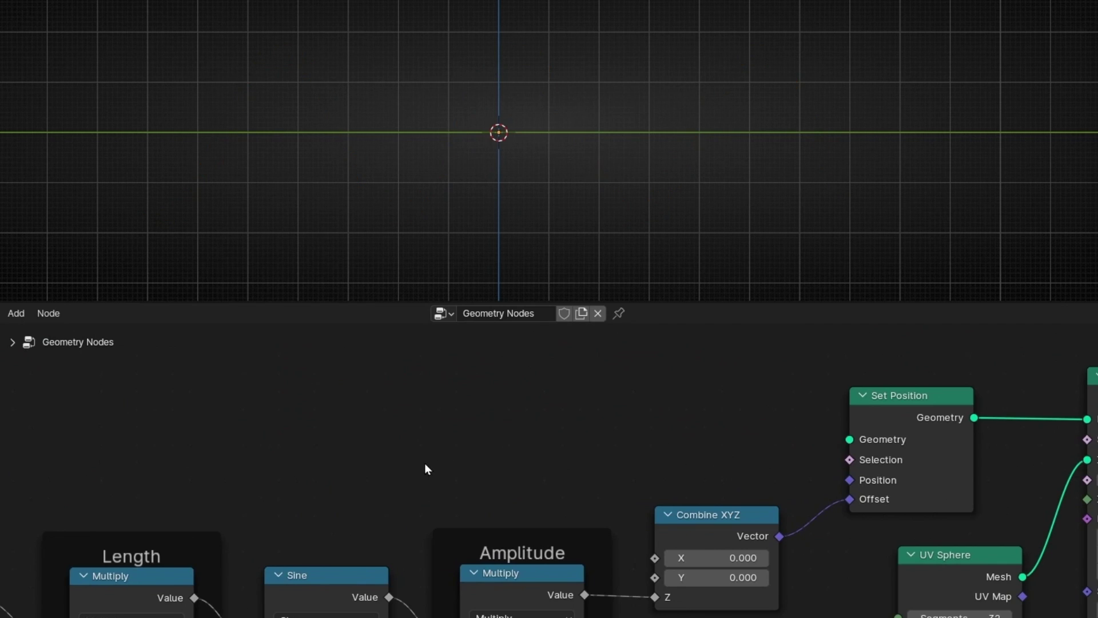
- Add a Points node connected to the Geometry input of Set Position
drag(646, 405, 647, 404)
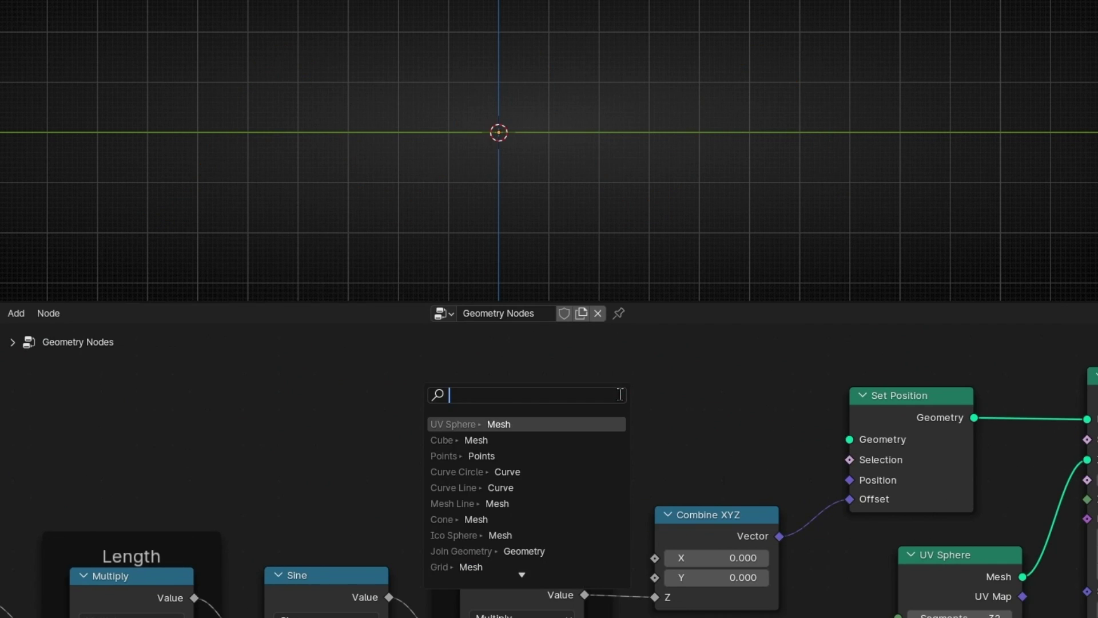
text(point)
key(Return)
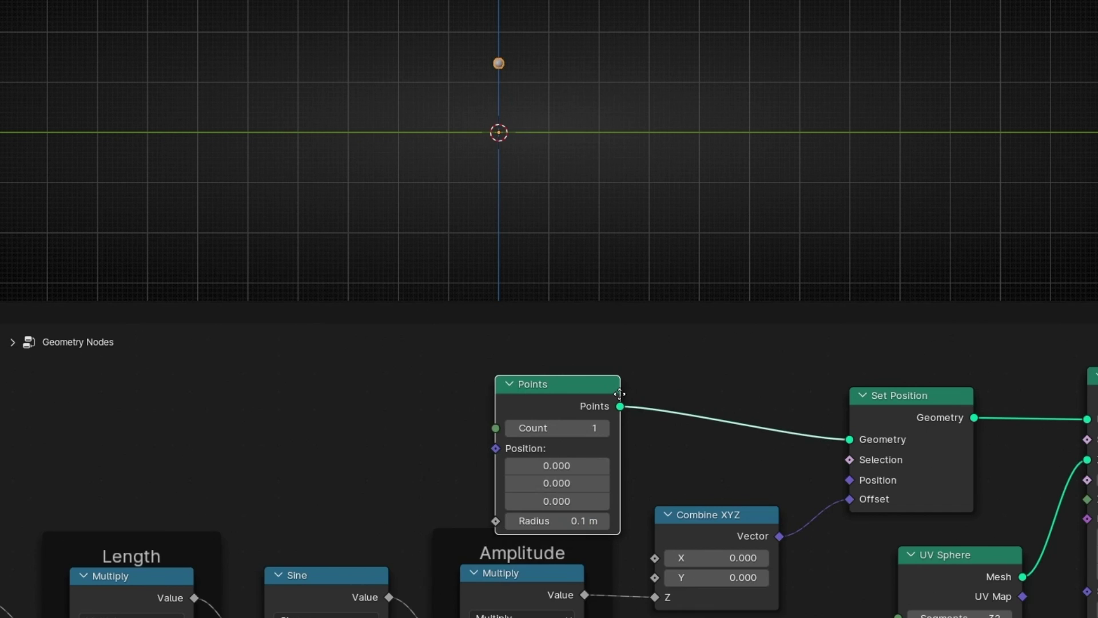
- Place the Points node above the Amplitude frame and examine the single sphere's up-and-down motion in a perspective view
click(600, 358)
middle_drag(830, 464, 411, 461)
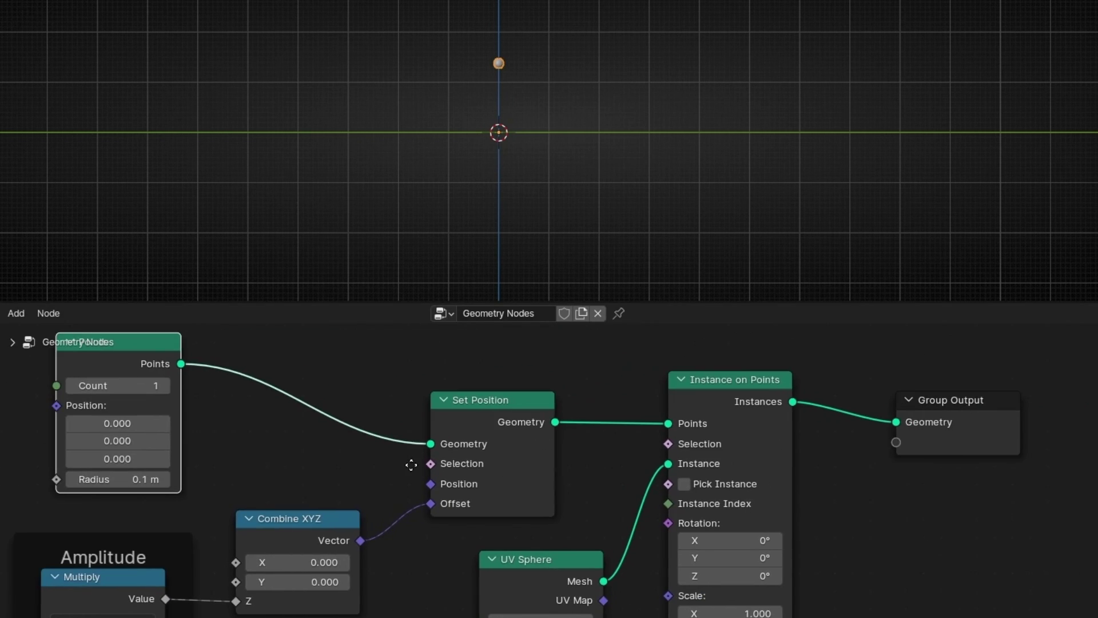
middle_drag(553, 525, 568, 486)
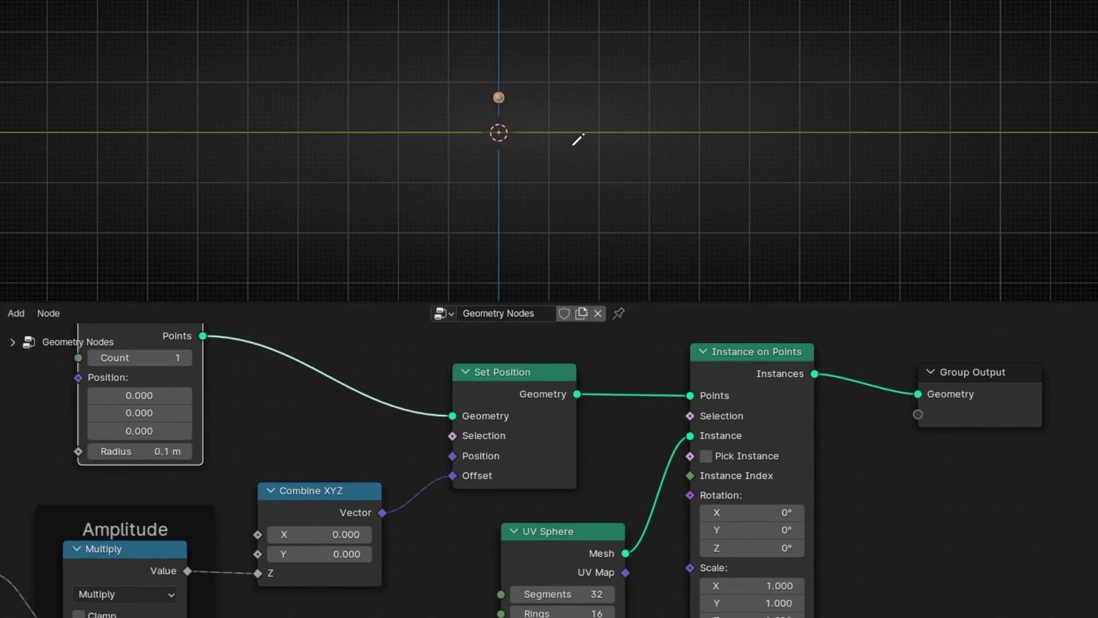
scroll(577, 139, up, 3)
middle_drag(499, 252, 456, 201)
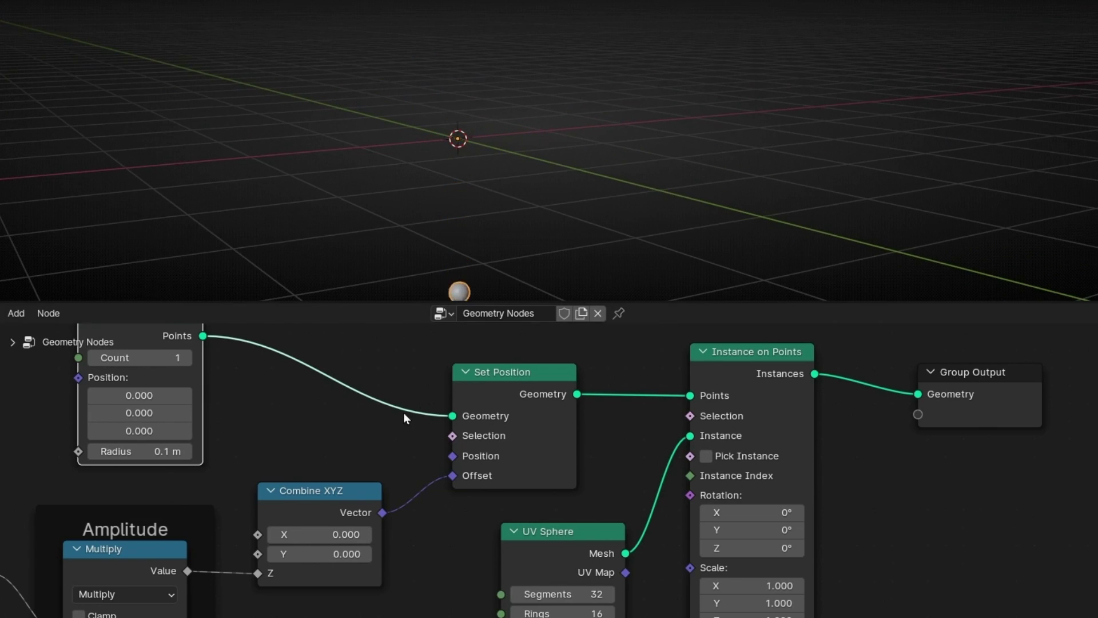
middle_drag(403, 417, 721, 350)
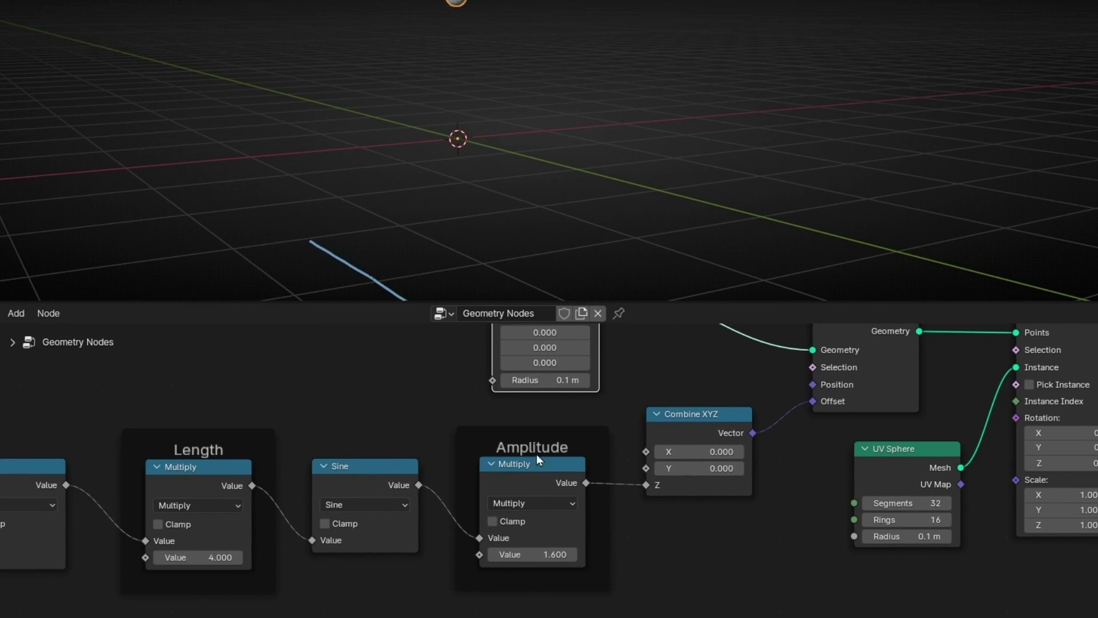
scroll(413, 228, down, 2)
mouse_move(393, 202)
ctrl+mouse_down()
mouse_move(502, 265)
mouse_move(519, 256)
ctrl+mouse_up()
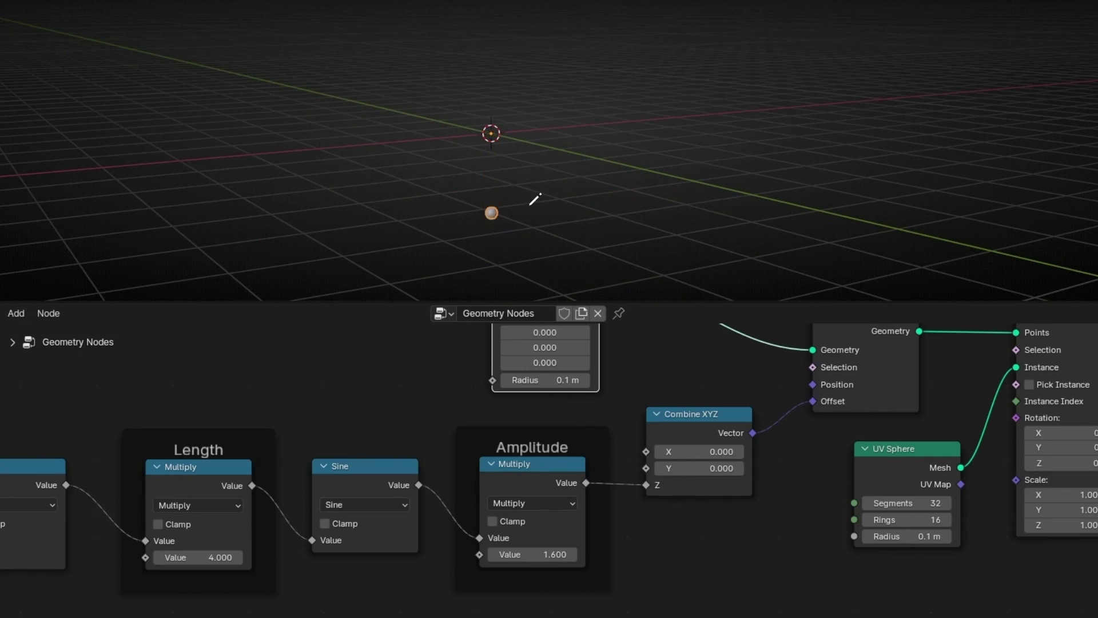
scroll(534, 202, up, 2)
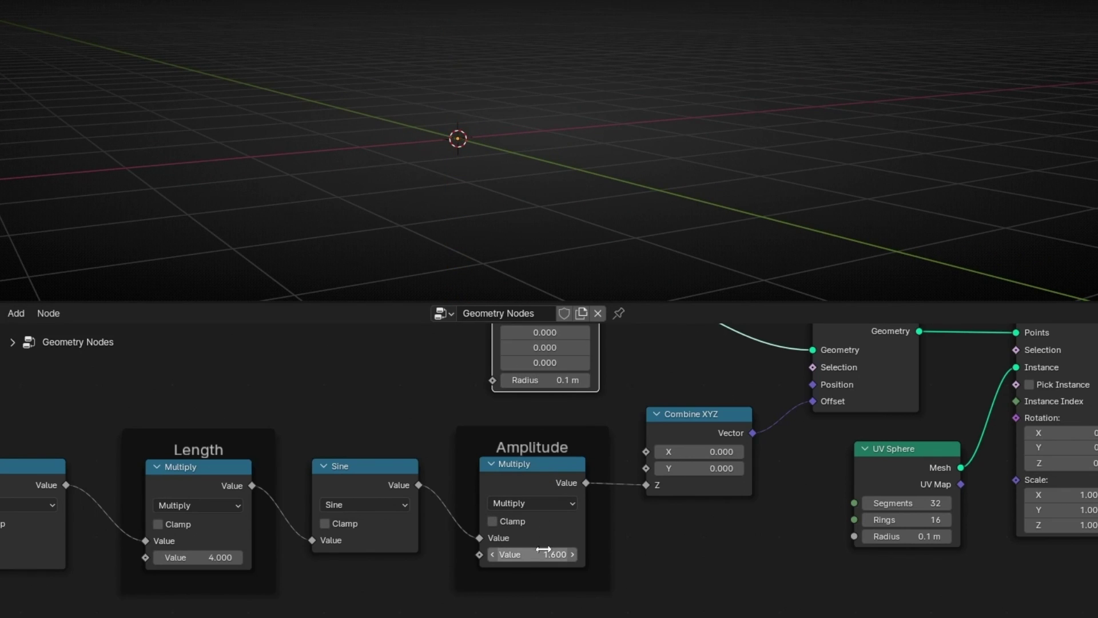
- Try an Amplitude multiplier of 3.6 on the single sphere, and restore the multiplier to 1.6
drag(542, 554, 573, 554)
scroll(542, 289, down, 4)
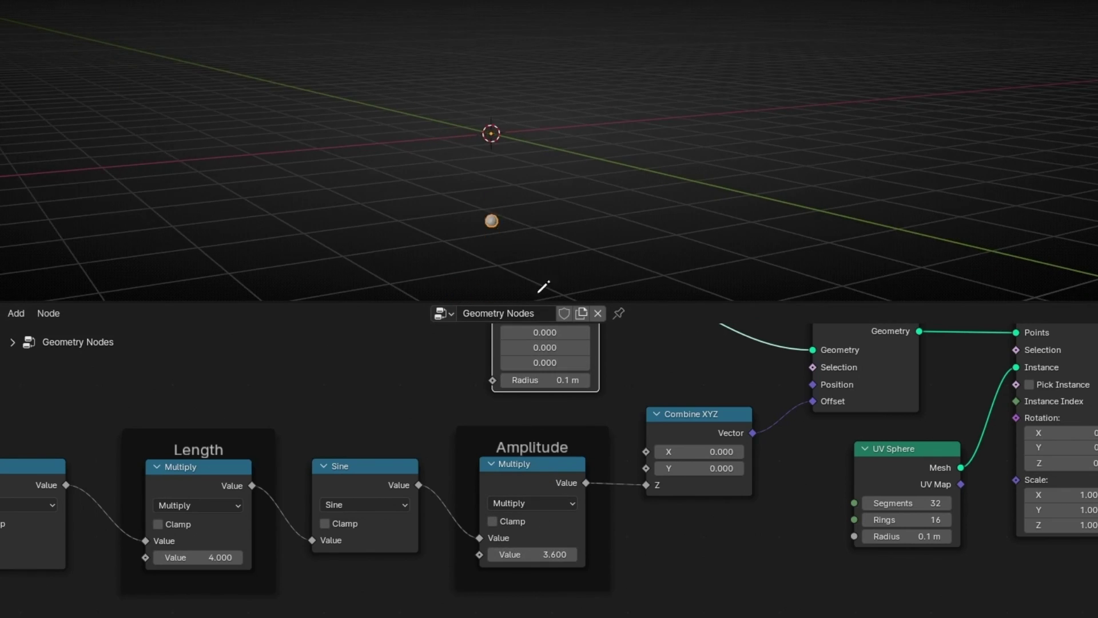
scroll(564, 211, up, 2)
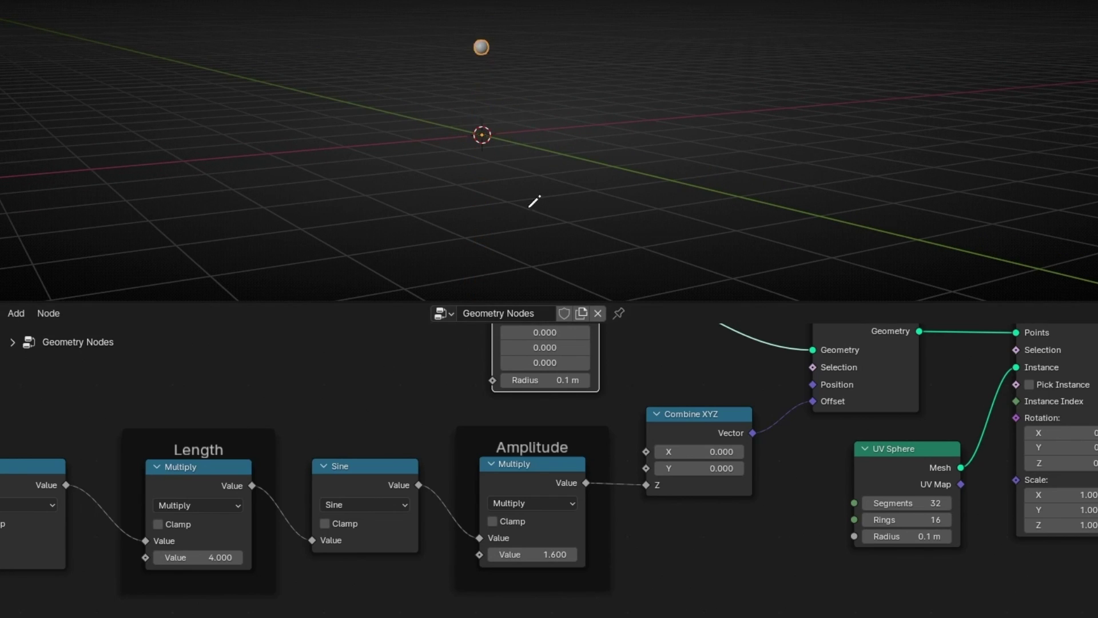
- Try a Length multiplier of 10.1, and set the multiplier to 11.2 for faster sphere motion
middle_drag(176, 428, 384, 425)
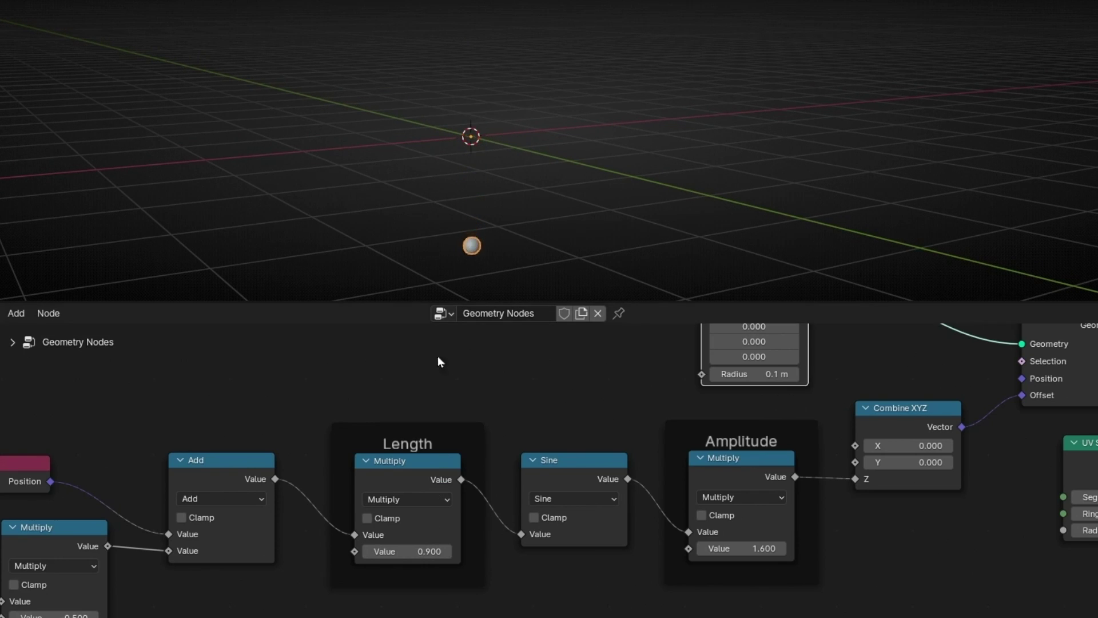
drag(420, 552, 433, 552)
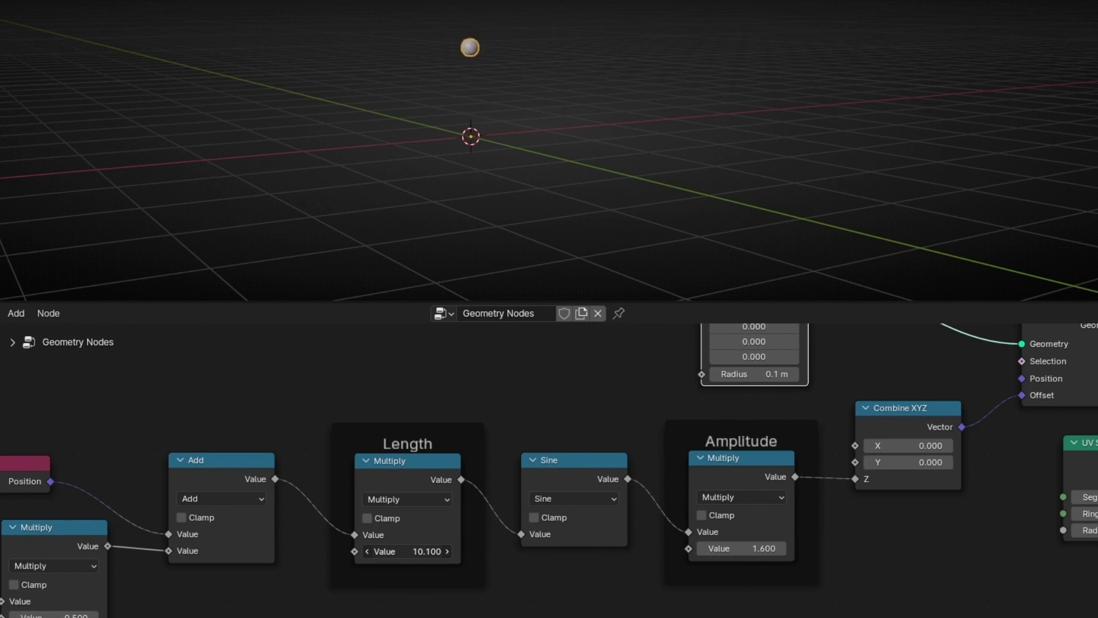
drag(436, 551, 452, 551)
middle_drag(517, 159, 721, 140)
middle_drag(811, 140, 521, 153)
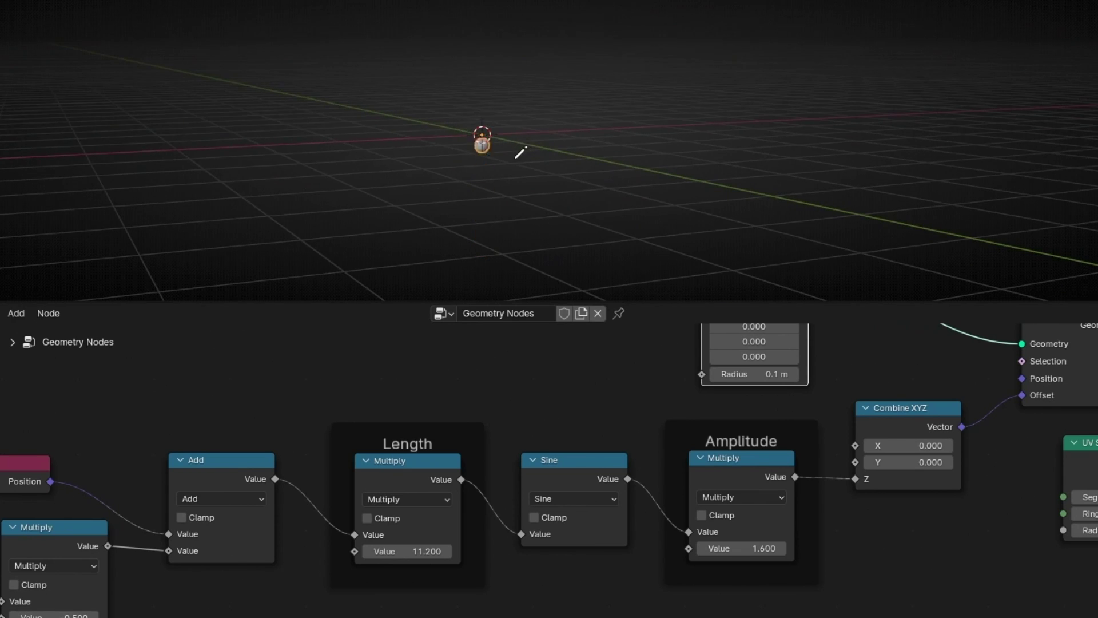
scroll(527, 434, down, 4)
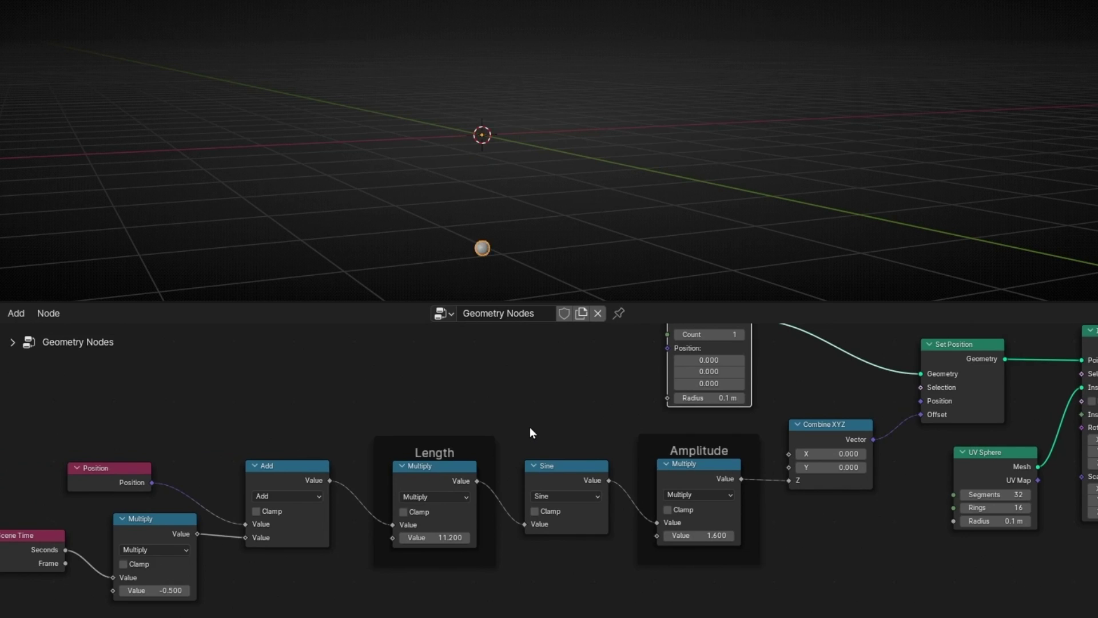
- Sketch a wave-shaped annotation around the sphere in the 3D view and undo it
middle_drag(547, 422, 354, 508)
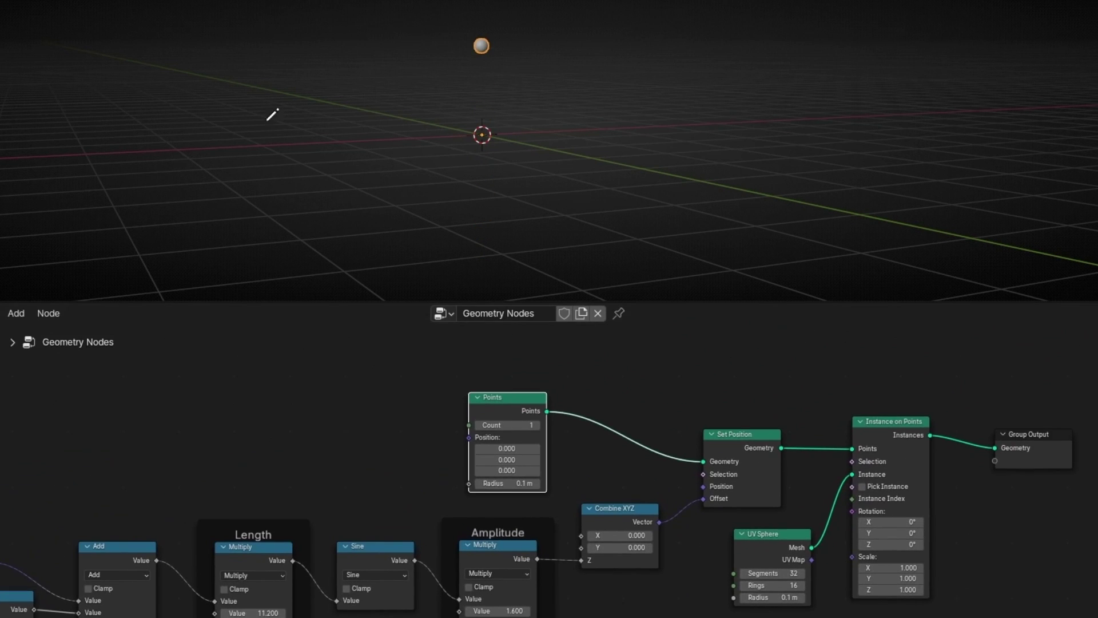
middle_drag(264, 179, 203, 188)
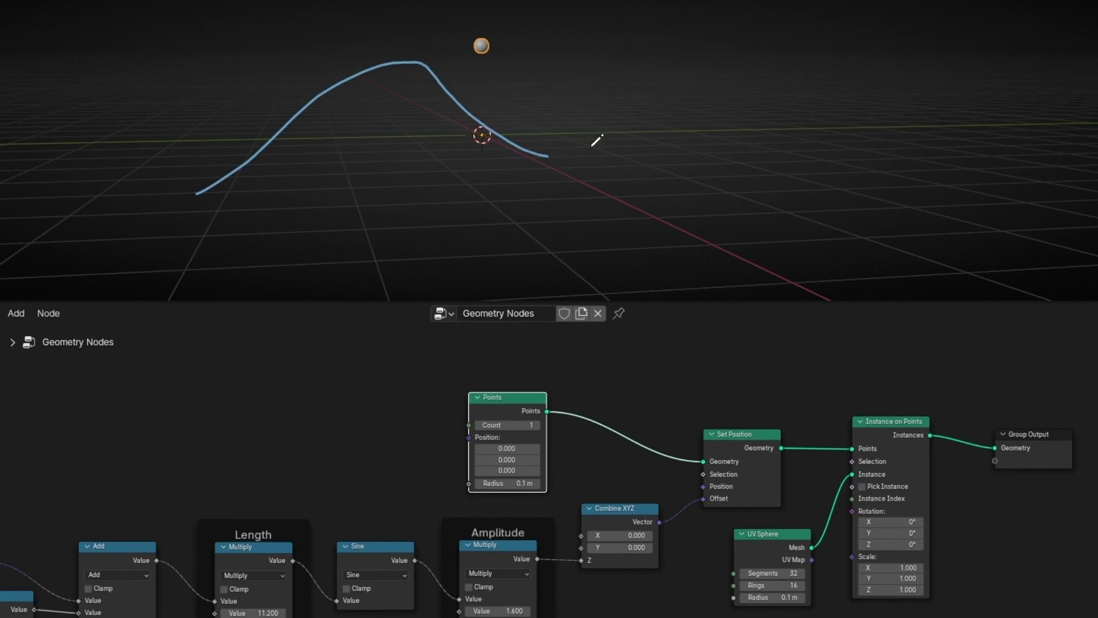
key(ctrl+z)
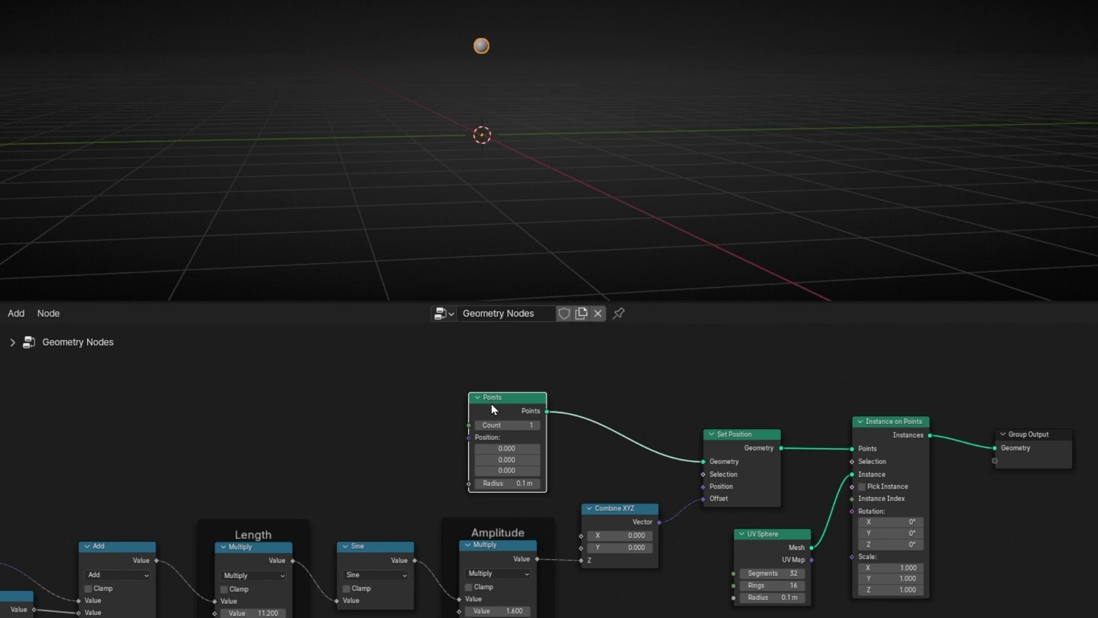
- Replace the Points node with a Grid node connected to the Geometry input of Set Position
key(Delete)
drag(708, 461, 462, 401)
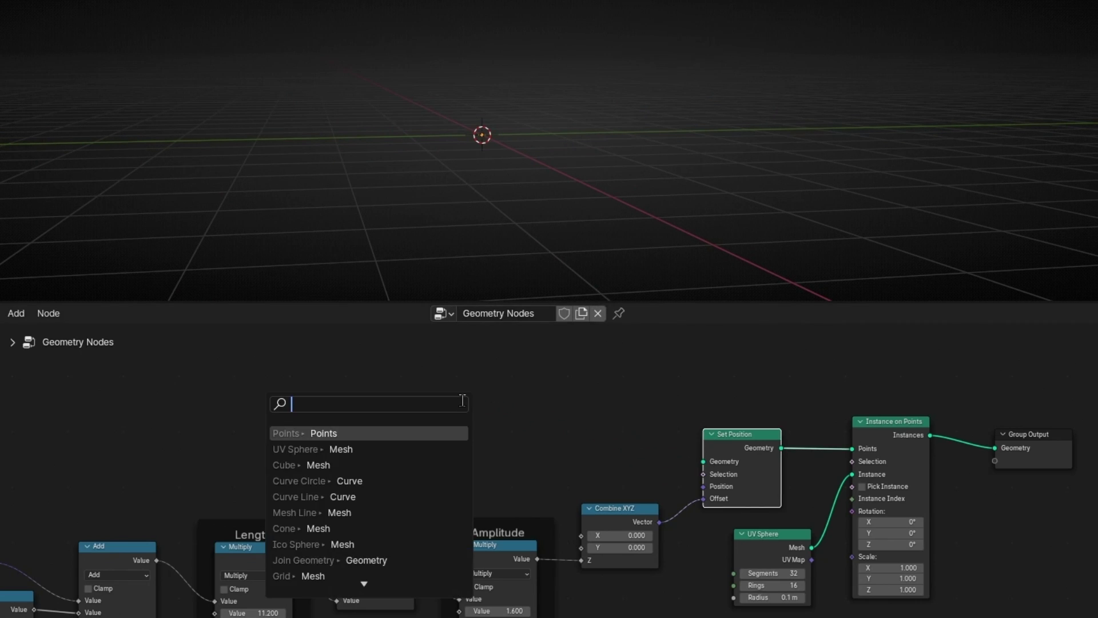
text(grid)
key(Return)
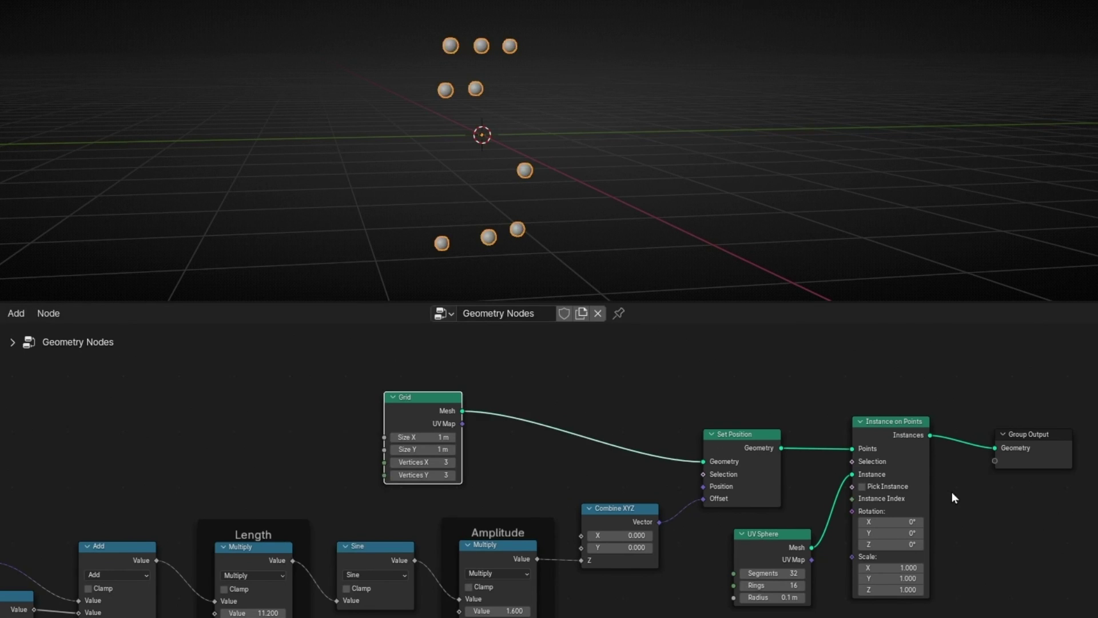
- Remove the UV Sphere and Instance on Points nodes so that Set Position feeds the Group Output directly
middle_drag(894, 488, 547, 452)
drag(580, 617, 403, 518)
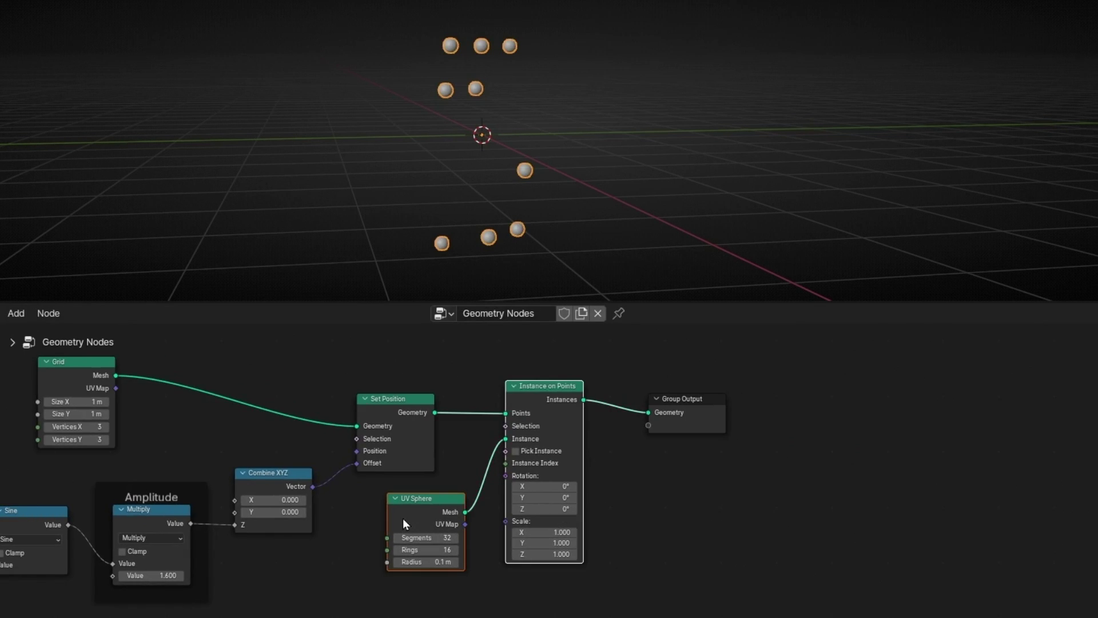
key(x)
- Set the Grid node's Size X and Y to 5.4 m and its Vertices X and Y to 65
middle_drag(236, 359, 569, 397)
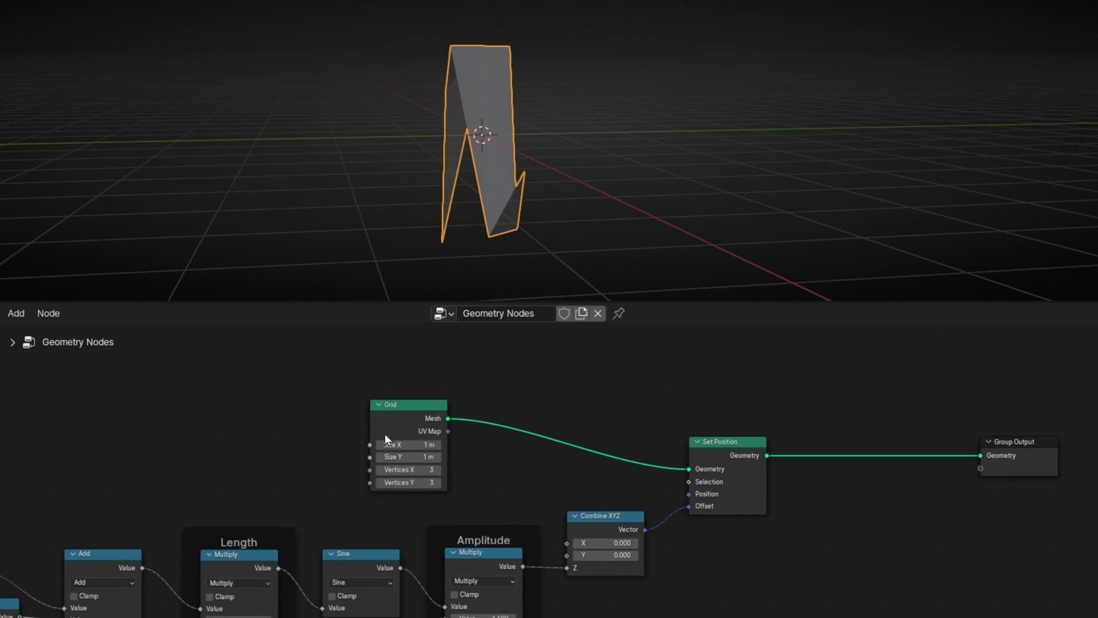
drag(385, 441, 476, 482)
scroll(483, 211, down, 4)
middle_drag(490, 215, 527, 227)
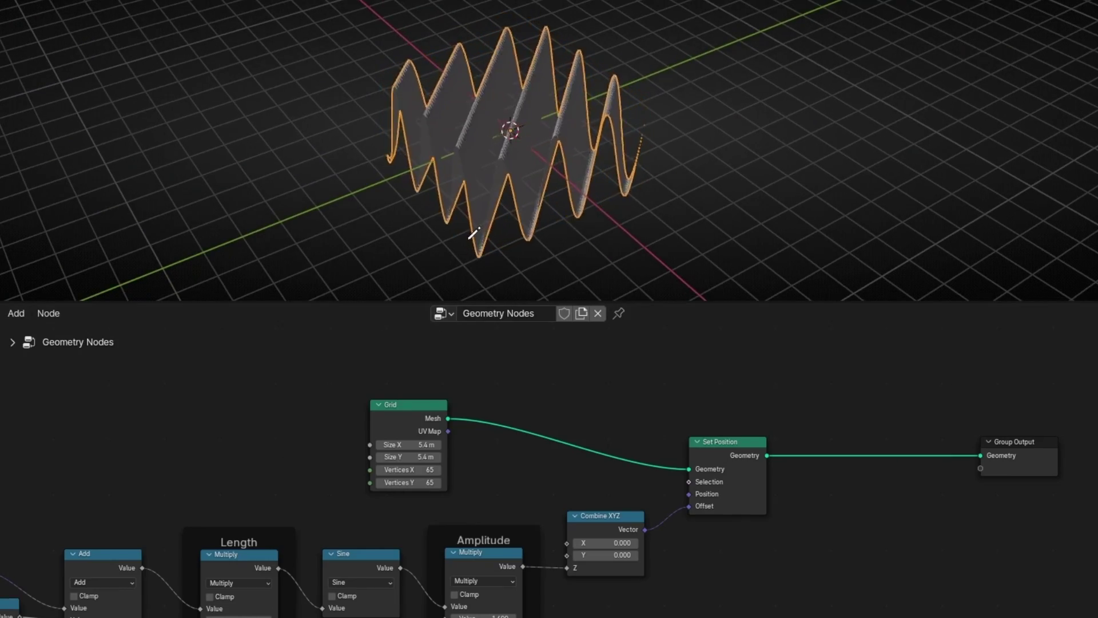
scroll(471, 233, up, 3)
- Set the Amplitude multiplier to 0.2 and erase the diagonal arrow annotation drawn over the grid
middle_drag(321, 379, 479, 296)
scroll(623, 576, up, 2)
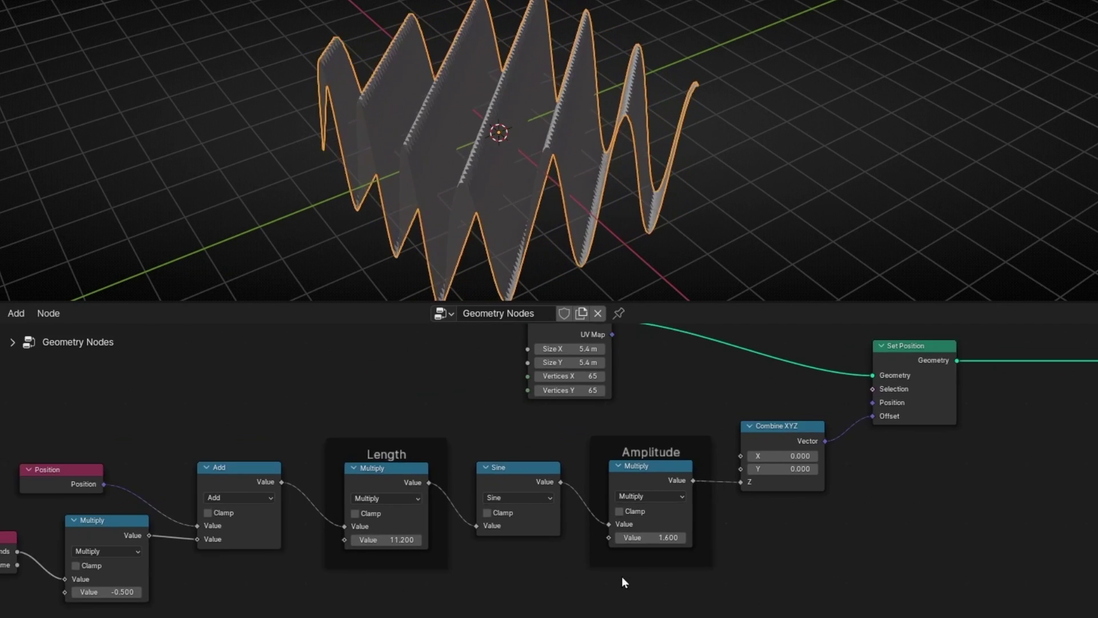
middle_drag(647, 560, 586, 578)
drag(598, 551, 558, 551)
middle_drag(584, 233, 461, 143)
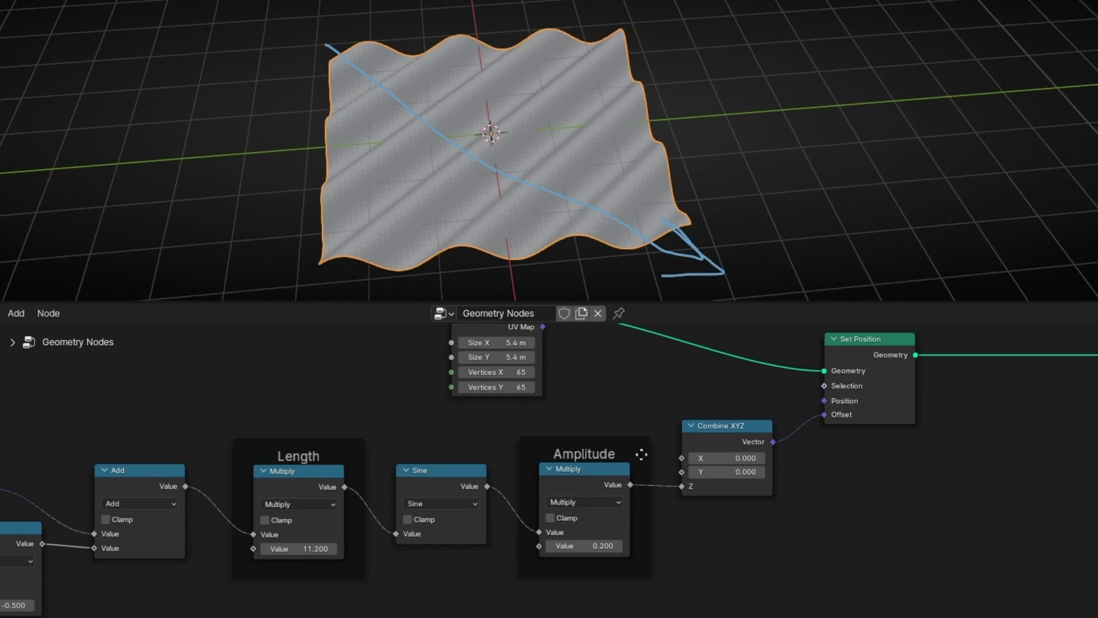
right_drag(716, 255, 264, 98)
- Insert a Separate XYZ node between Position and Add, feeding its X output into the Add node
mouse_move(83, 445)
middle_down()
mouse_move(491, 431)
mouse_move(484, 454)
middle_up()
click(370, 493)
drag(370, 489, 345, 440)
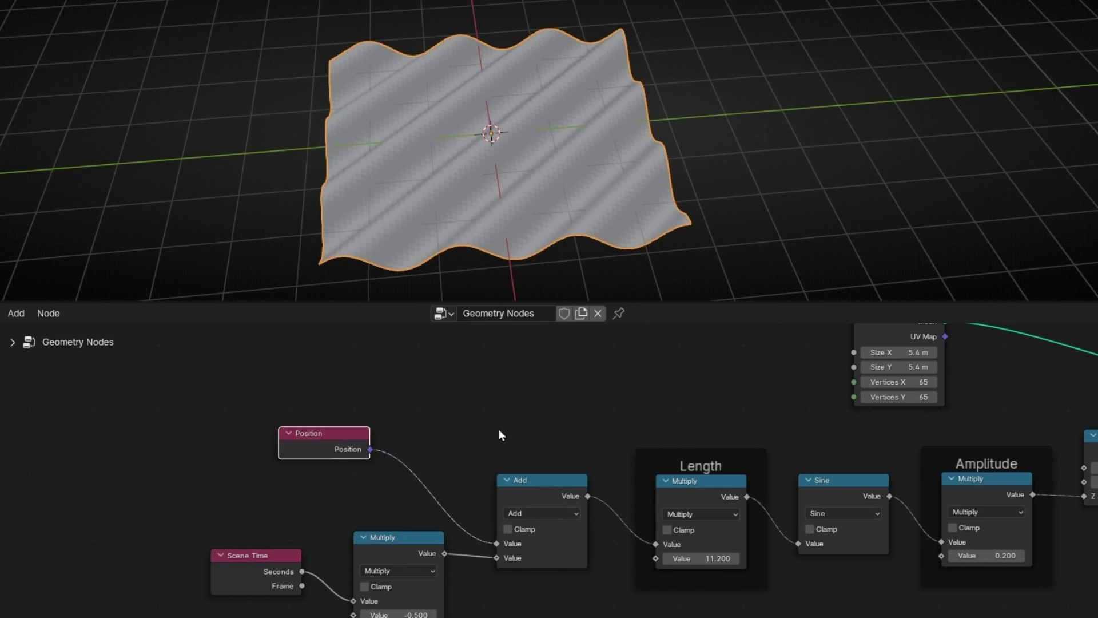
key(shift+a)
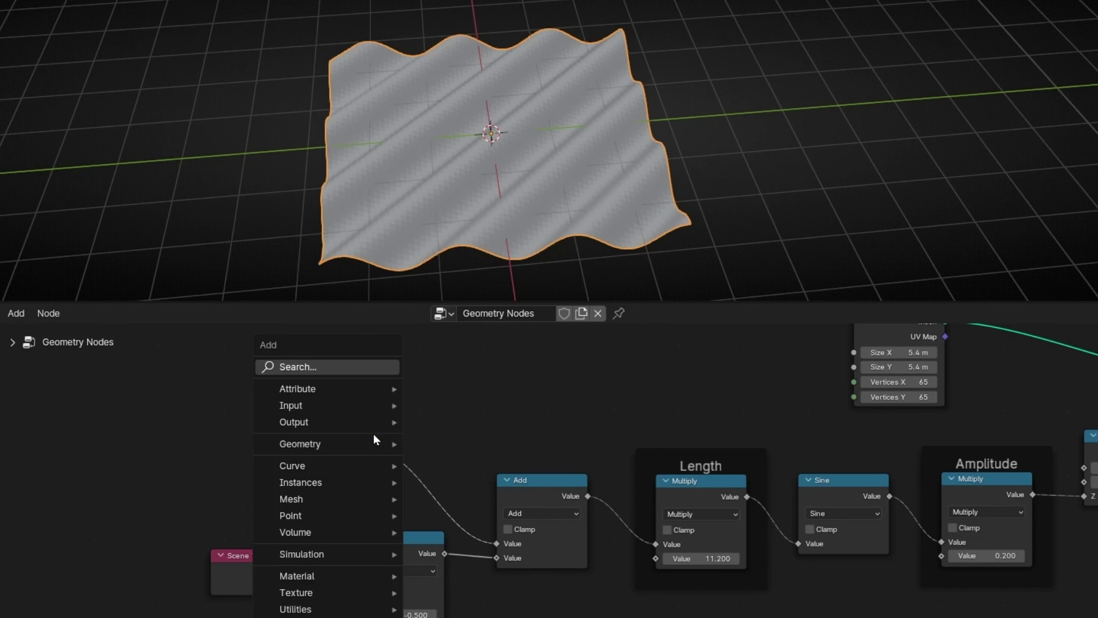
text(sep)
key(Return)
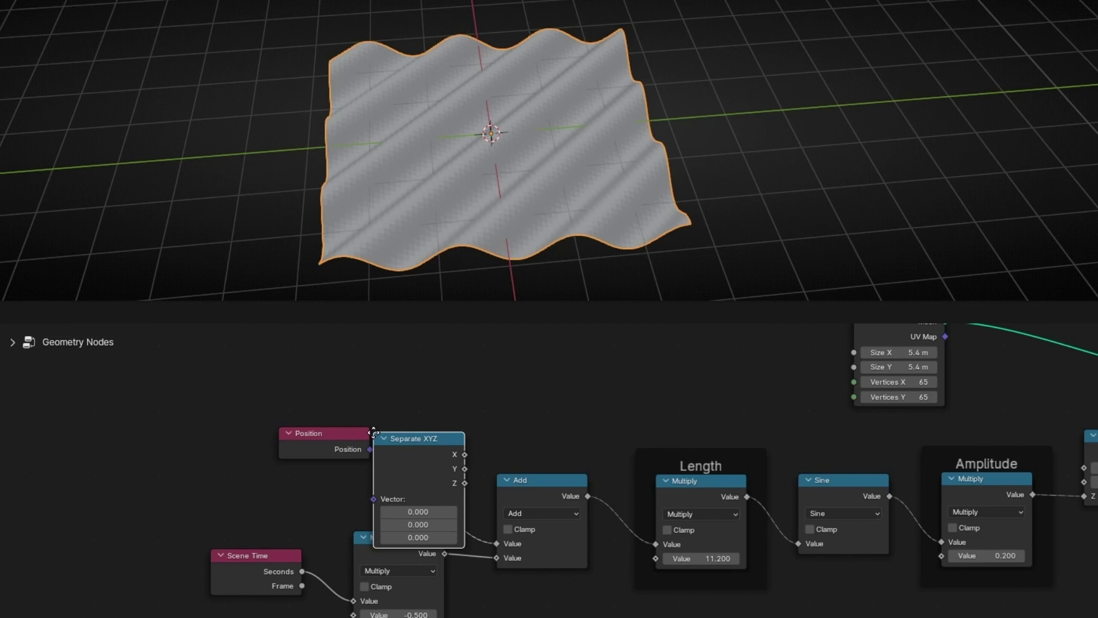
click(423, 413)
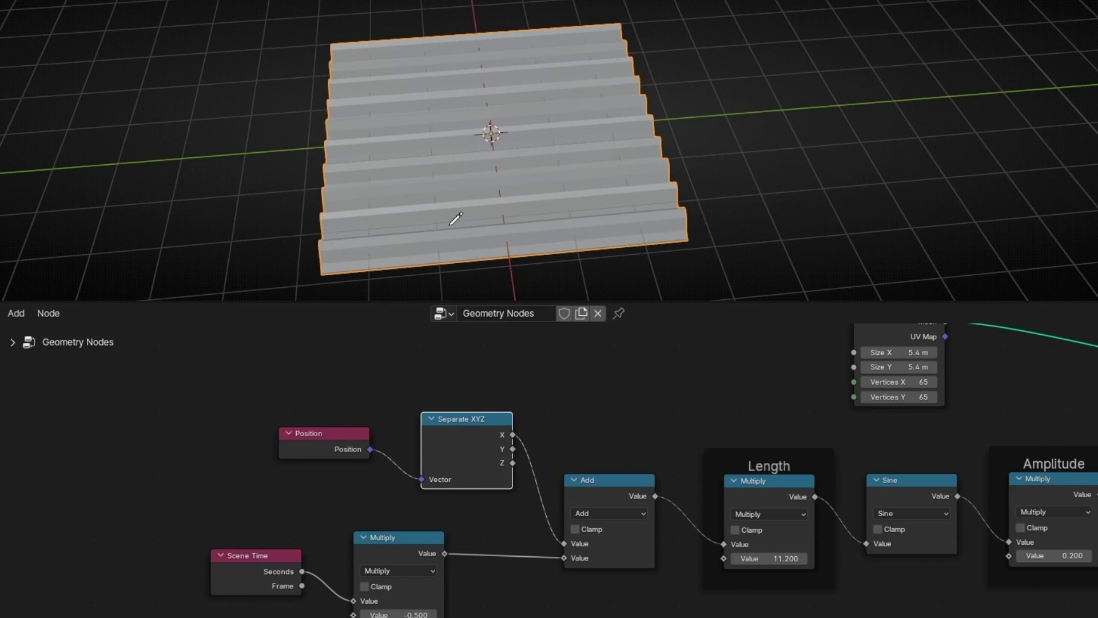
- Try the Y and Z outputs of Separate XYZ as the Add node's input, and reconnect the X output
middle_drag(456, 218, 597, 153)
middle_drag(458, 419, 315, 467)
scroll(287, 430, up, 5)
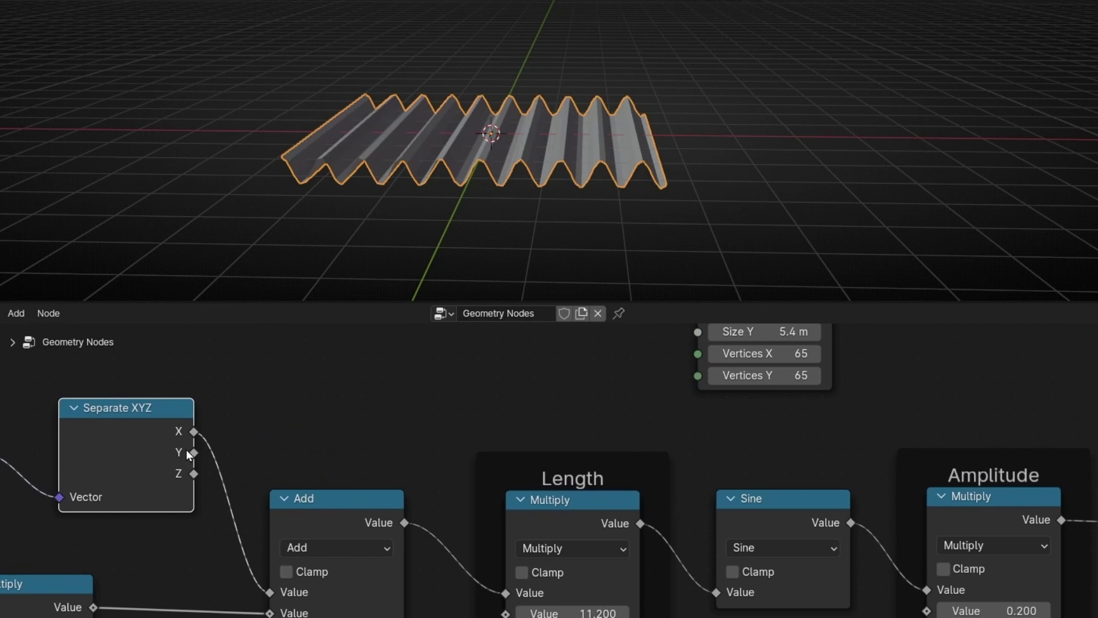
drag(193, 453, 270, 592)
middle_drag(515, 238, 346, 270)
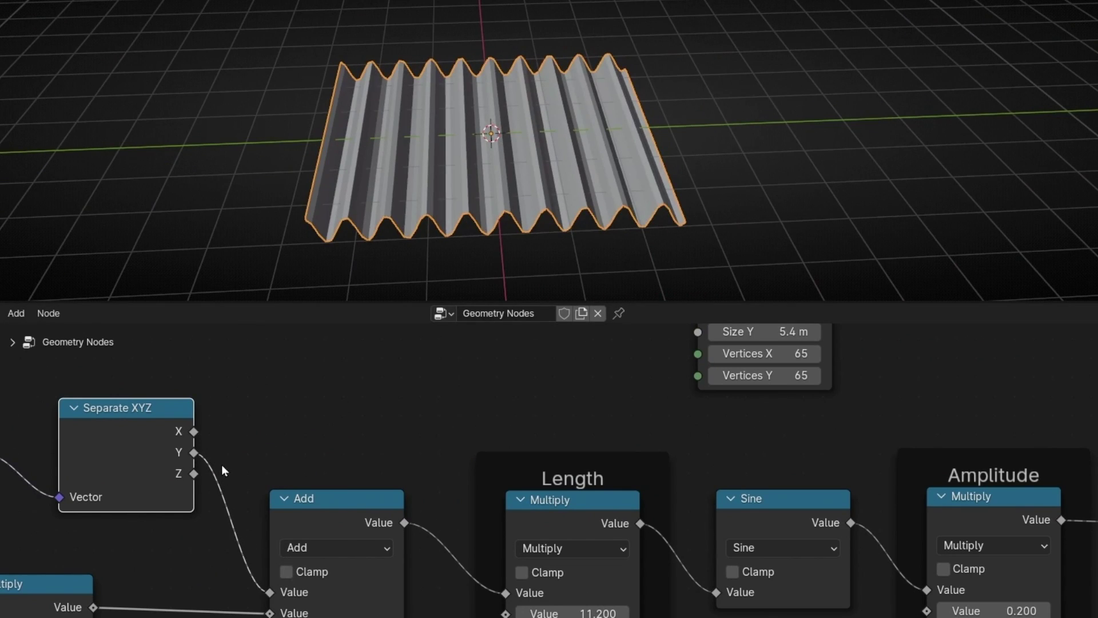
drag(195, 473, 270, 591)
middle_drag(486, 246, 634, 234)
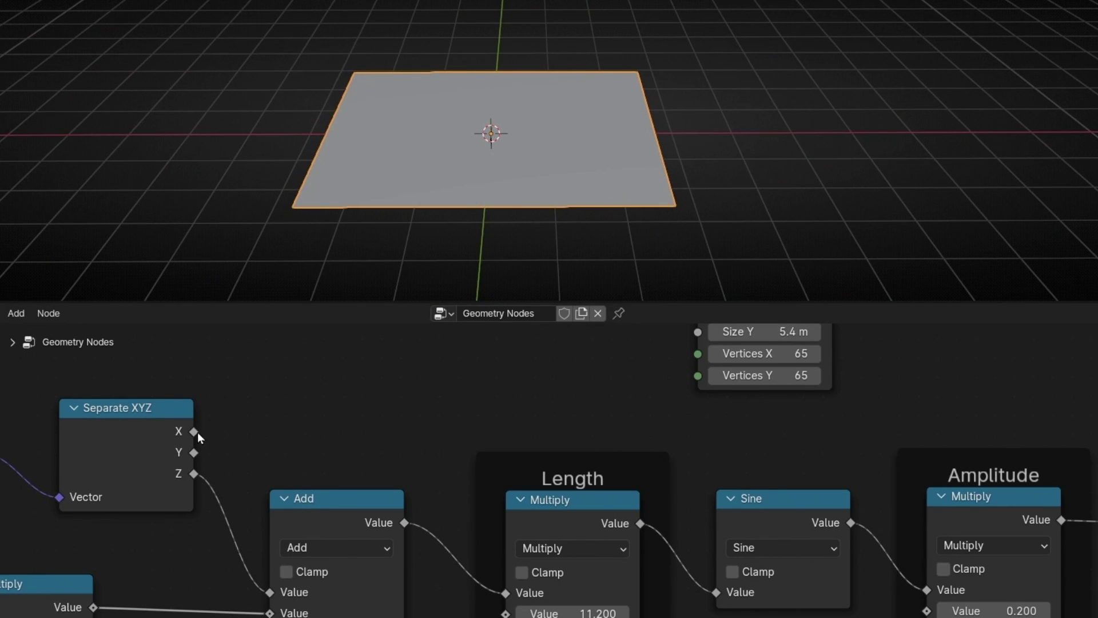
drag(196, 432, 270, 592)
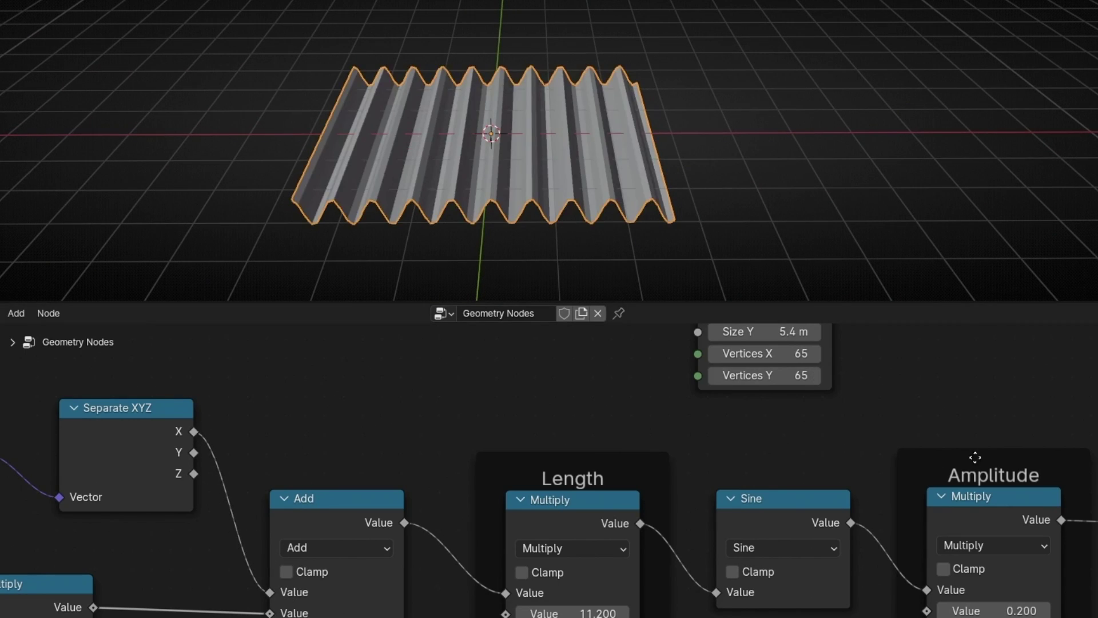
- Toggle the animation playback, and set the Grid node's Vertices X and Y to 281 for a smoother surface
middle_drag(975, 456, 554, 464)
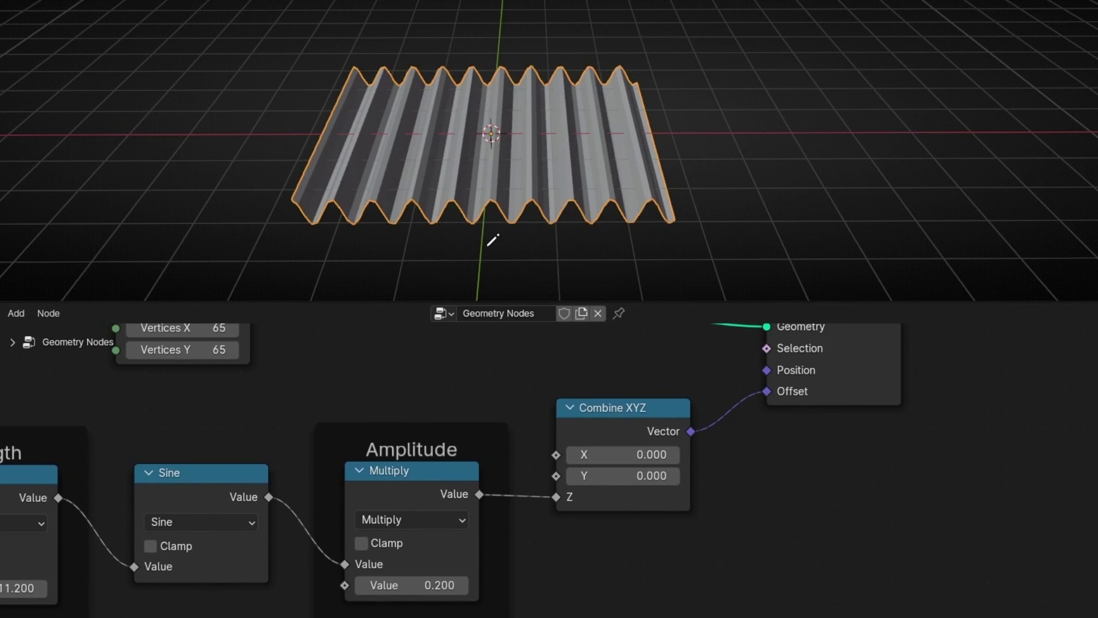
middle_drag(493, 240, 500, 208)
scroll(509, 189, up, 3)
key(space)
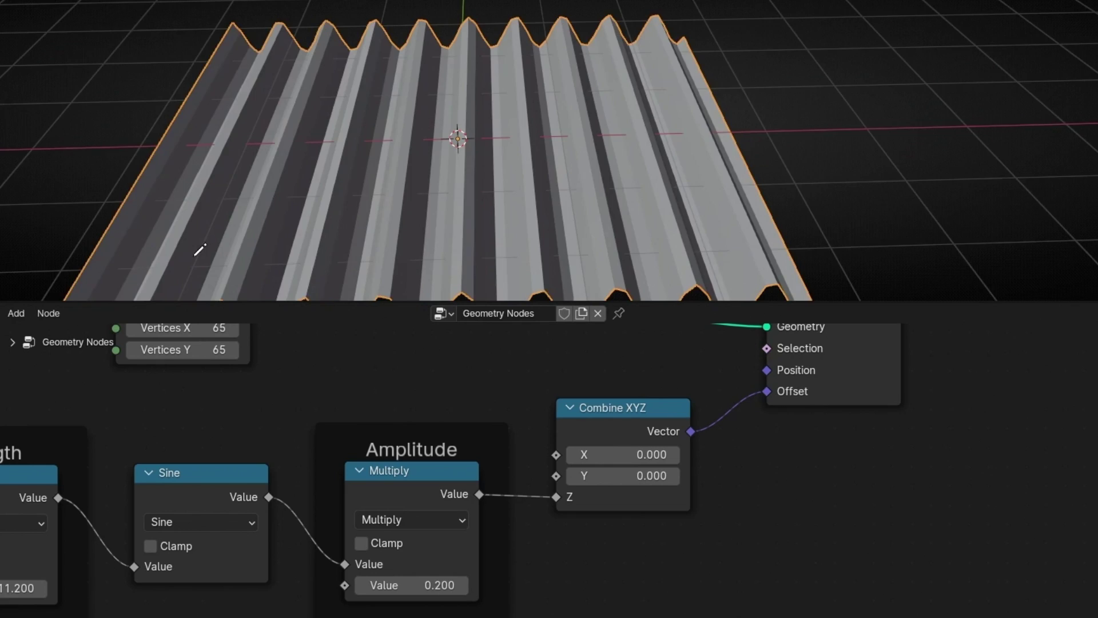
middle_drag(98, 343, 223, 525)
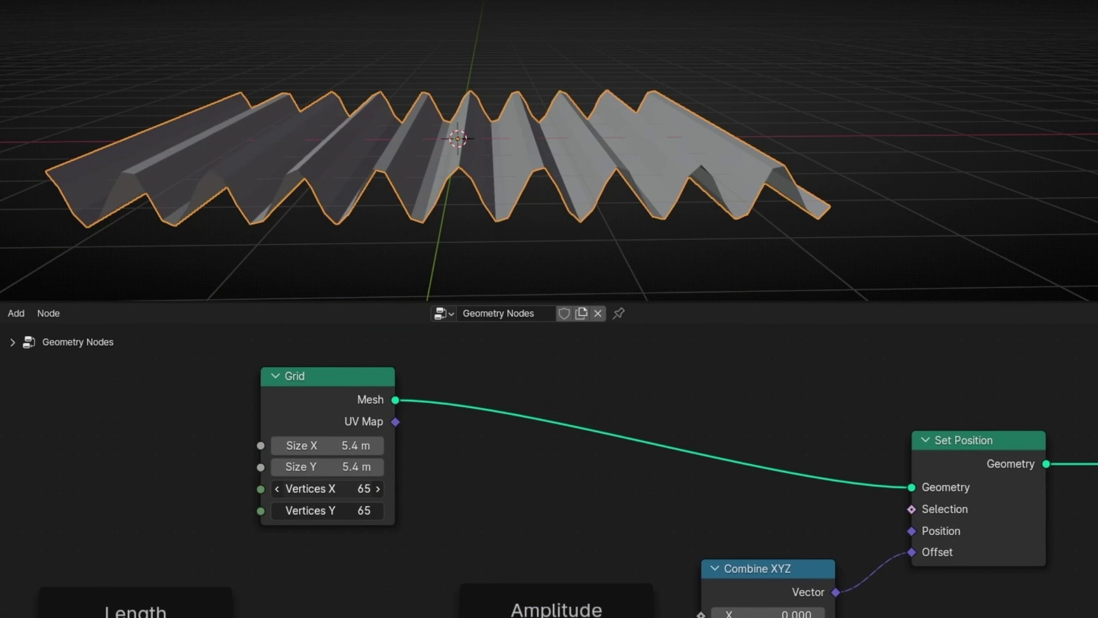
drag(328, 490, 450, 490)
middle_drag(410, 210, 418, 159)
- Set the Length multiplier to 2.4, and try an Amplitude multiplier of 1 before reducing it for a gentler wave
middle_drag(480, 464, 560, 606)
drag(642, 572, 649, 571)
drag(216, 575, 279, 578)
middle_drag(257, 232, 278, 247)
scroll(278, 248, down, 1)
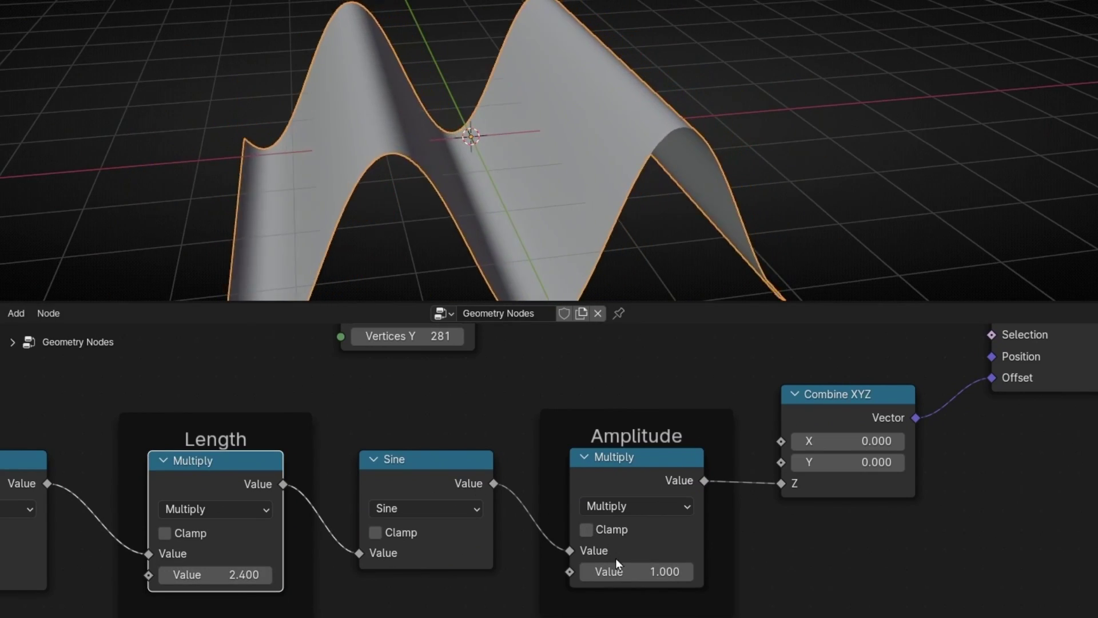
drag(623, 572, 609, 572)
middle_drag(380, 279, 682, 252)
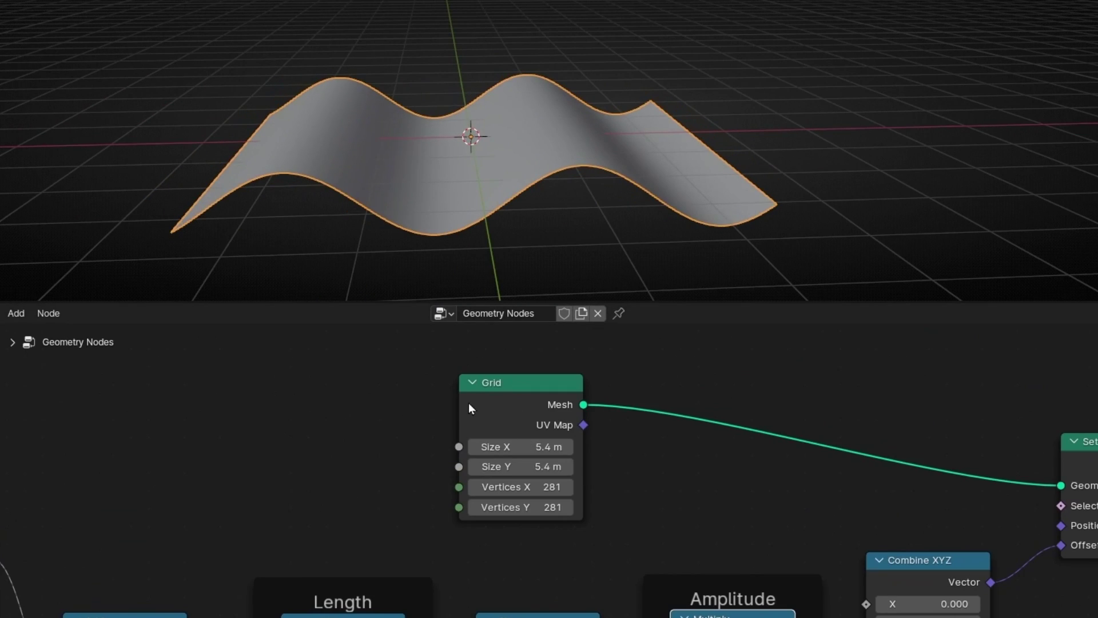
- Replace the Grid node with a Cube mesh node feeding the Set Position node's Geometry input
key(x)
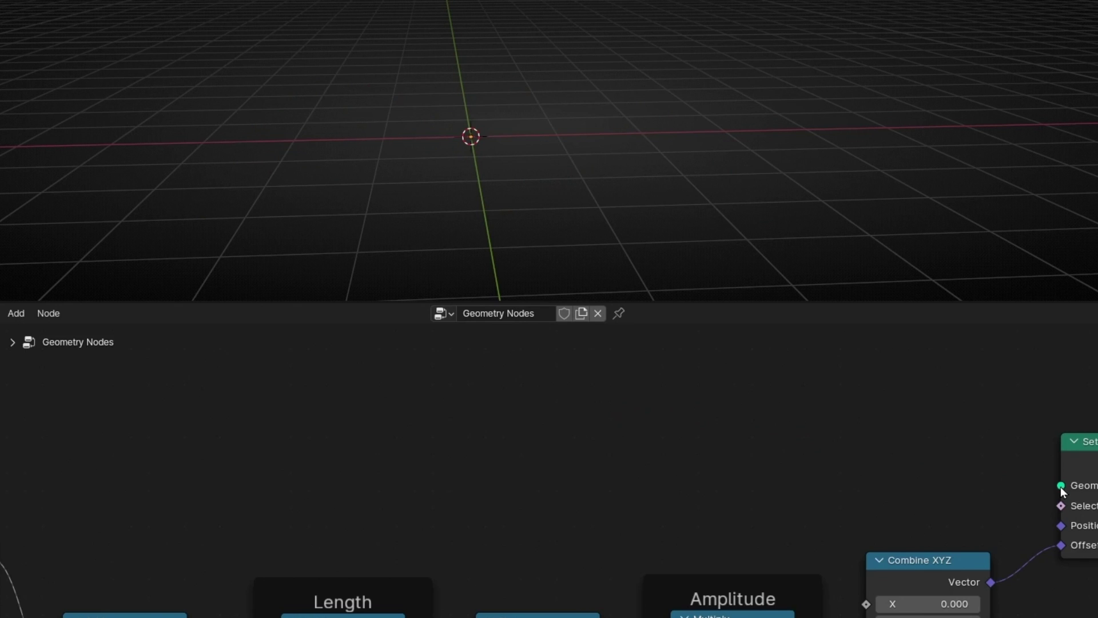
drag(741, 433, 744, 433)
text(cube)
key(Return)
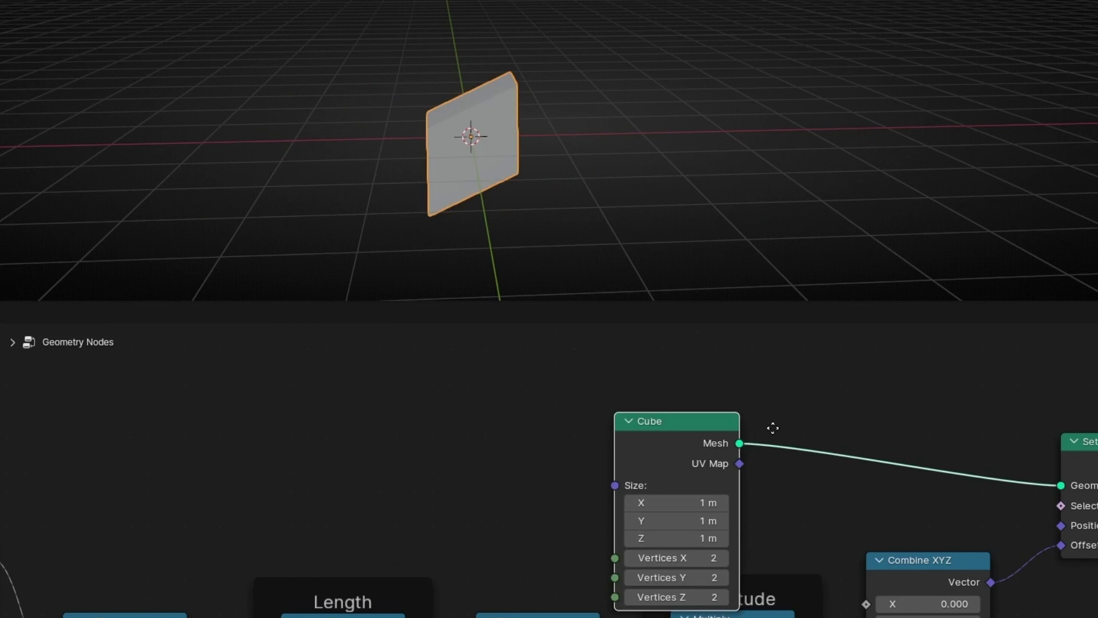
click(701, 387)
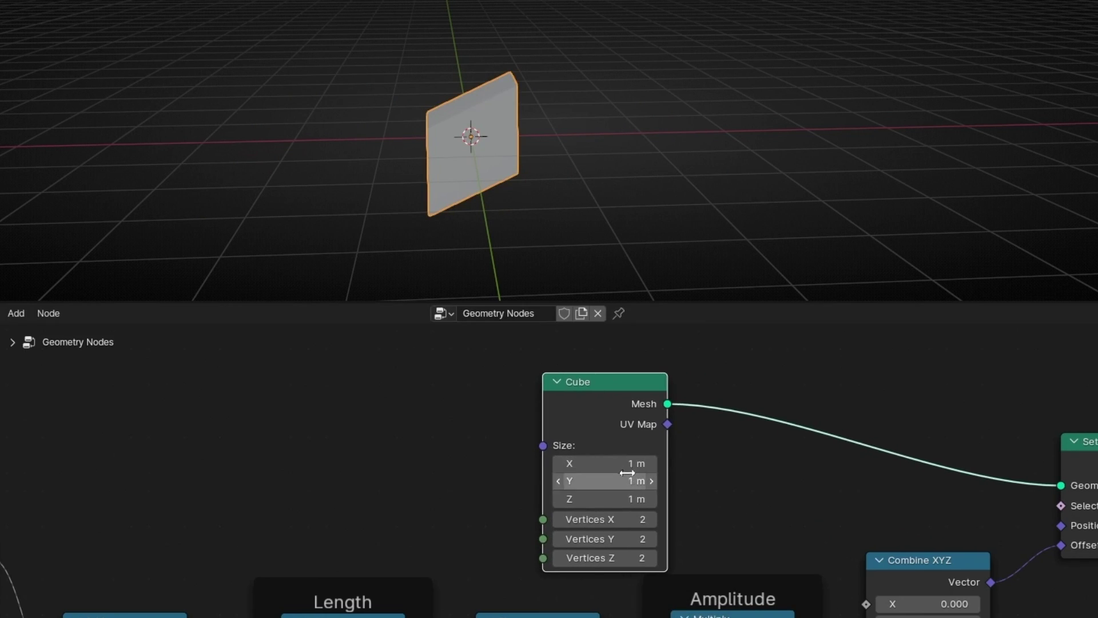
- Set the Cube node's Vertices X, Y and Z to 61
mouse_move(625, 525)
mouse_down()
mouse_move(625, 540)
mouse_move(624, 521)
mouse_up()
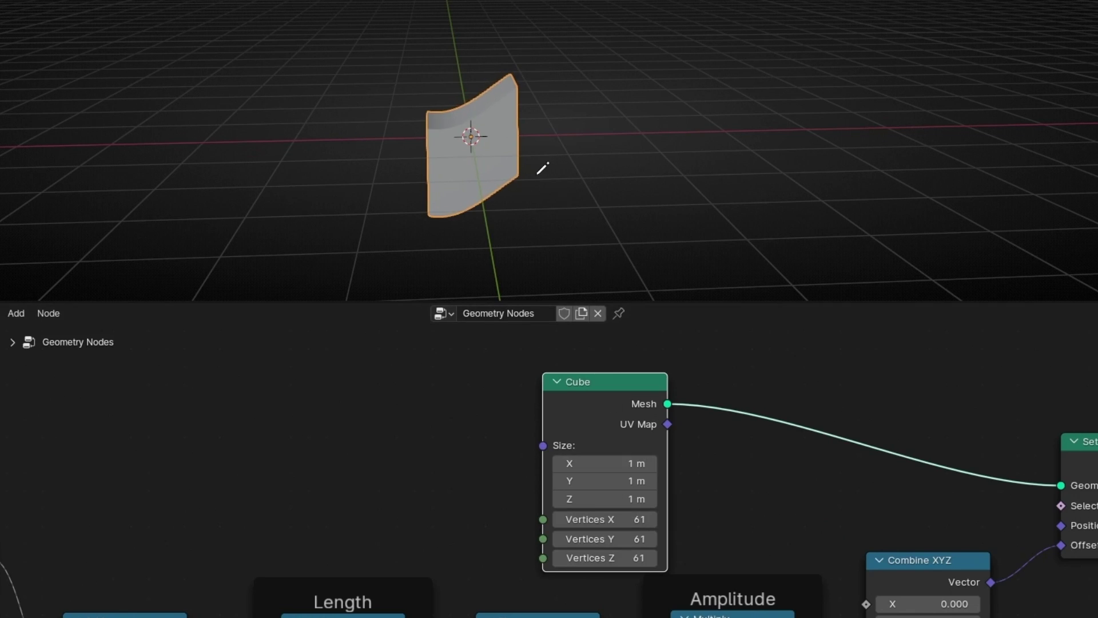
mouse_move(543, 167)
middle_down()
mouse_move(540, 192)
mouse_move(177, 186)
mouse_move(703, 196)
mouse_move(429, 184)
mouse_move(441, 135)
mouse_move(401, 159)
mouse_move(823, 191)
mouse_move(434, 177)
middle_up()
middle_drag(406, 467, 520, 394)
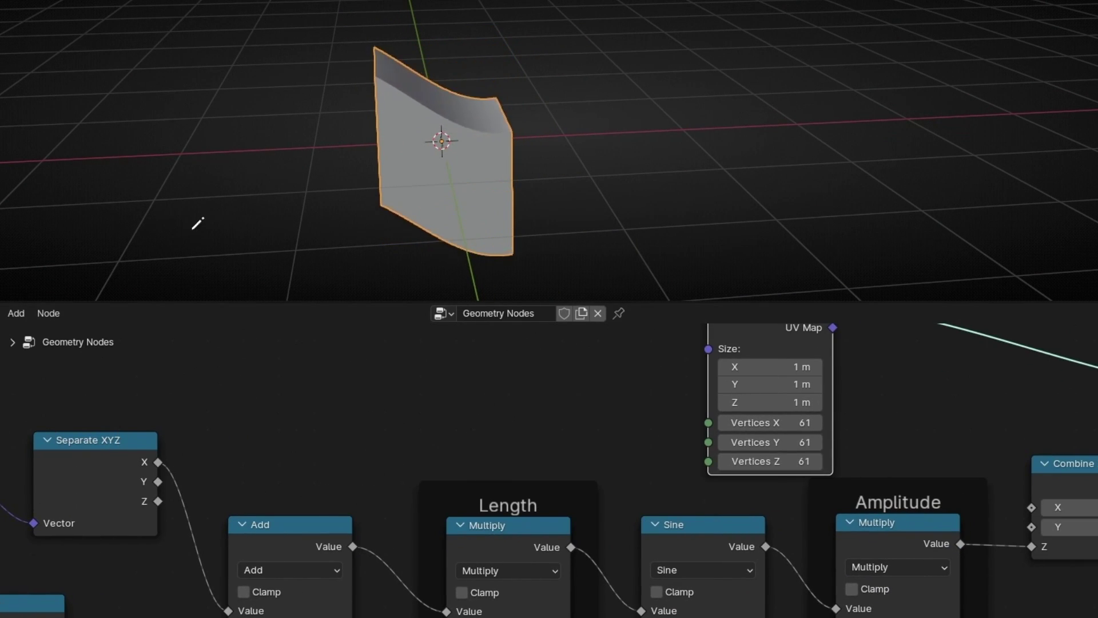
mouse_move(126, 170)
mouse_down()
mouse_move(322, 166)
mouse_move(86, 182)
mouse_up()
key(ctrl+z)
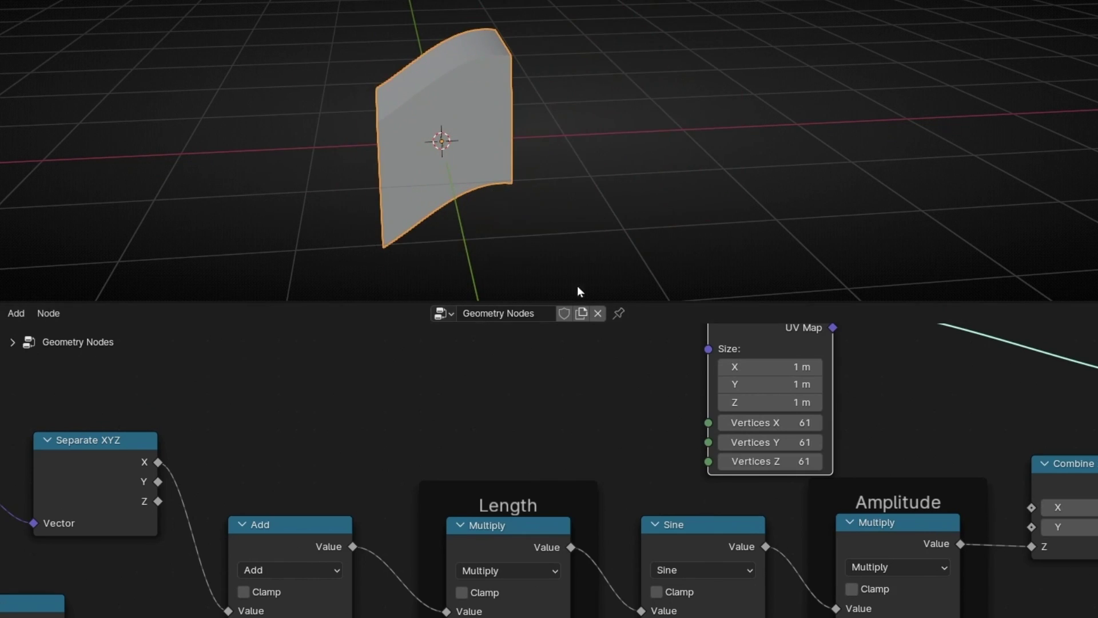
middle_drag(634, 346, 438, 398)
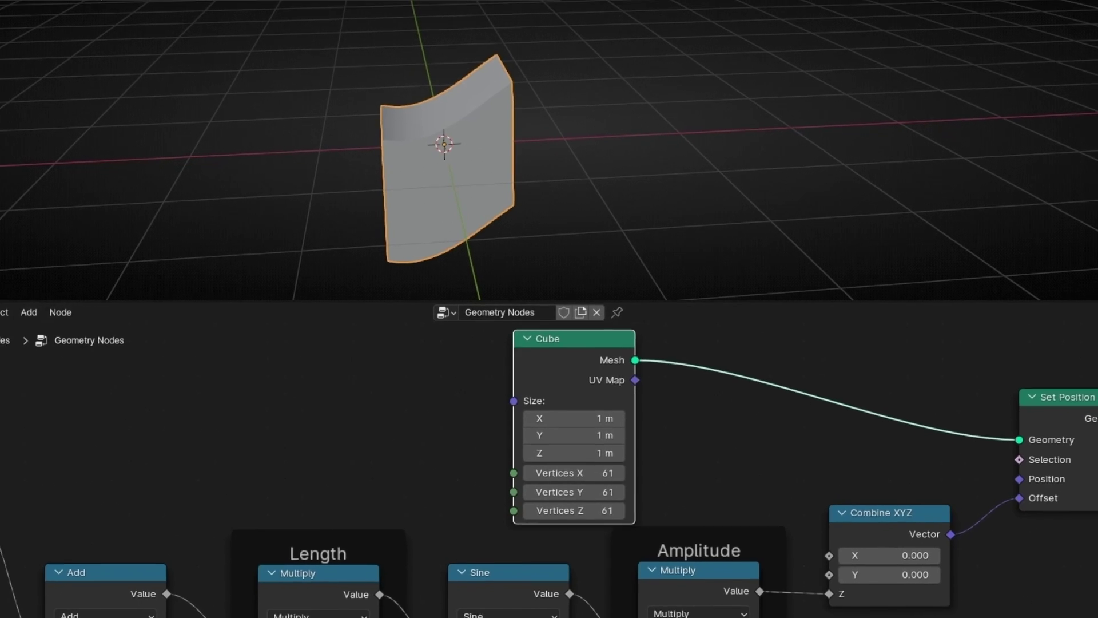
- Add a Monkey mesh to the scene and bring it into the Cube object's node tree as an Object Info node
click(167, 38)
mouse_move(212, 52)
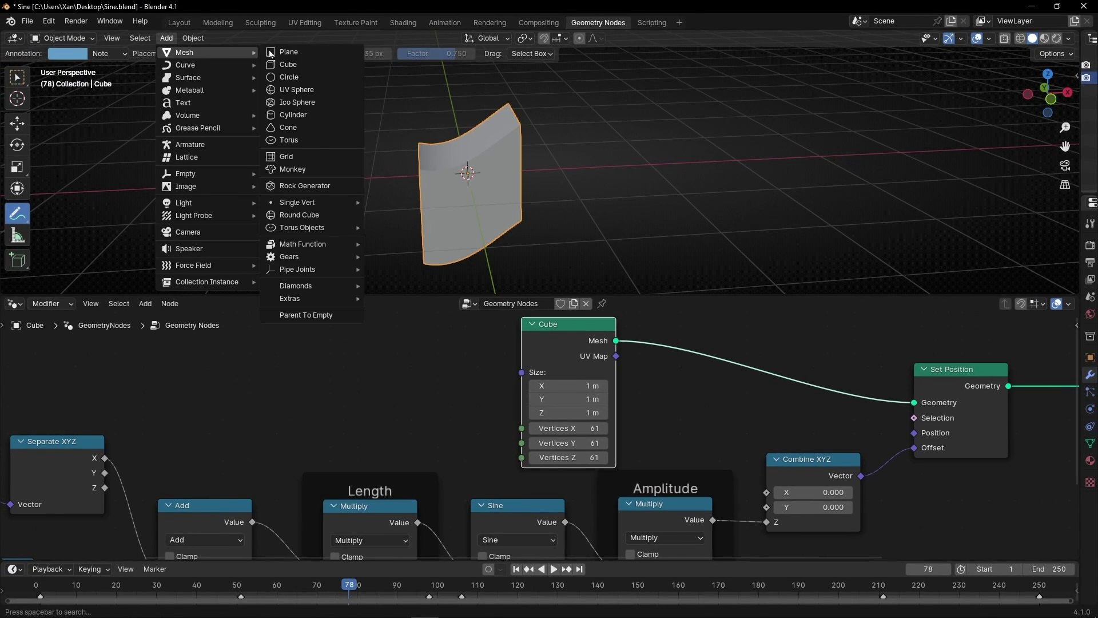
click(310, 171)
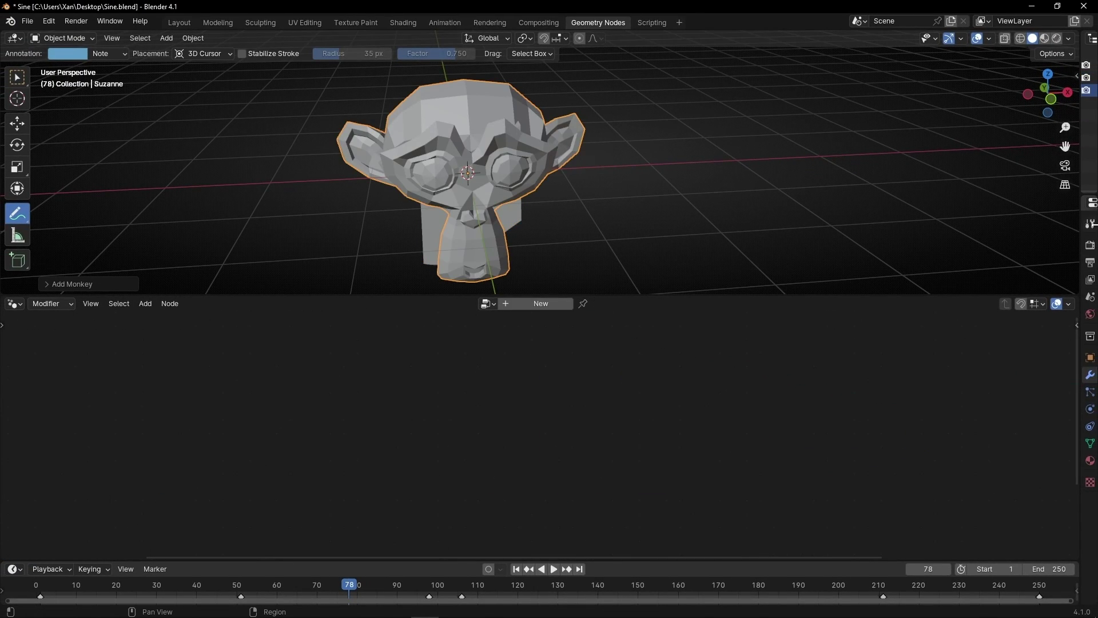
drag(1080, 184, 907, 183)
click(970, 80)
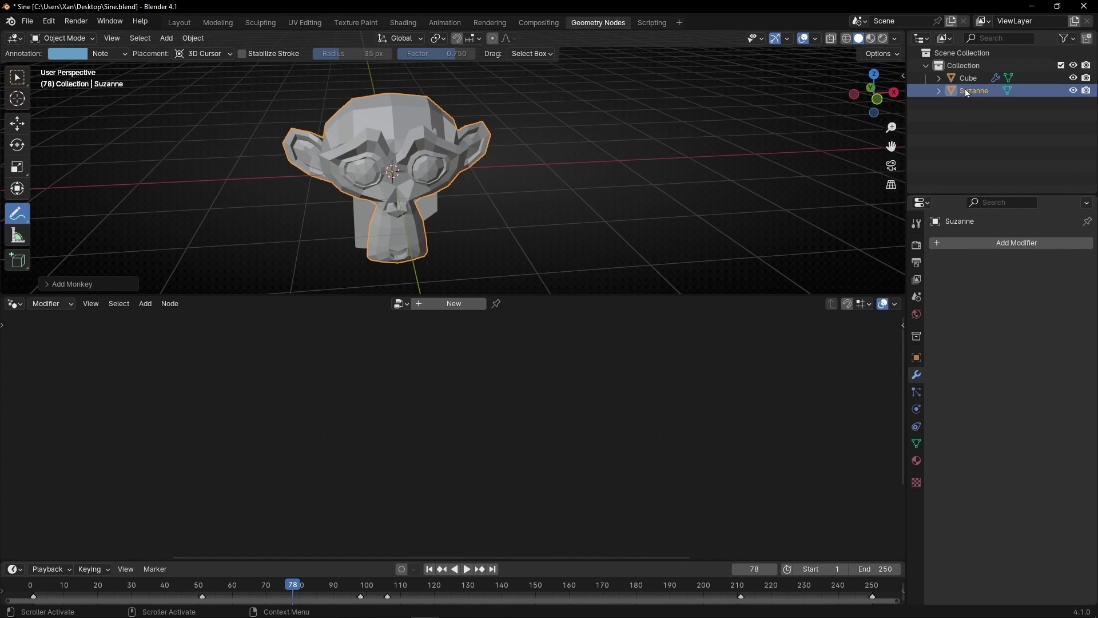
drag(972, 91, 306, 378)
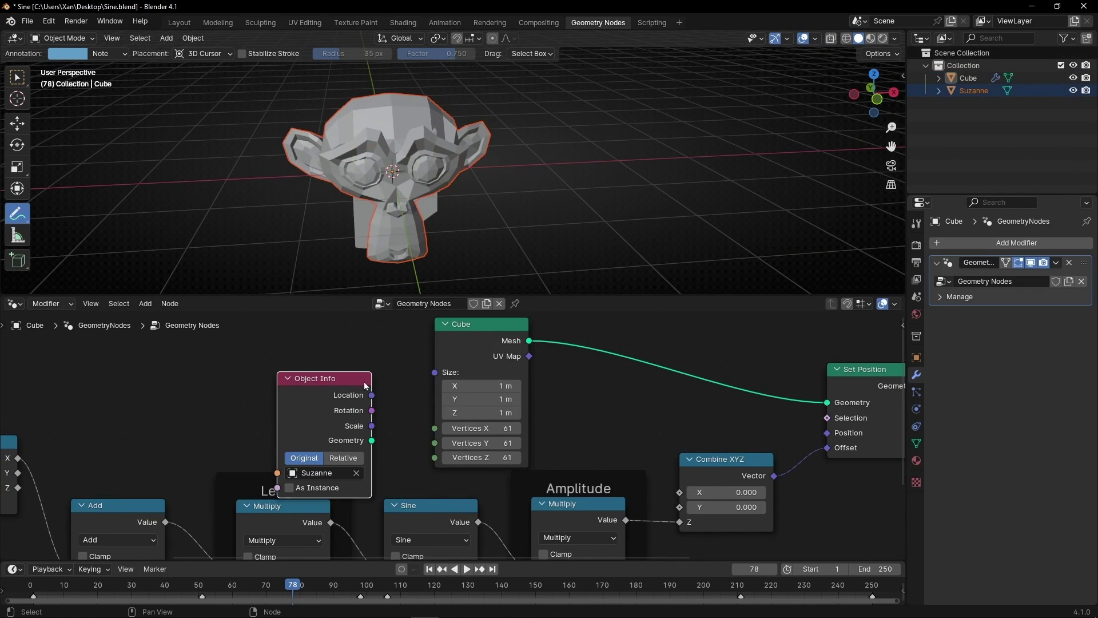
- Replace the Cube node with the Object Info node's Geometry output feeding Set Position, and hide the original Suzanne object
click(465, 343)
key(Delete)
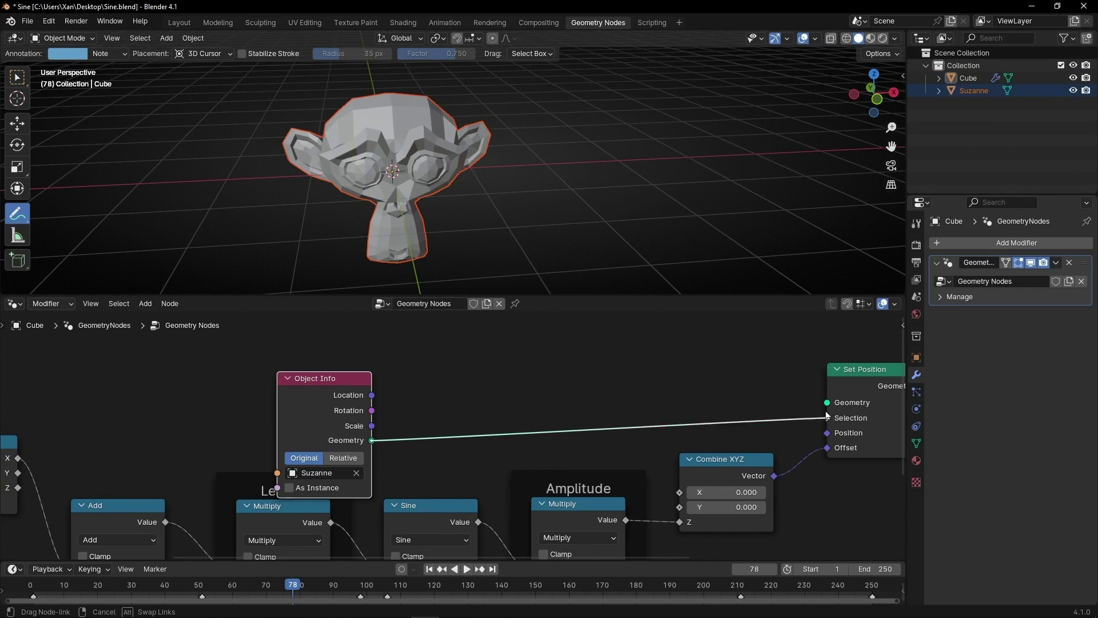
drag(827, 416, 827, 402)
click(1074, 91)
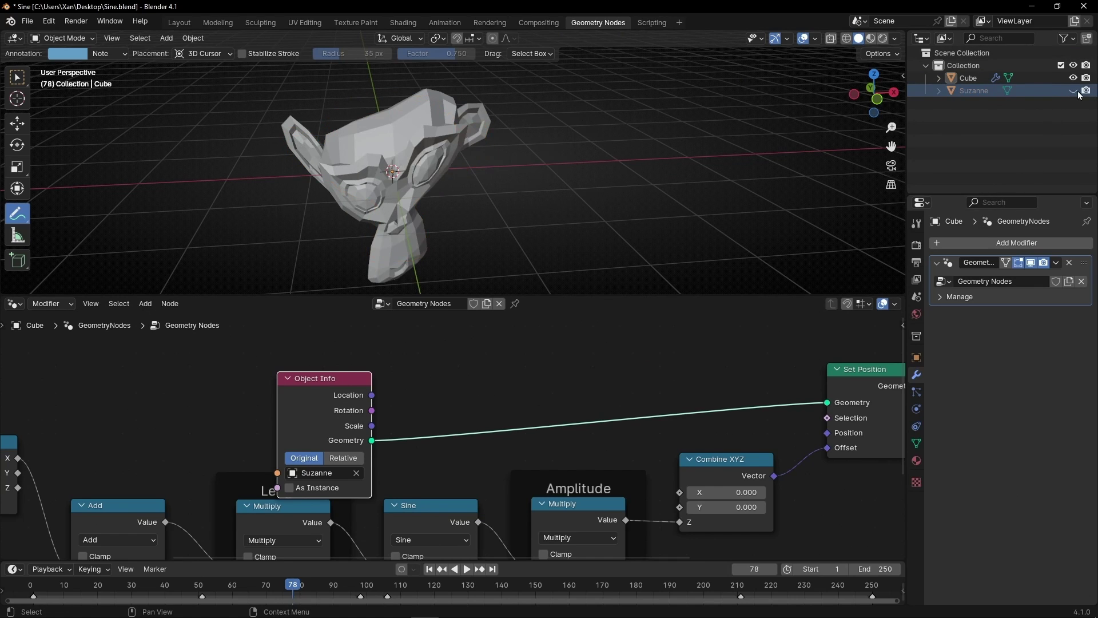
drag(307, 383, 568, 341)
- Set the Amplitude multiplier to 0.2 and the Length multiplier to 8.9 while previewing the animated wave on the monkey
mouse_move(468, 235)
middle_down()
mouse_move(370, 210)
mouse_move(293, 210)
mouse_move(366, 223)
mouse_move(709, 225)
mouse_move(457, 226)
middle_up()
scroll(446, 408, down, 4)
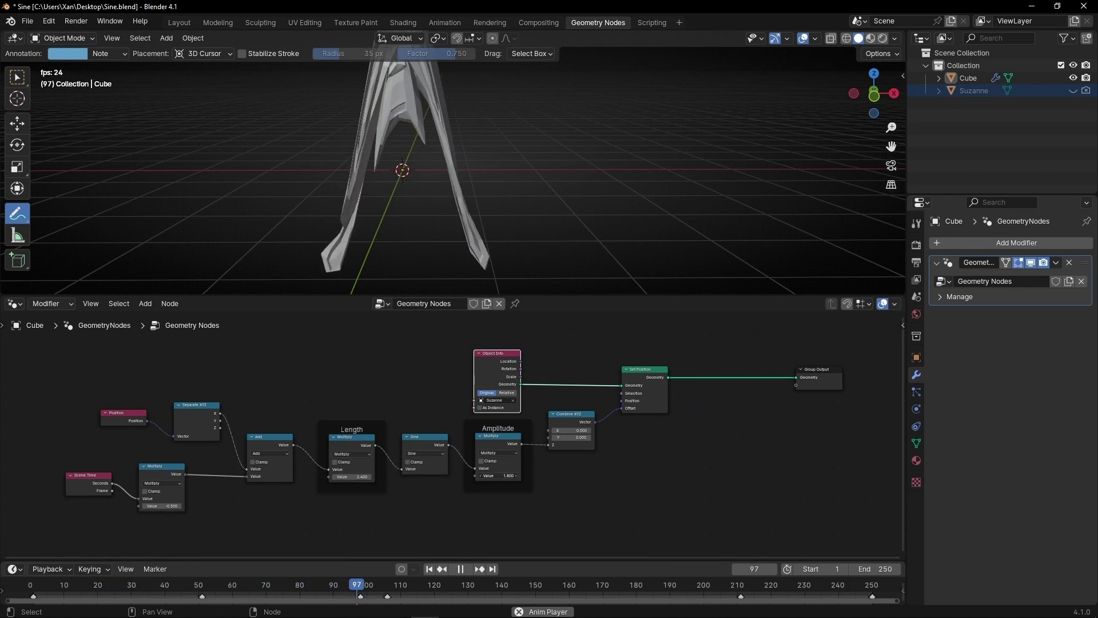
mouse_move(422, 209)
middle_down()
mouse_move(608, 221)
mouse_move(426, 218)
middle_up()
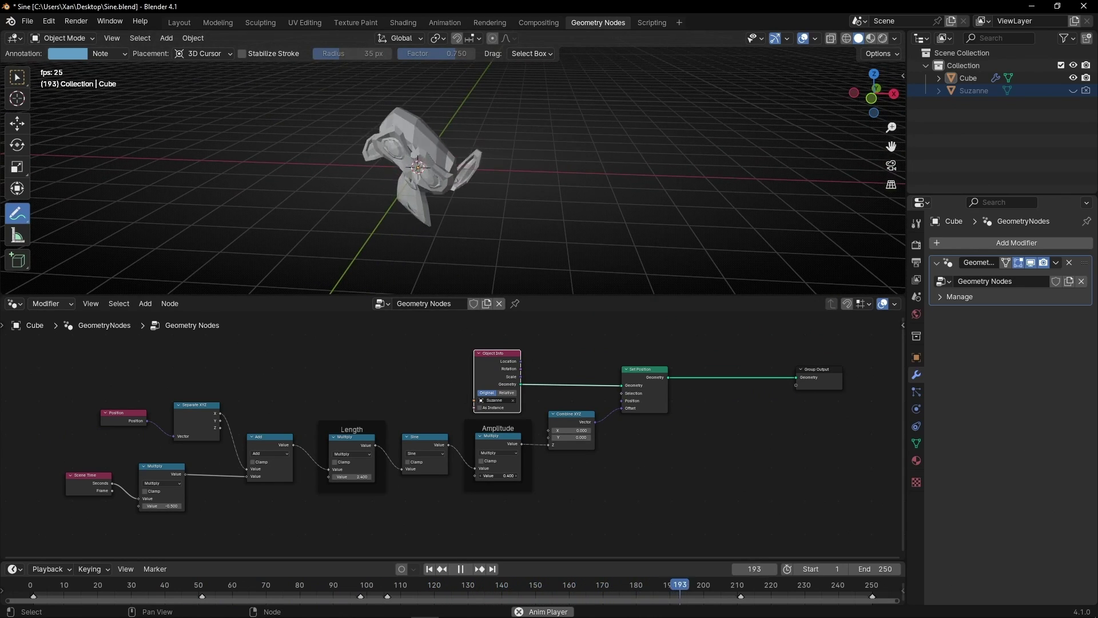
scroll(351, 406, up, 2)
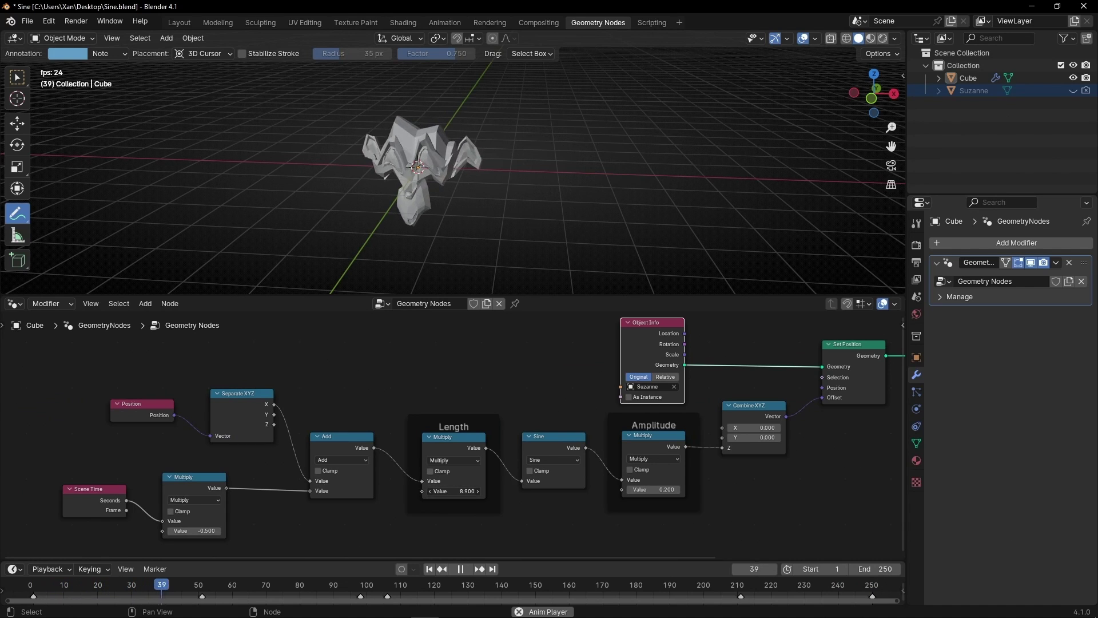
scroll(451, 168, up, 3)
key(space)
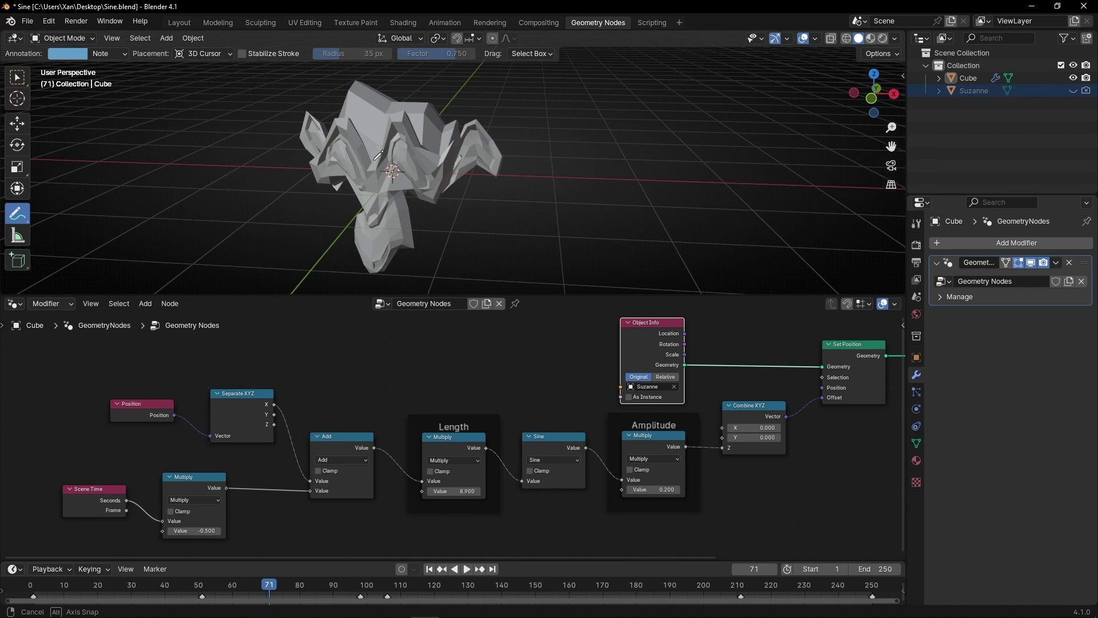
mouse_move(378, 155)
middle_down()
mouse_move(473, 181)
mouse_move(412, 159)
mouse_move(418, 172)
mouse_move(385, 165)
middle_up()
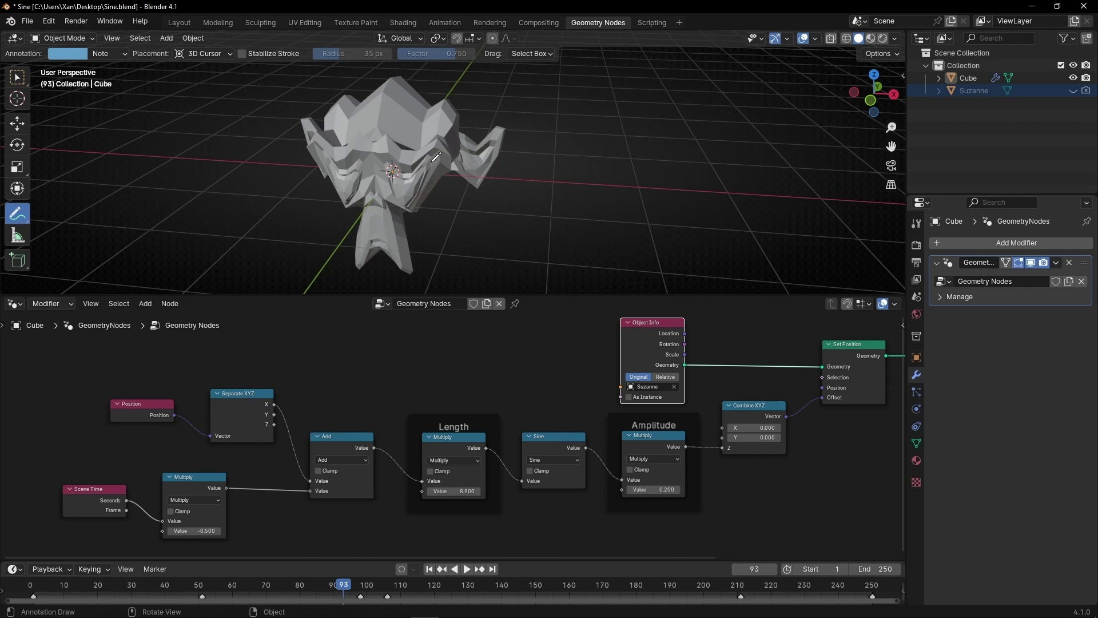
middle_drag(426, 260, 444, 171)
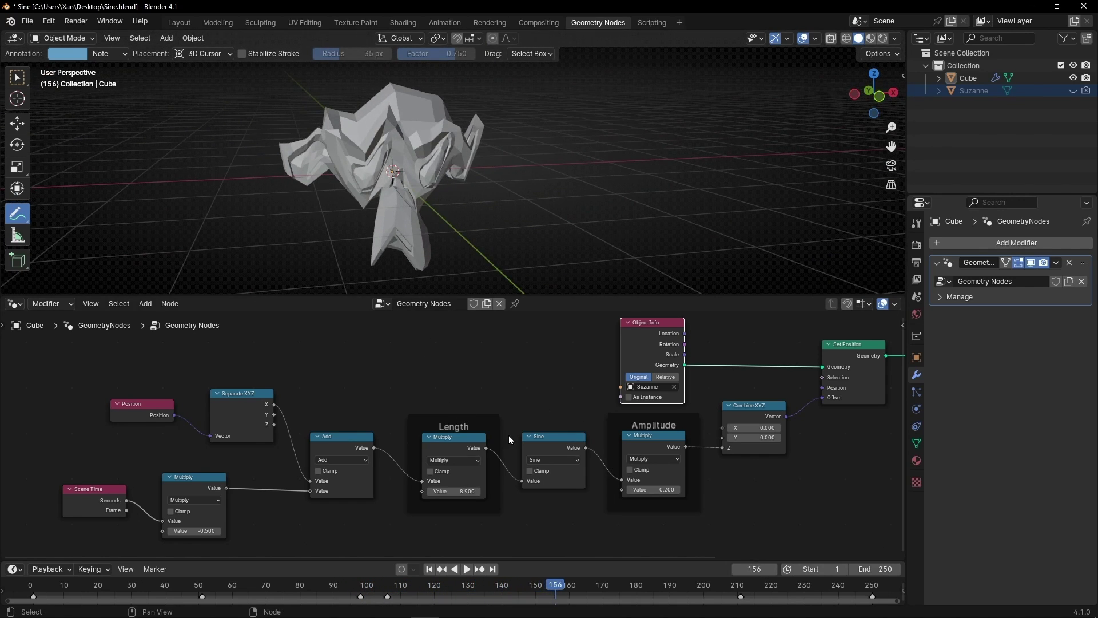